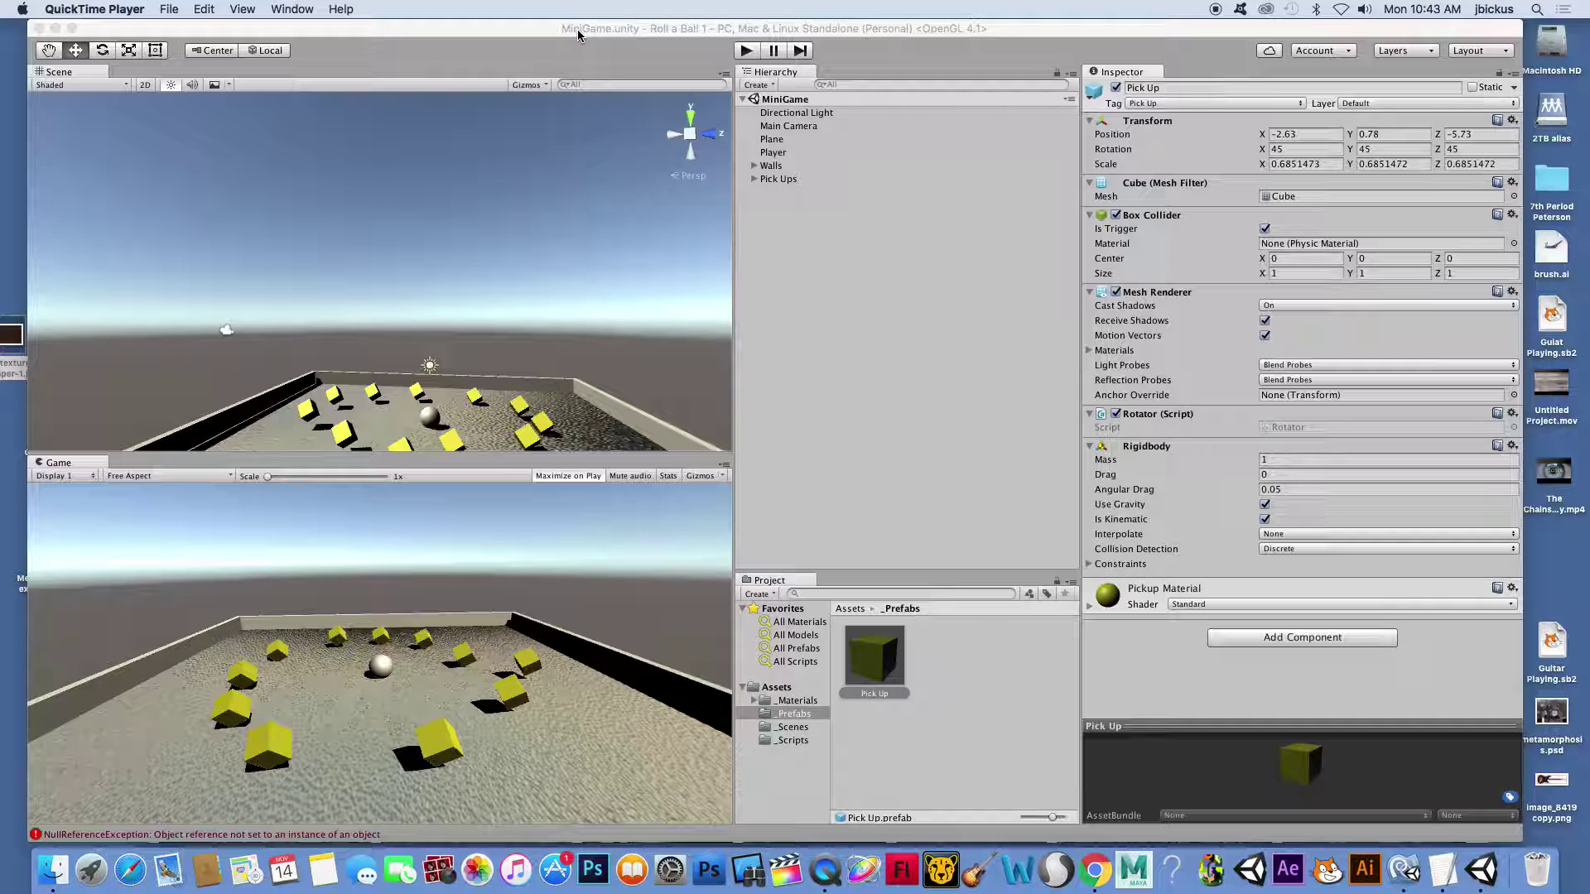
Add a UI Text object to the MiniGame scene
click(580, 31)
click(905, 274)
click(769, 84)
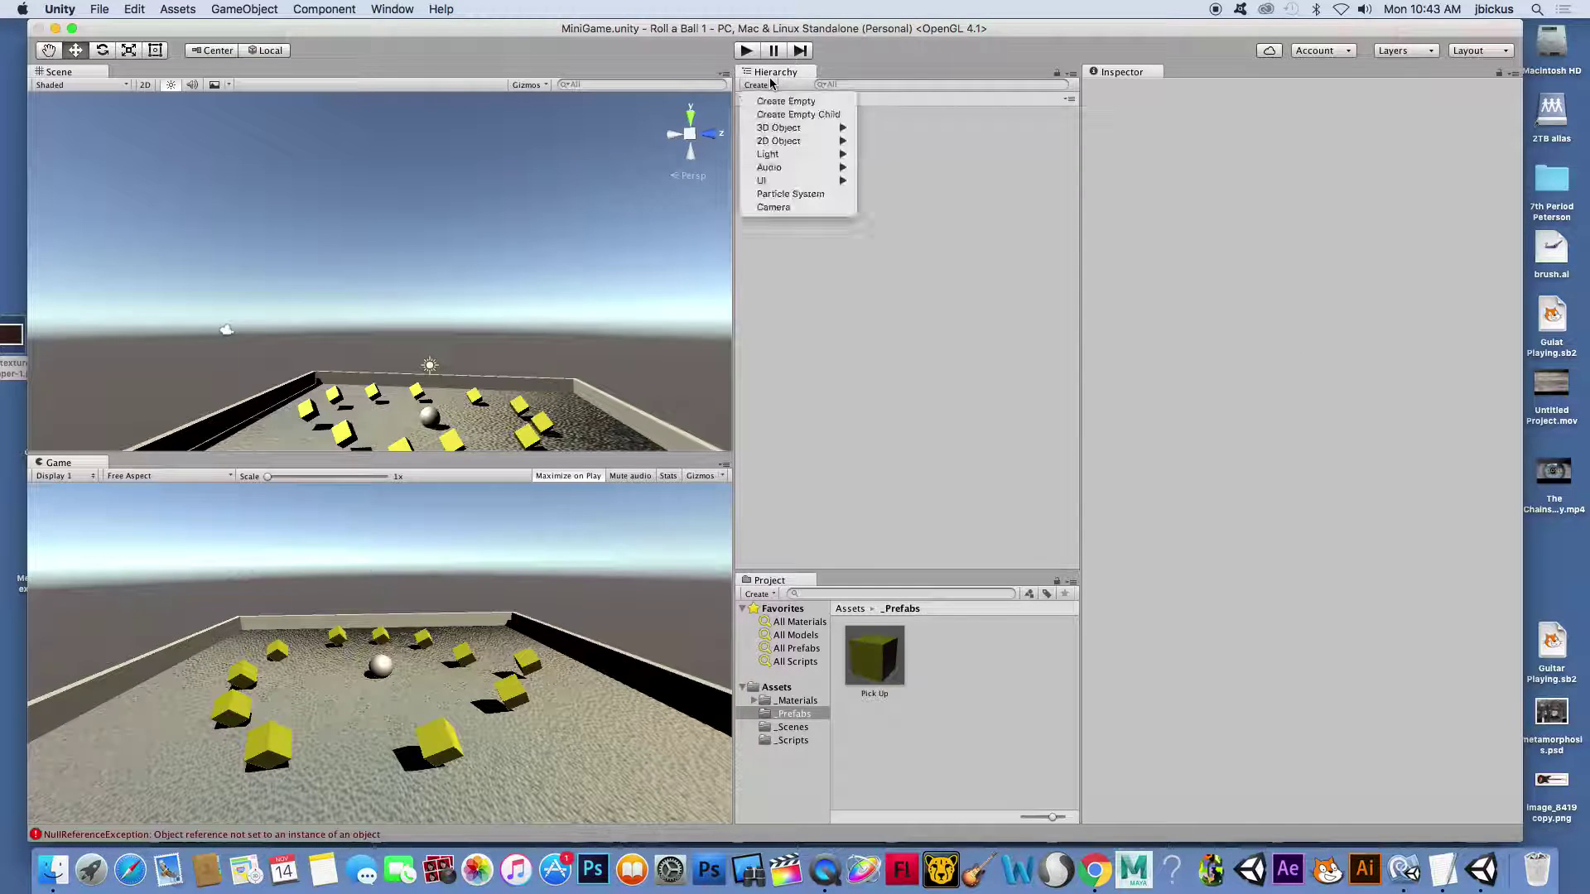
mouse_move(798, 184)
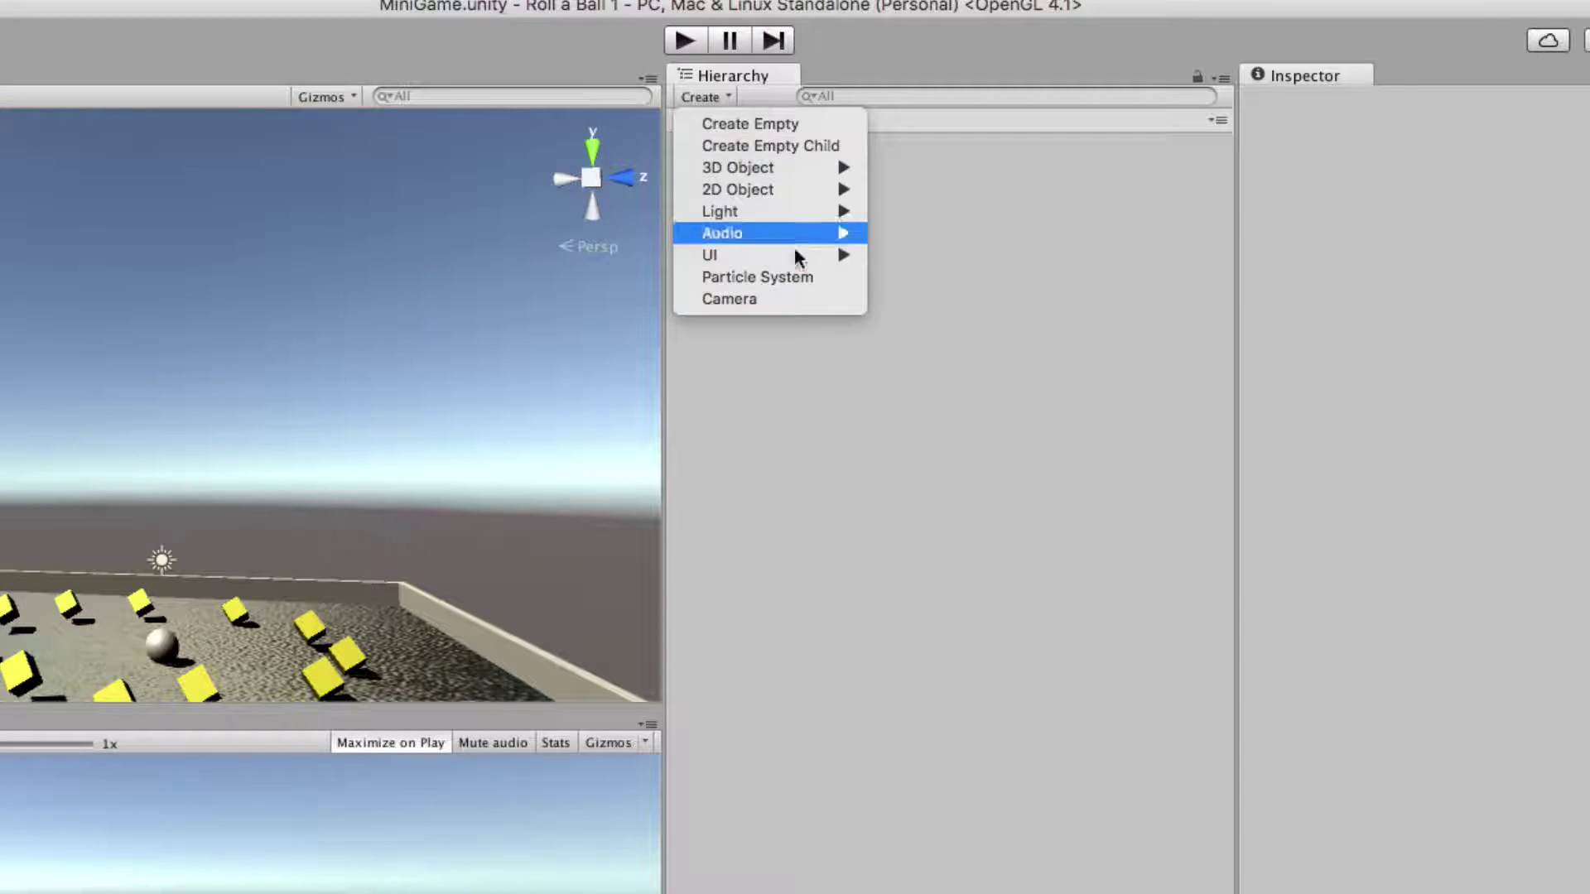
click(926, 255)
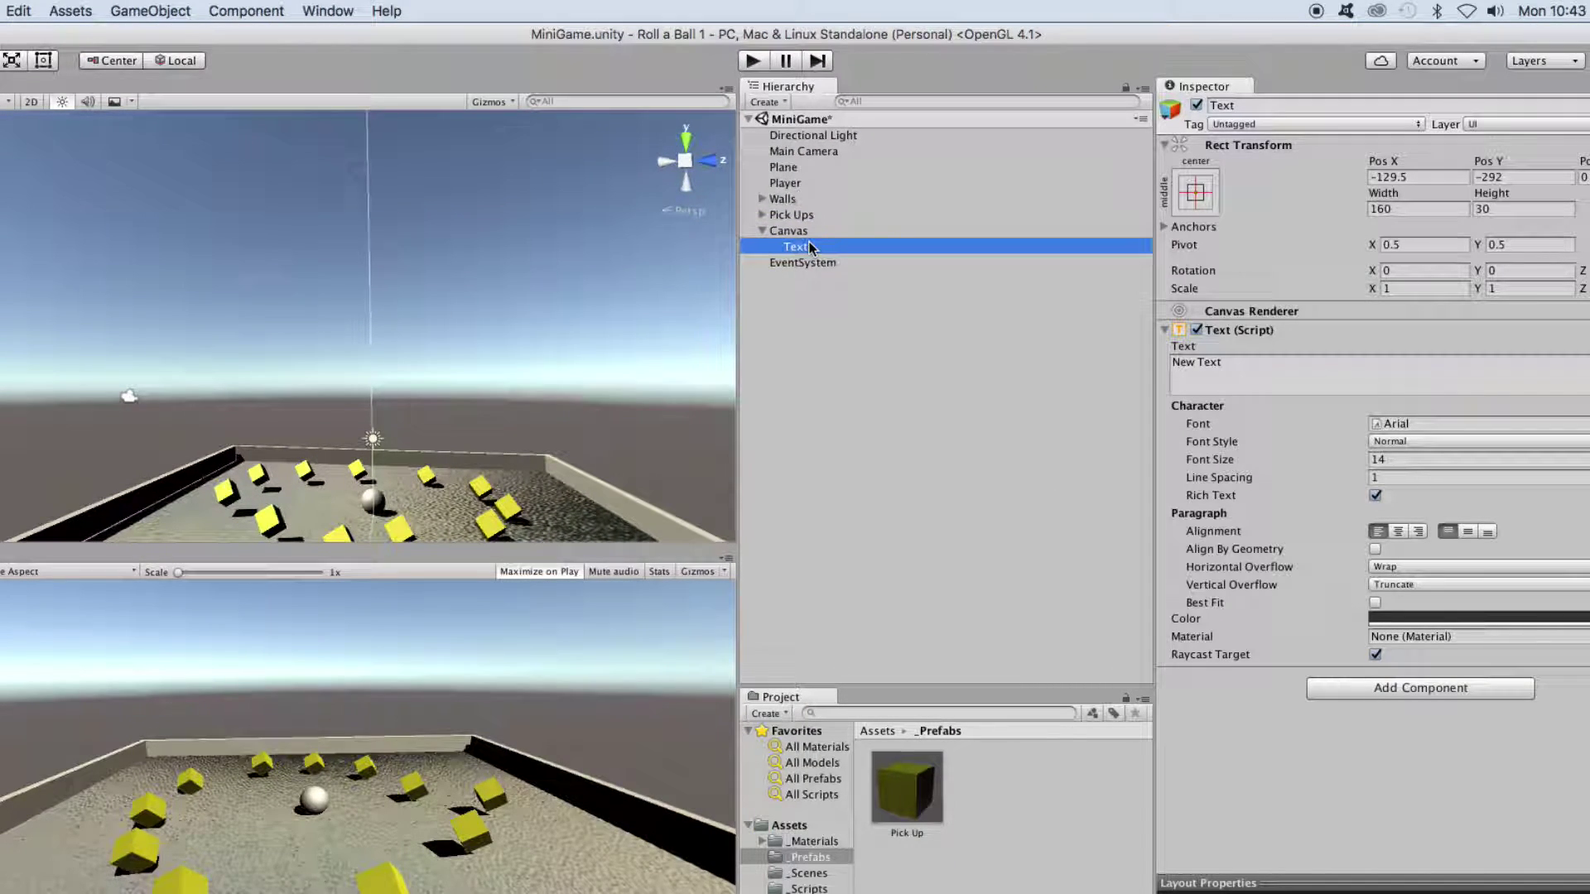
Rename the new text object as Count Text
double_click(808, 246)
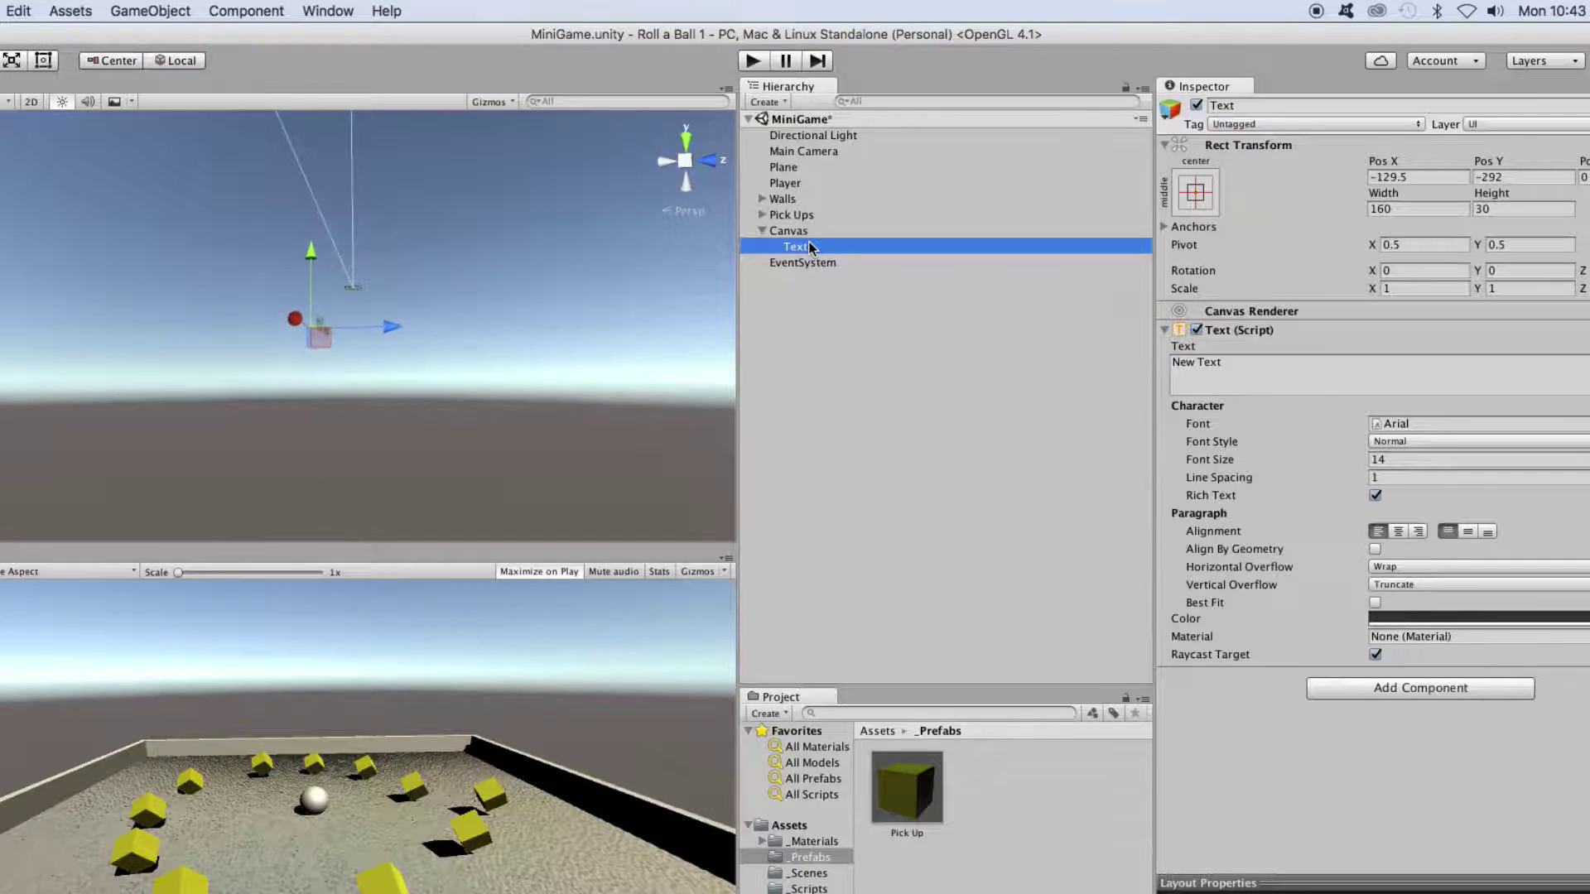
click(811, 240)
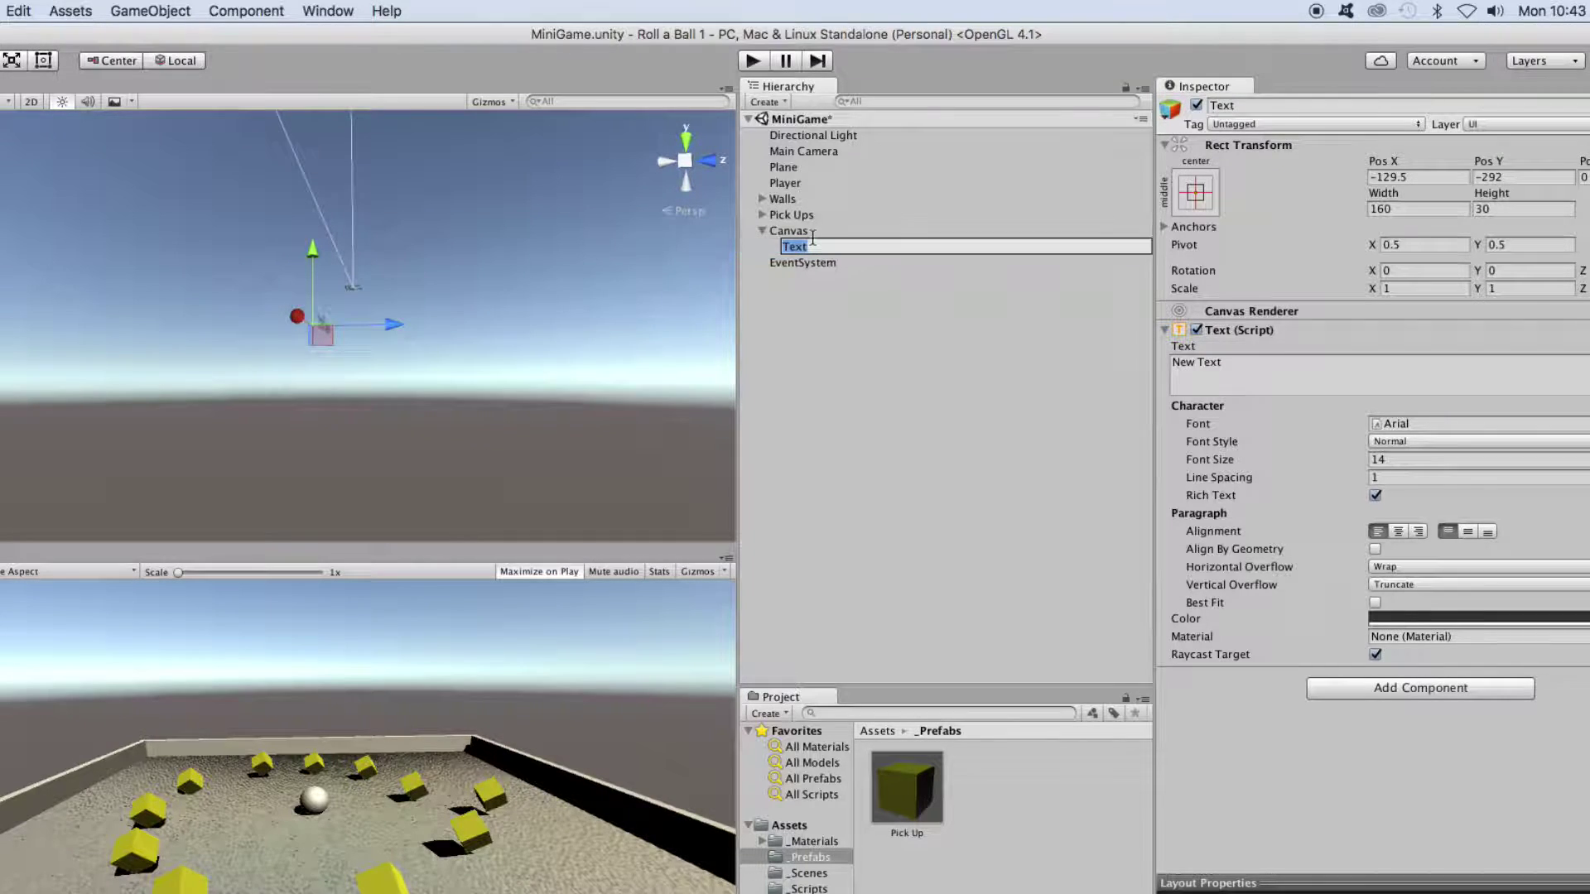
text(Count Text)
click(867, 306)
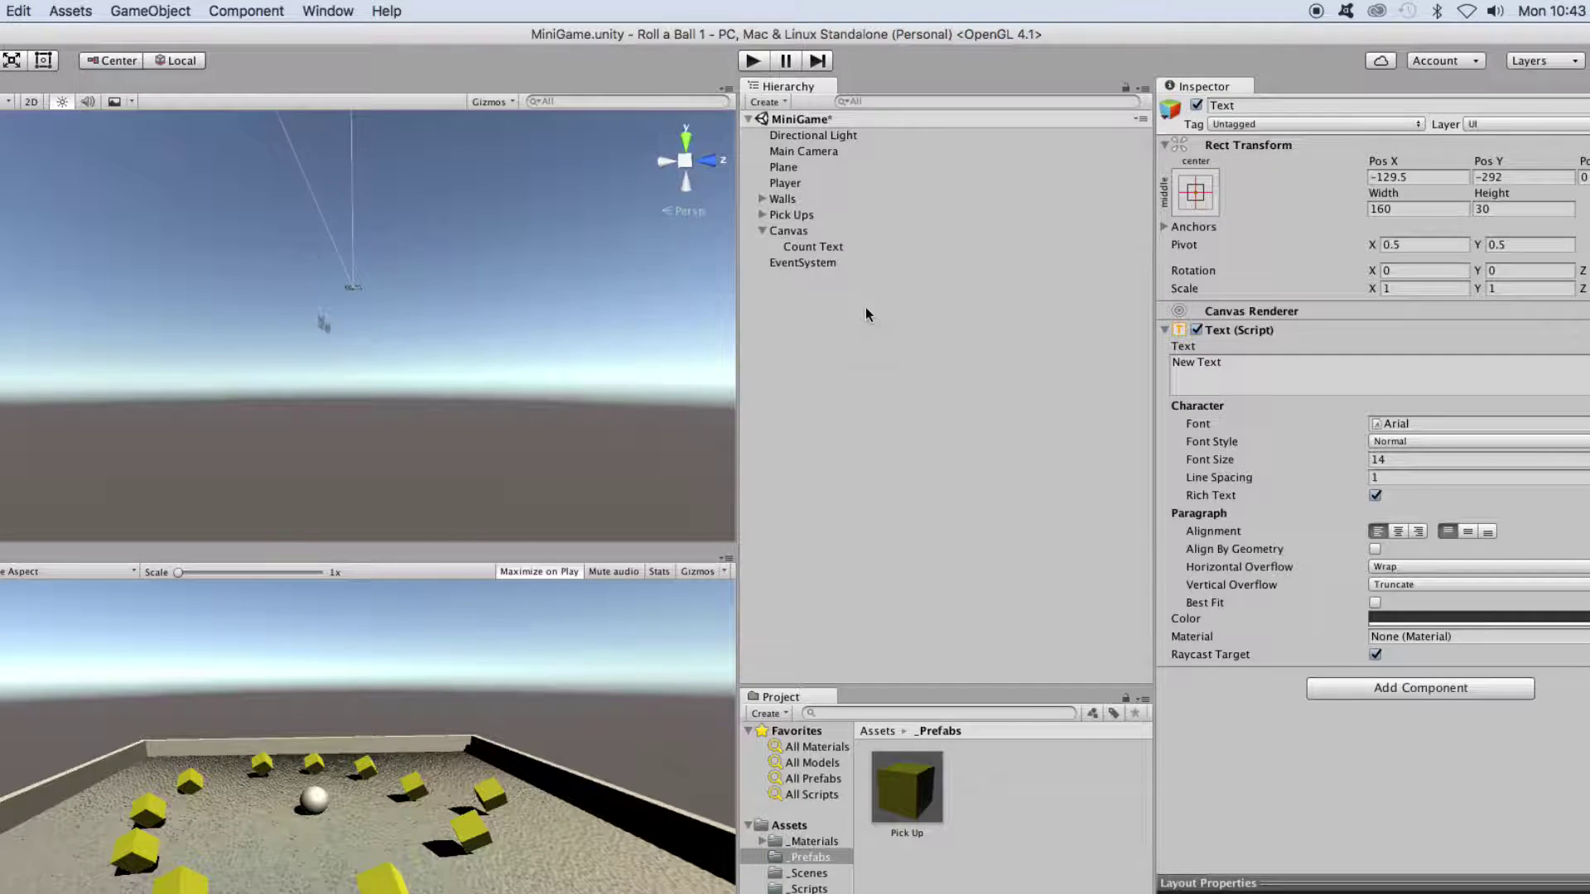
click(825, 246)
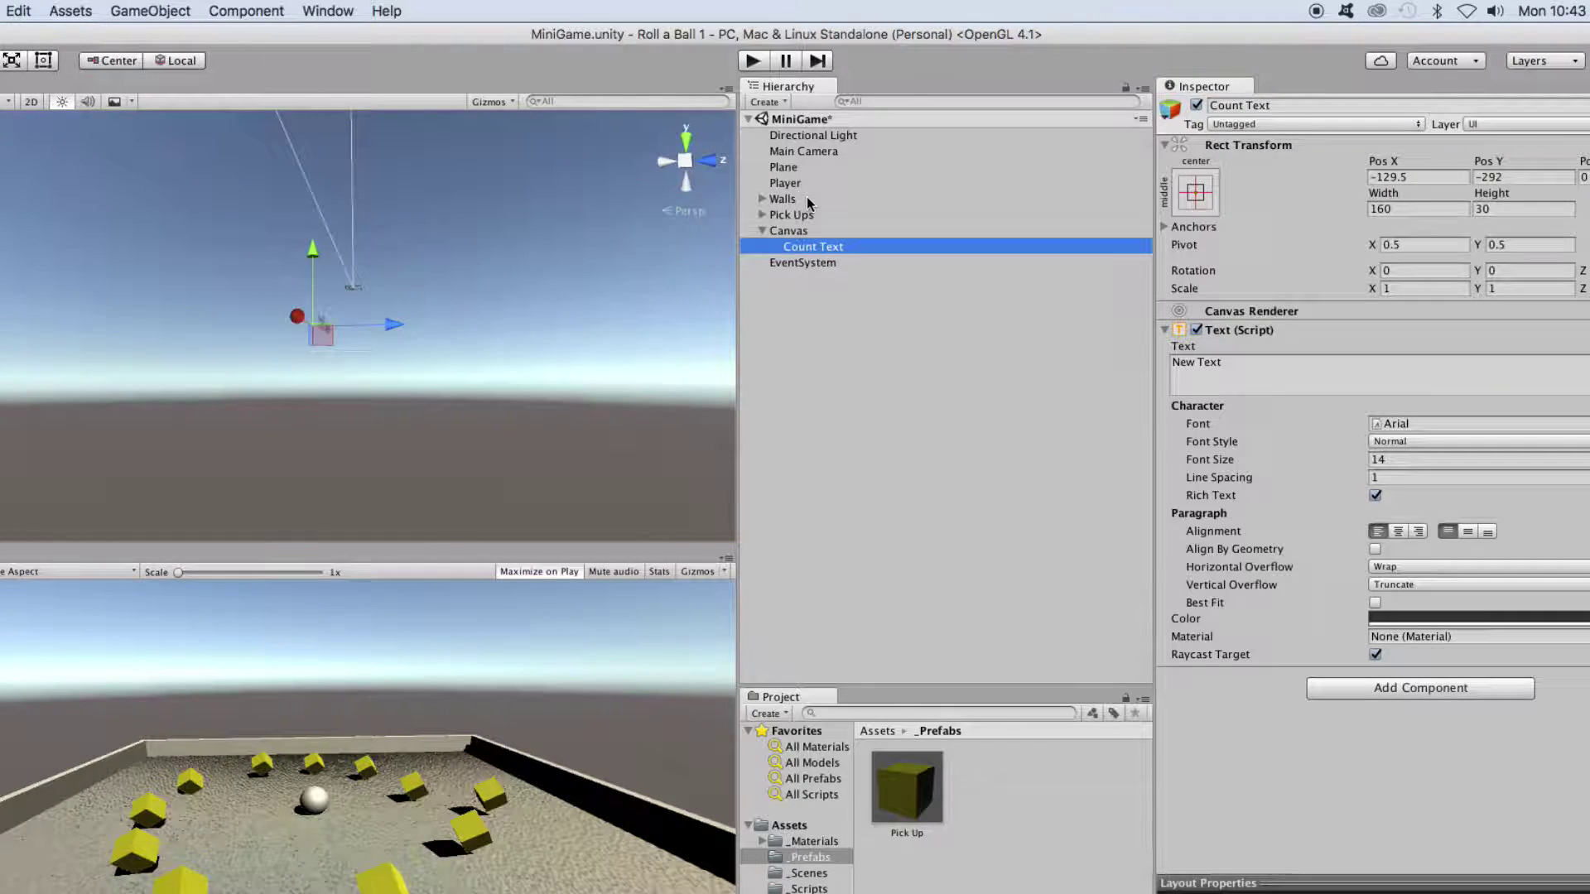
Frame the Walls object in the Scene view and look at the arena from above
click(795, 198)
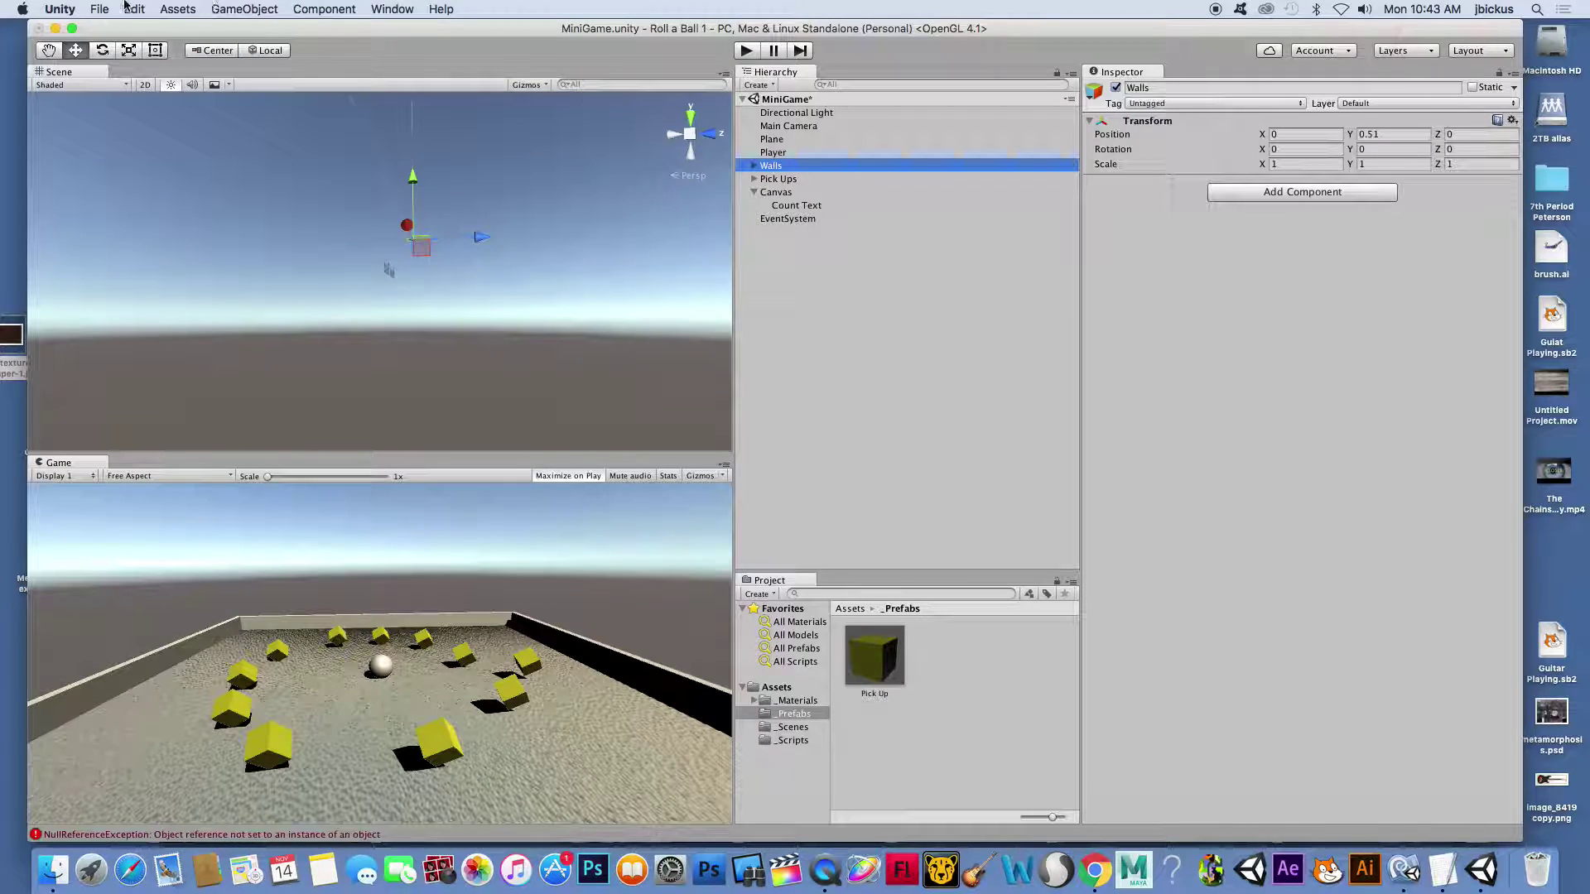
click(125, 9)
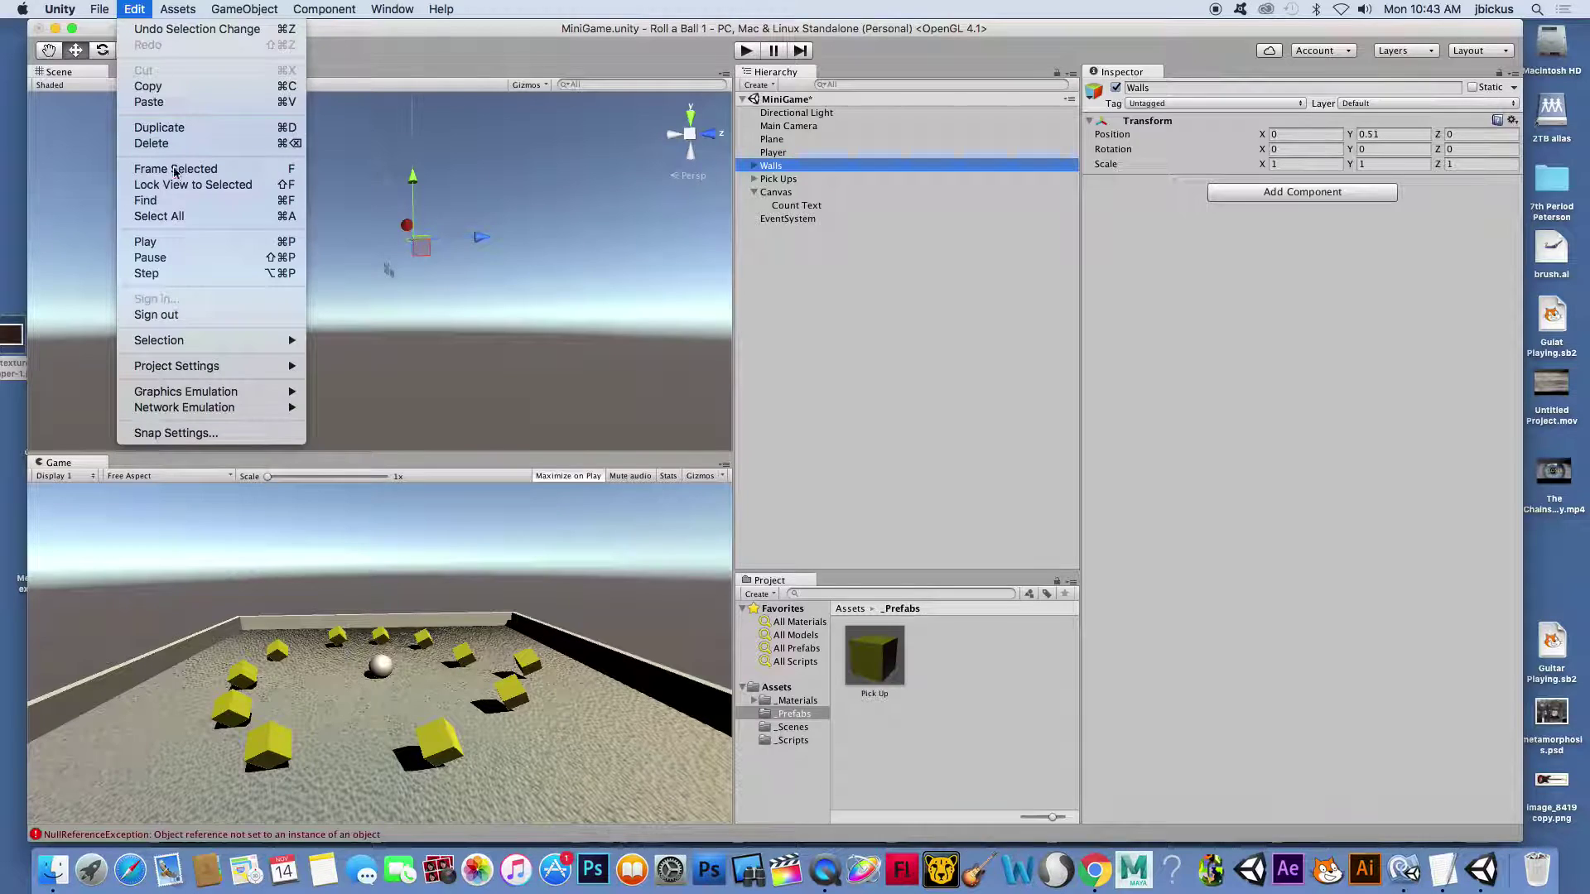
click(177, 170)
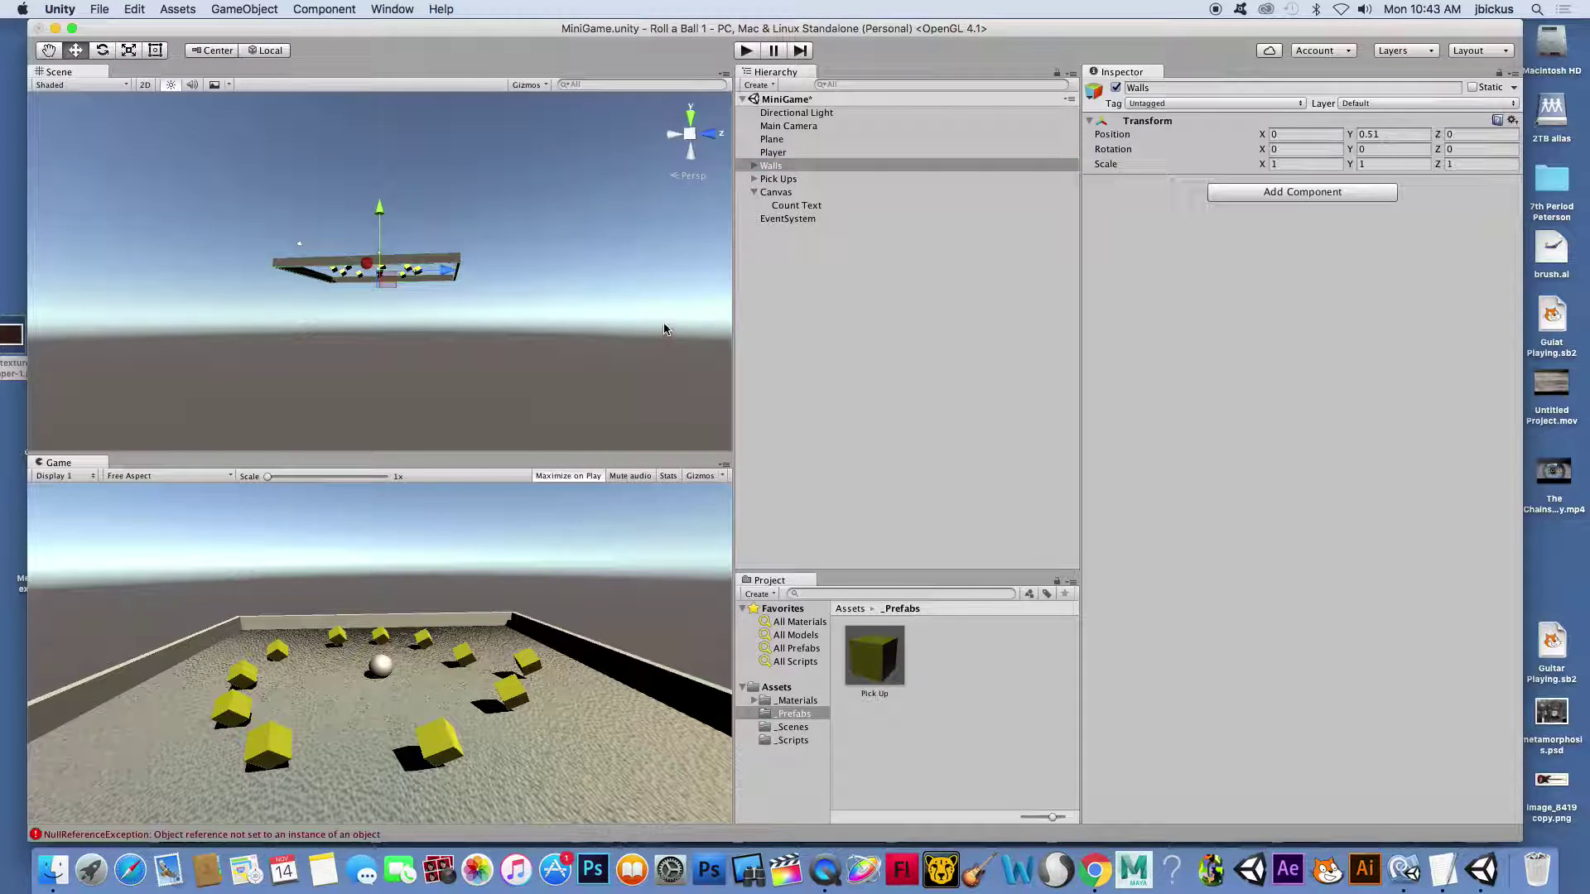
alt+drag(650, 257, 489, 253)
scroll(489, 254, up, 5)
Anchor Count Text to the top left of the canvas, setting its pivot and position as well
click(814, 205)
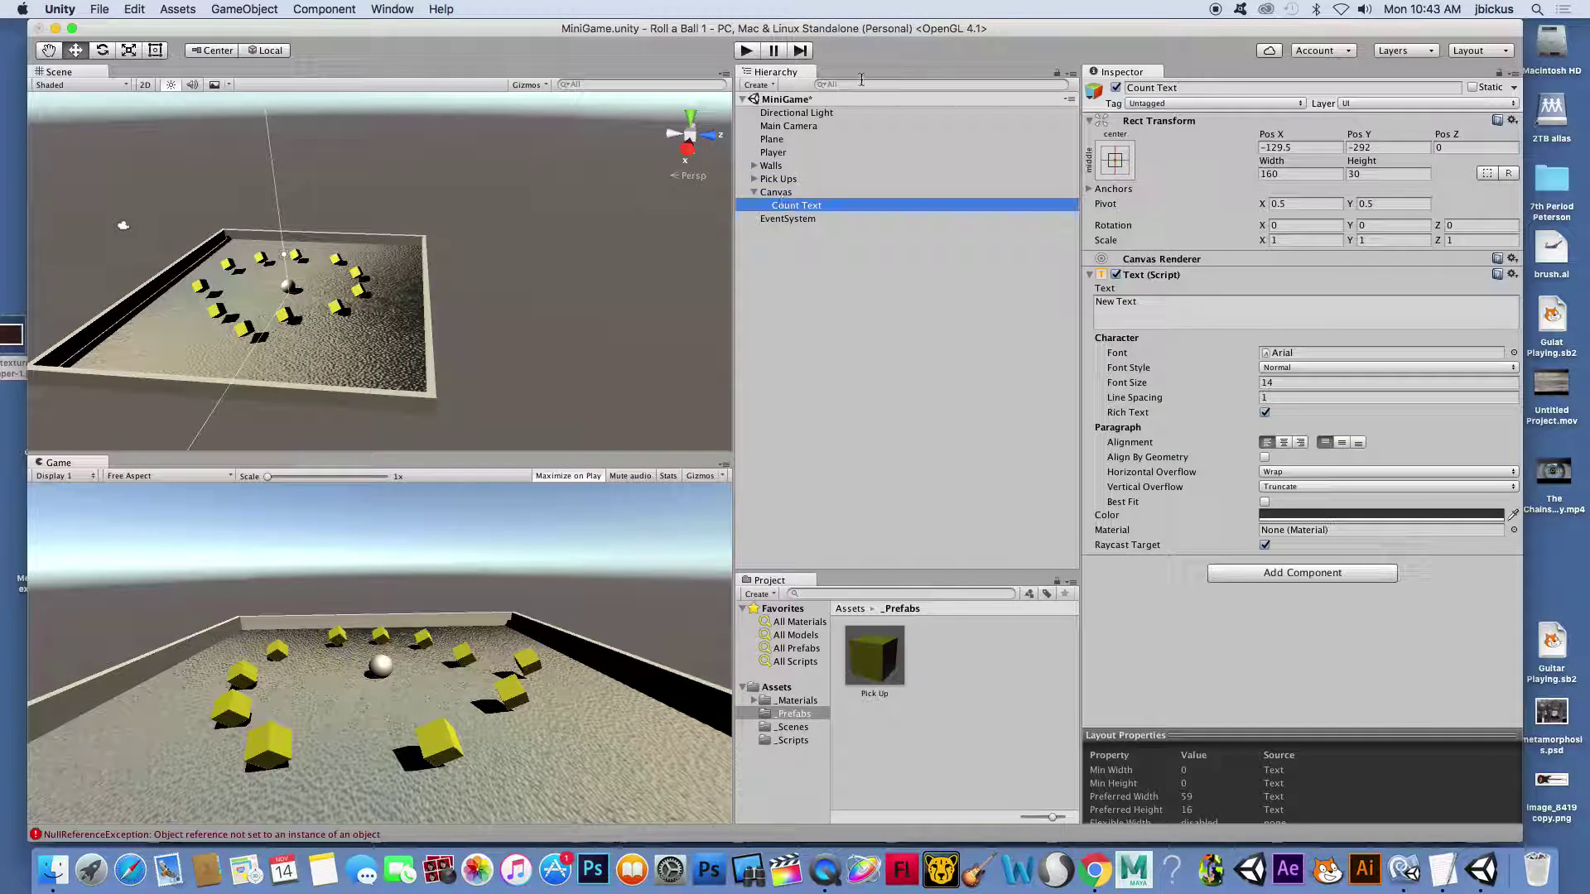
drag(832, 28, 800, 28)
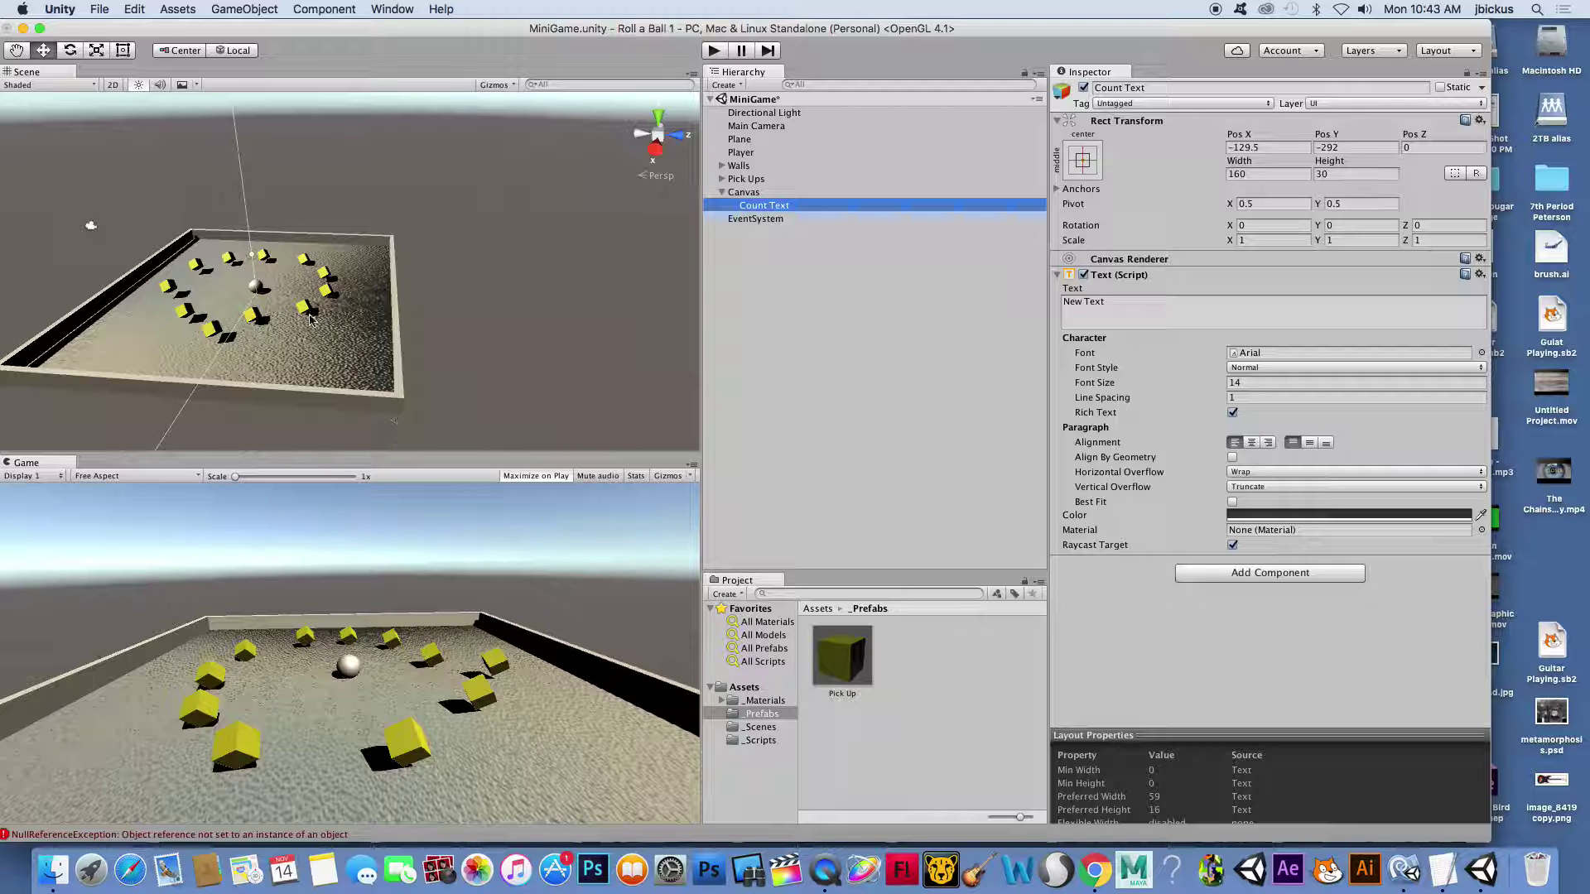
scroll(284, 366, up, 5)
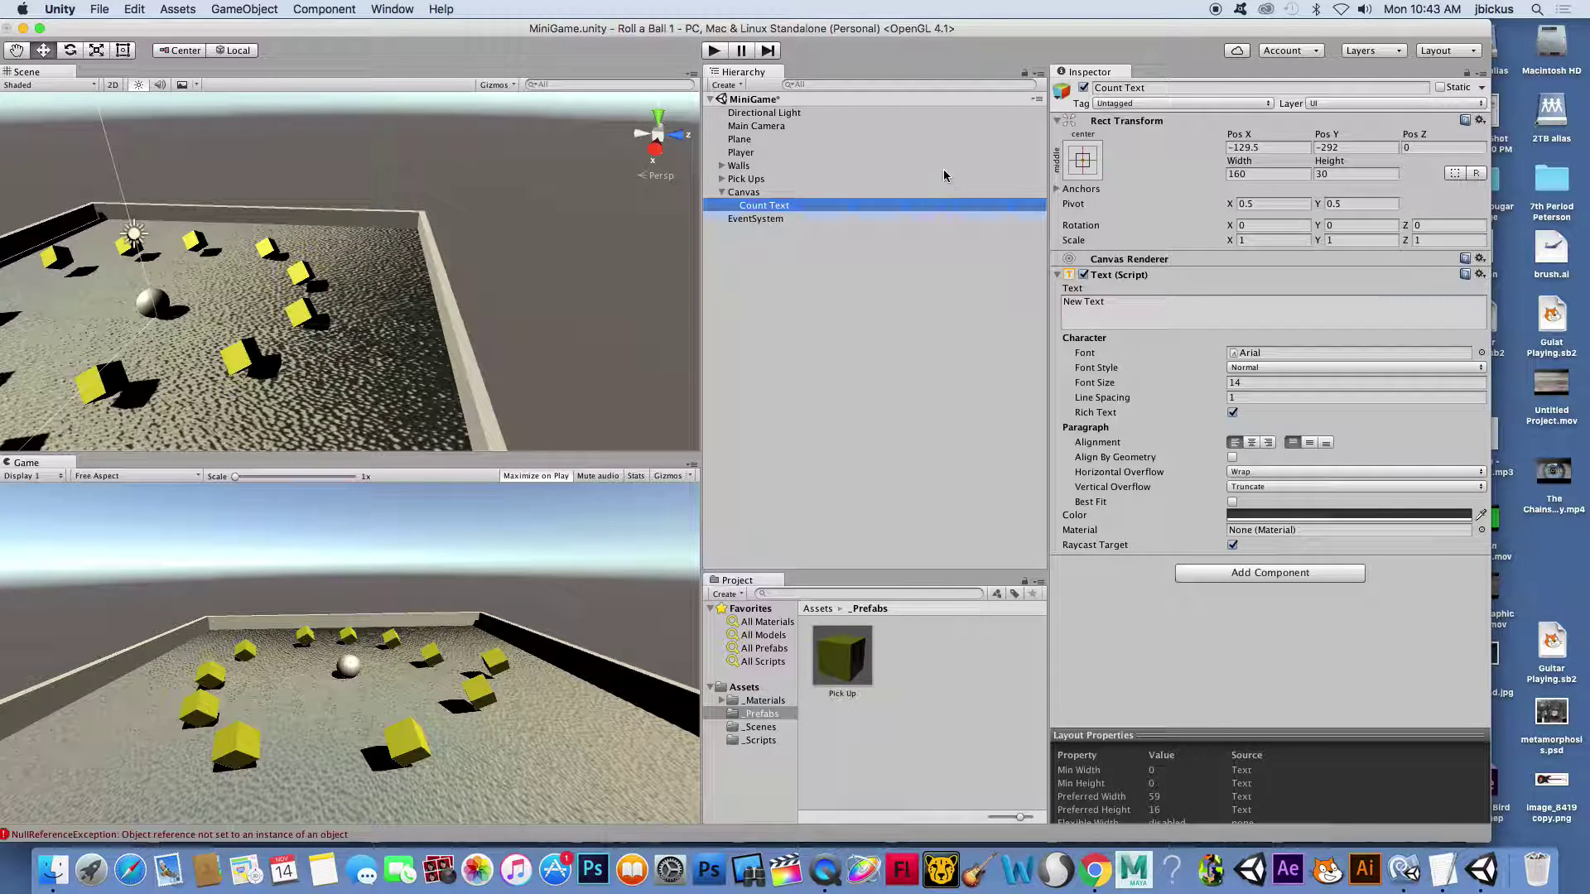
click(1085, 161)
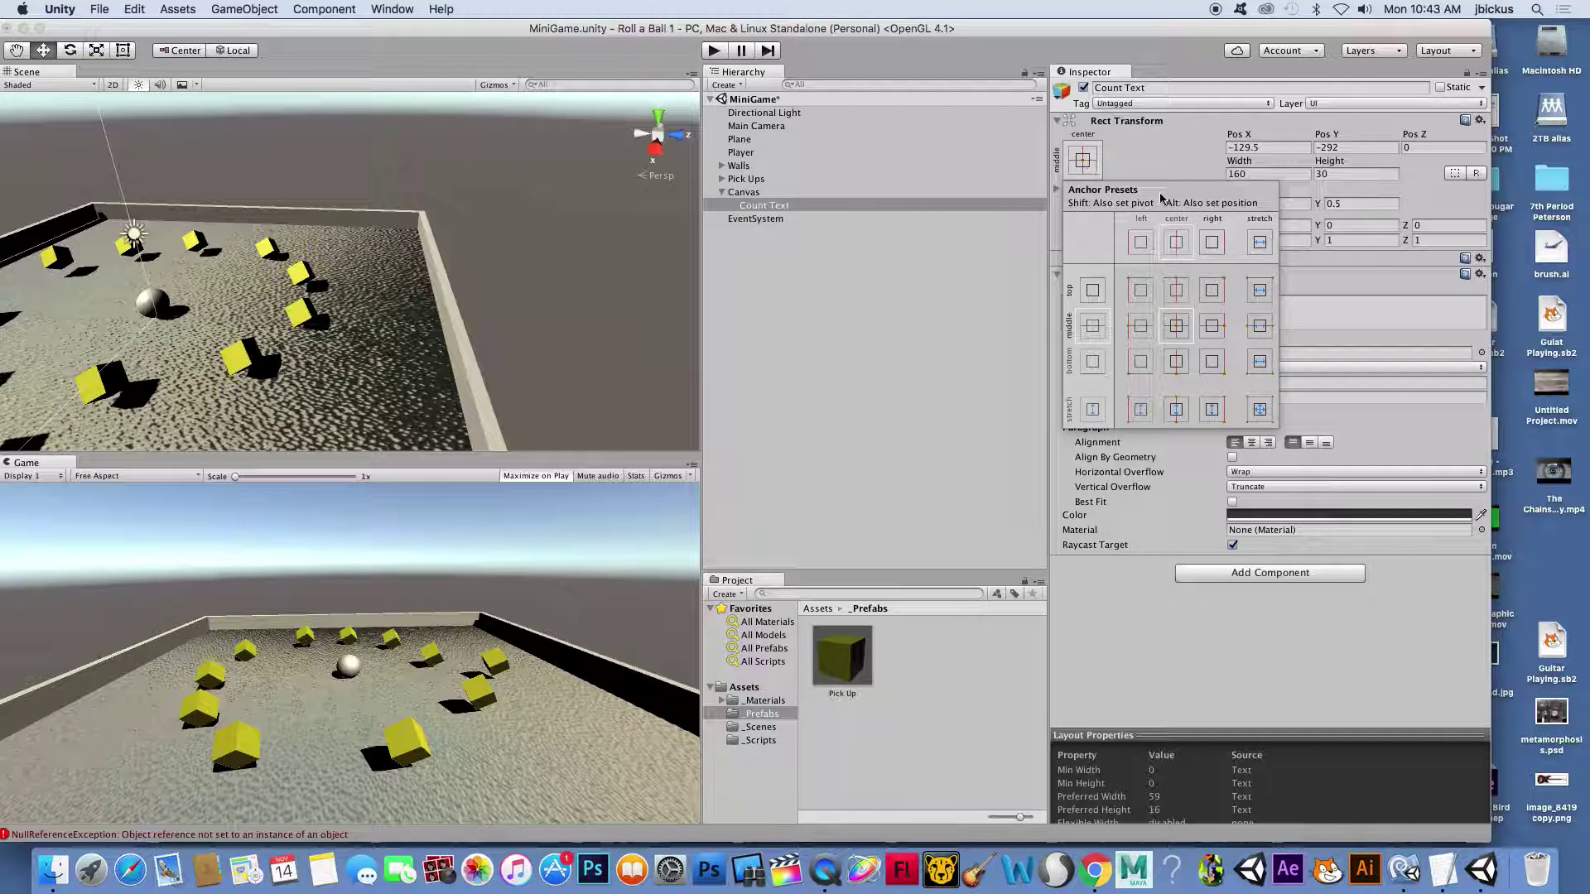
click(1115, 160)
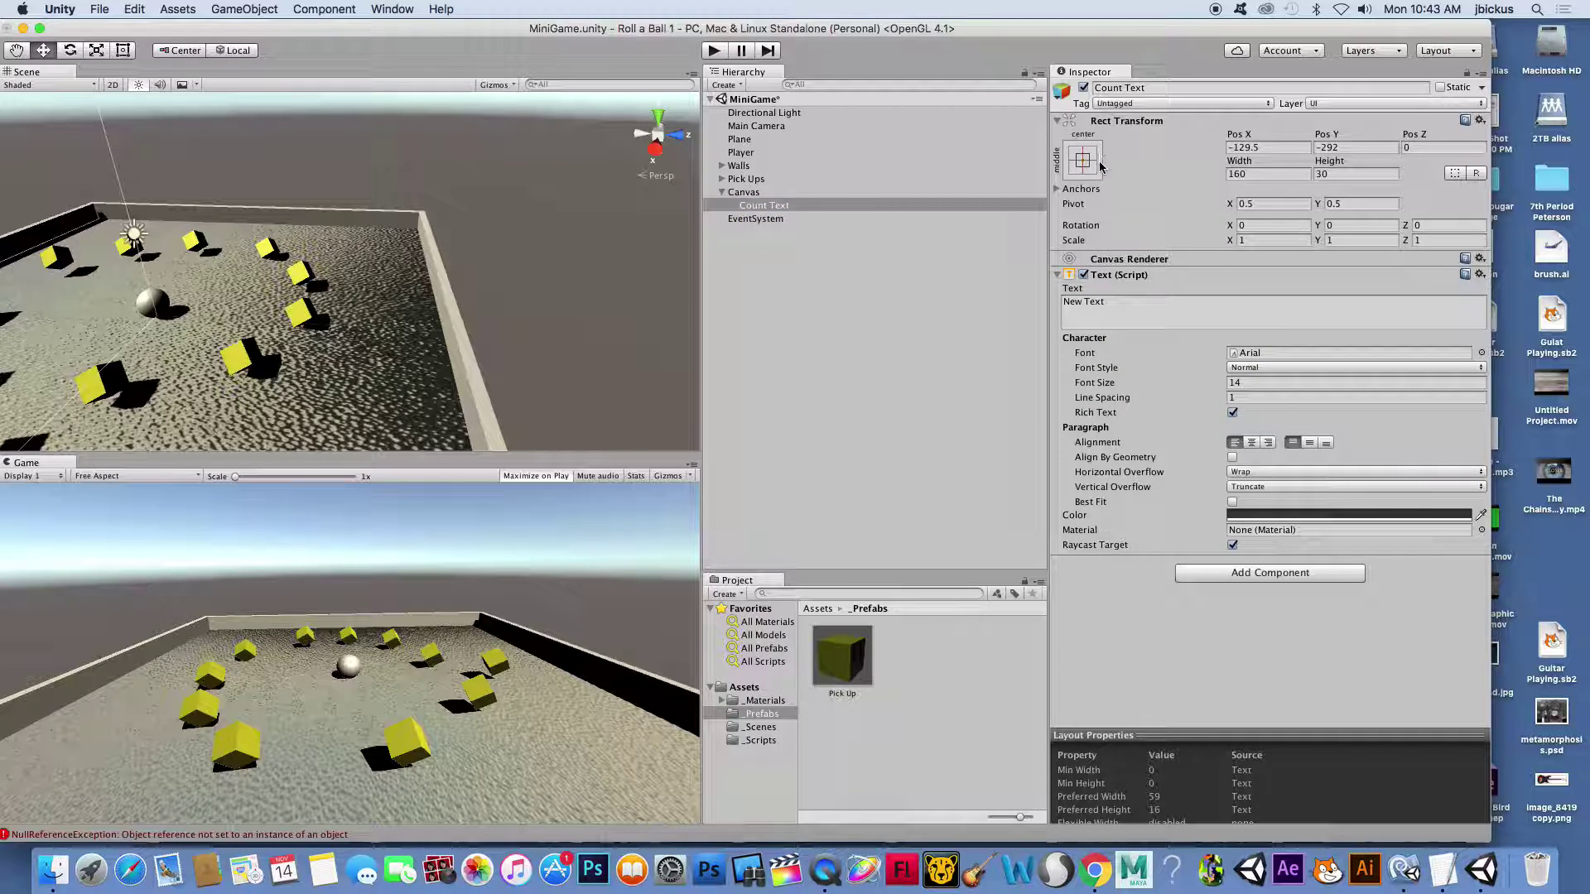
click(1098, 171)
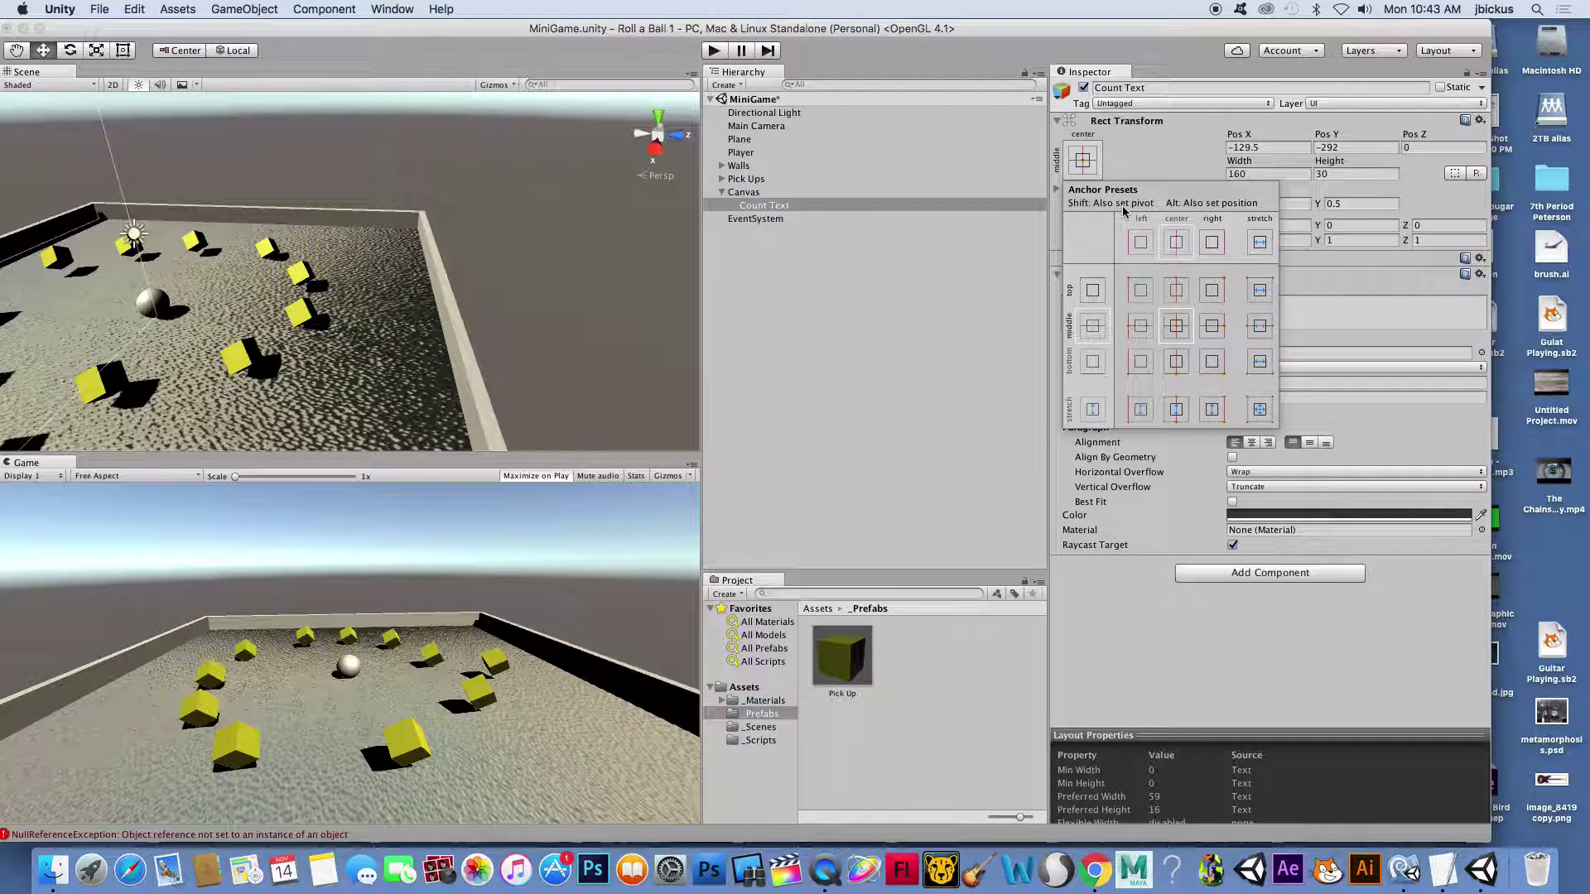
key(alt)
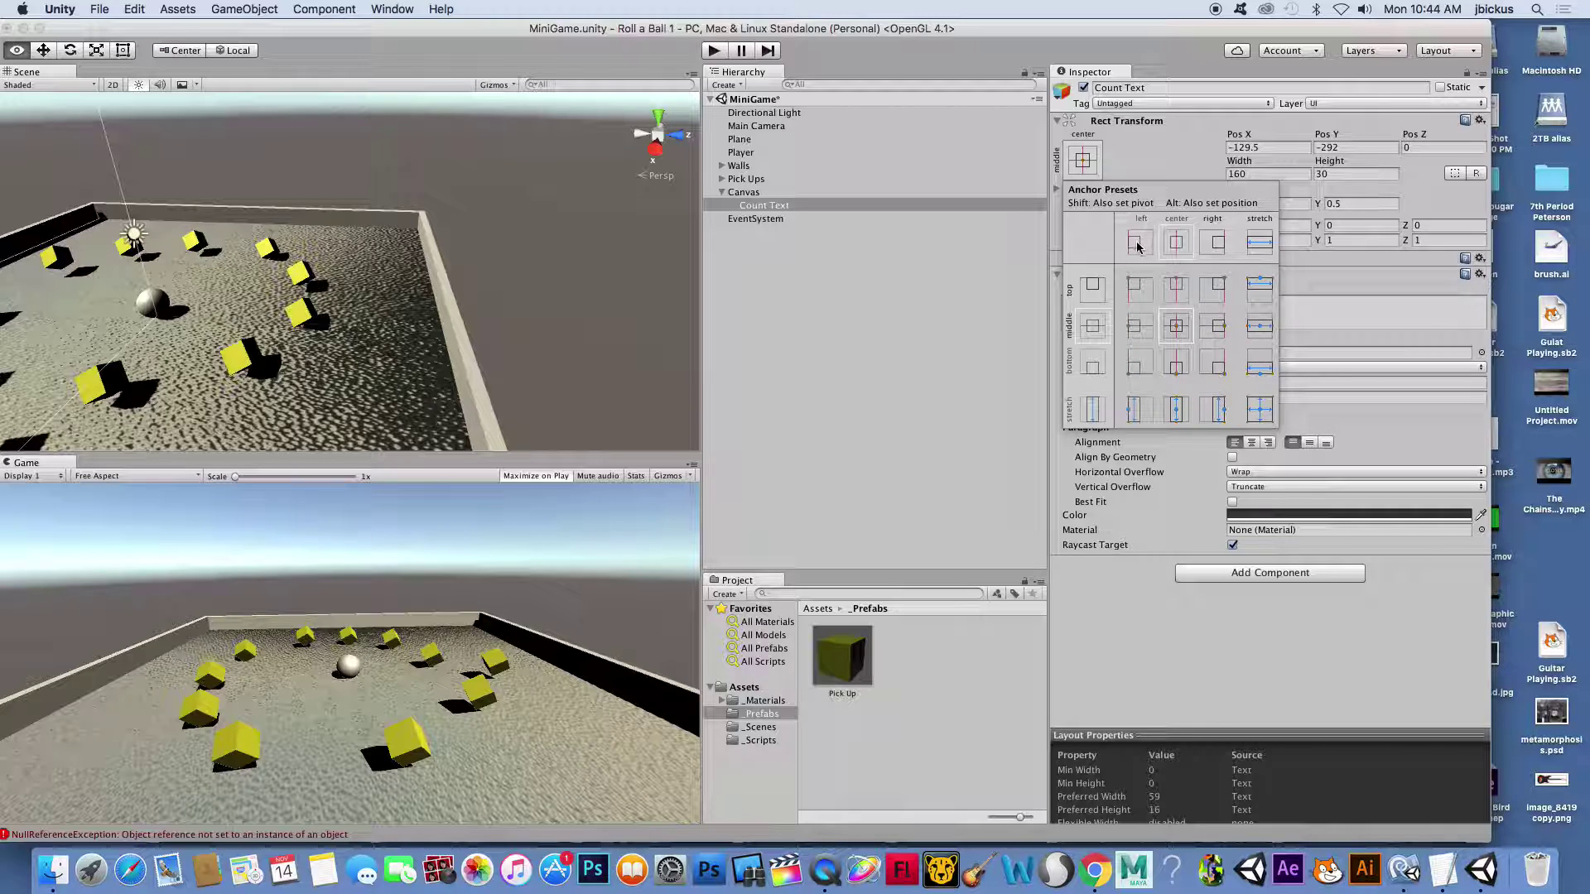
alt+shift+click(1138, 288)
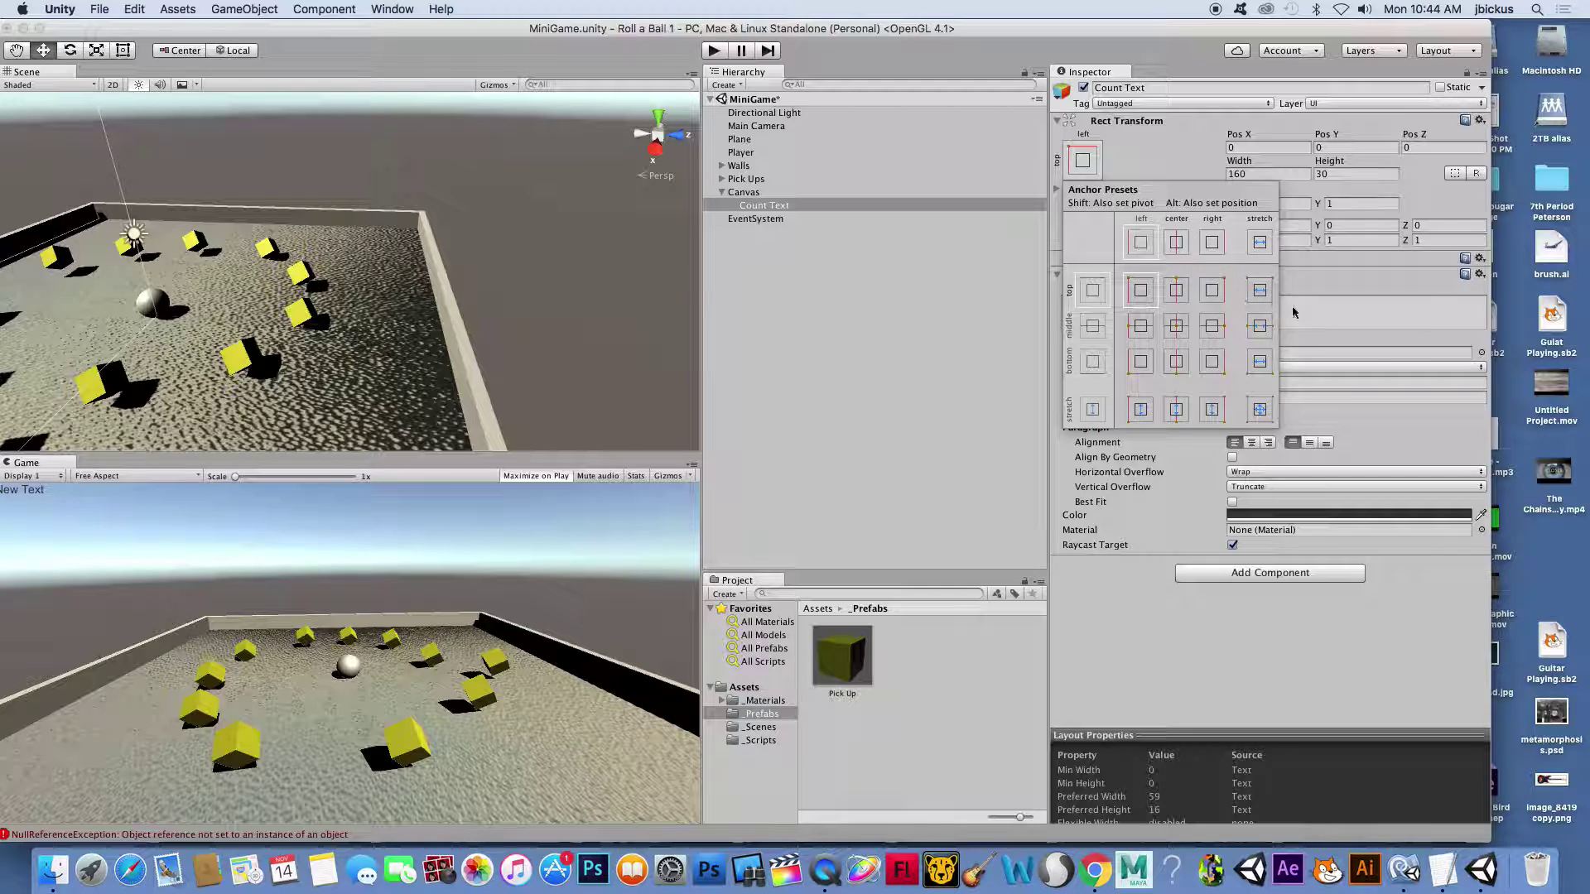
click(1396, 296)
Set Count Text's font size to 20 and its color to bright yellow
drag(1099, 37, 1161, 37)
click(1315, 385)
text(20)
click(1337, 515)
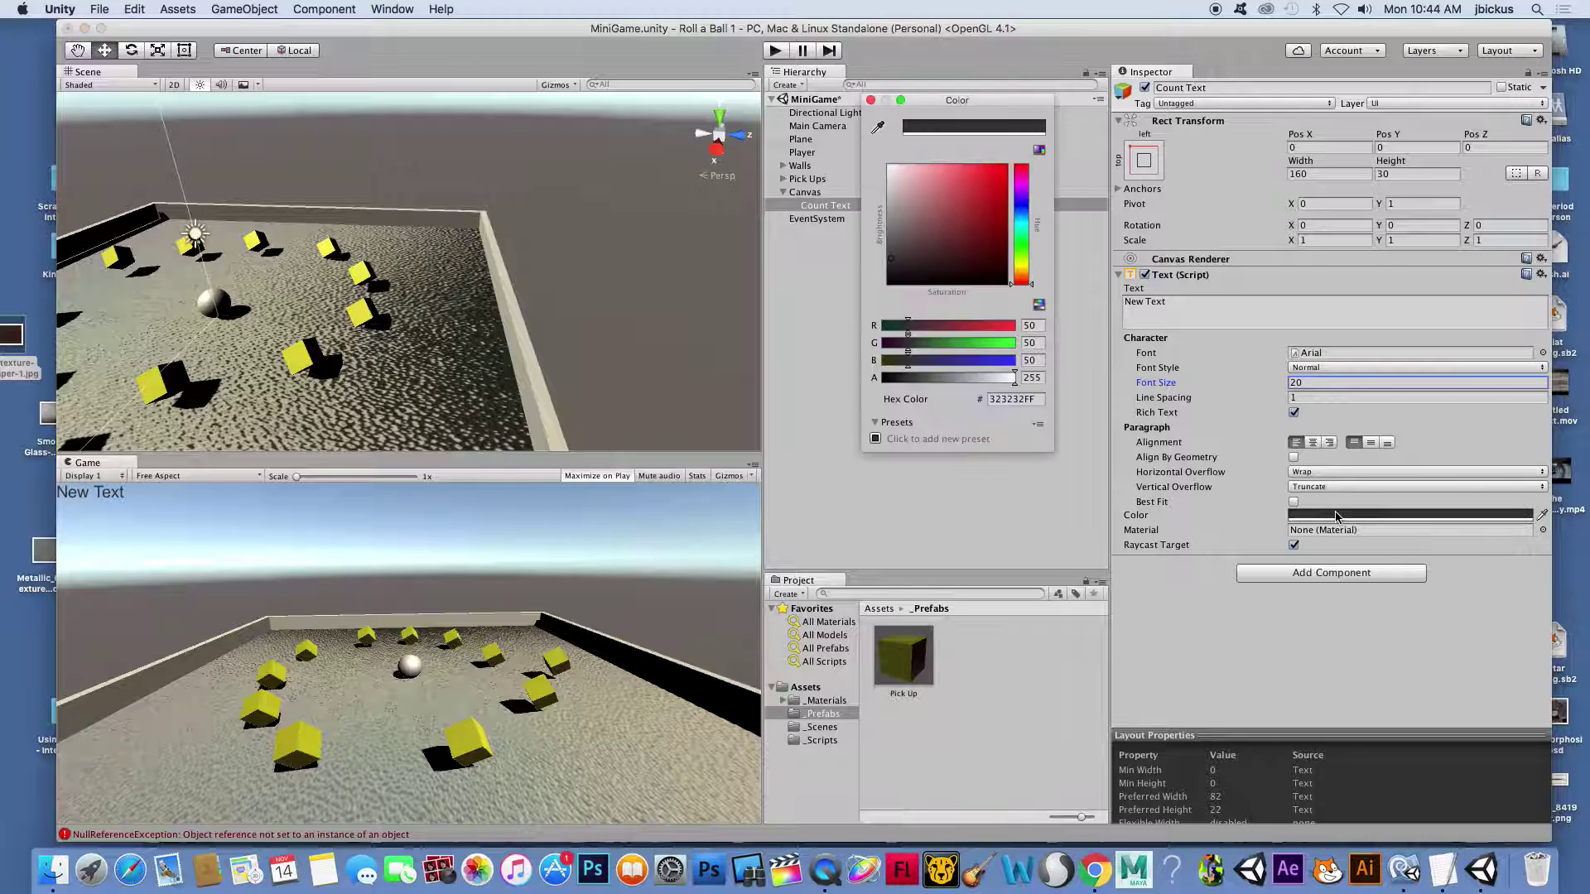
drag(1018, 252, 1021, 265)
click(1006, 169)
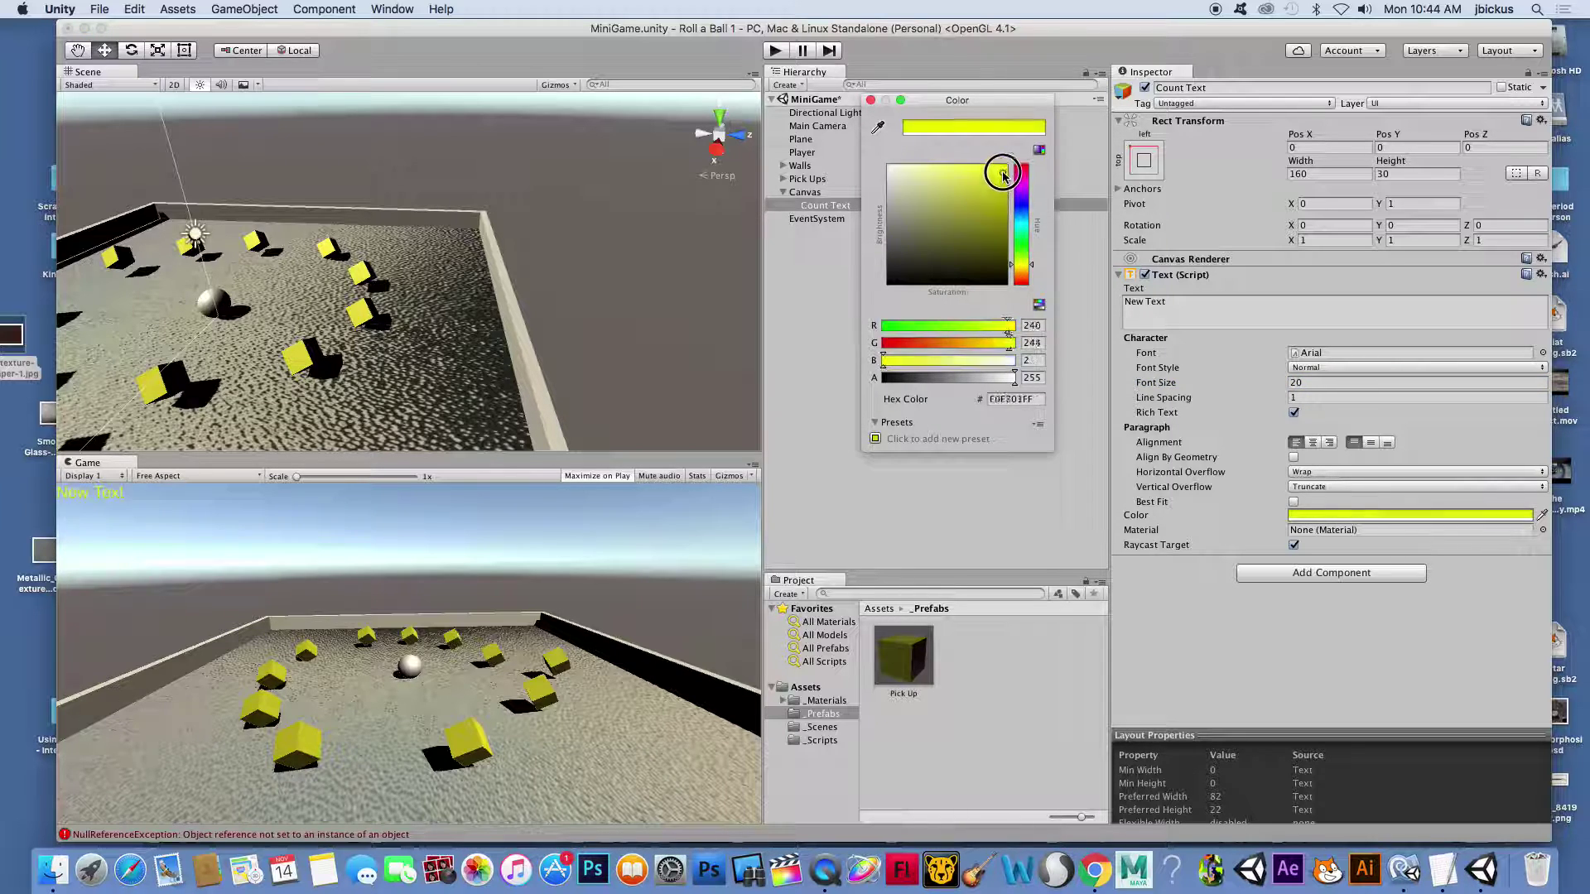
click(870, 100)
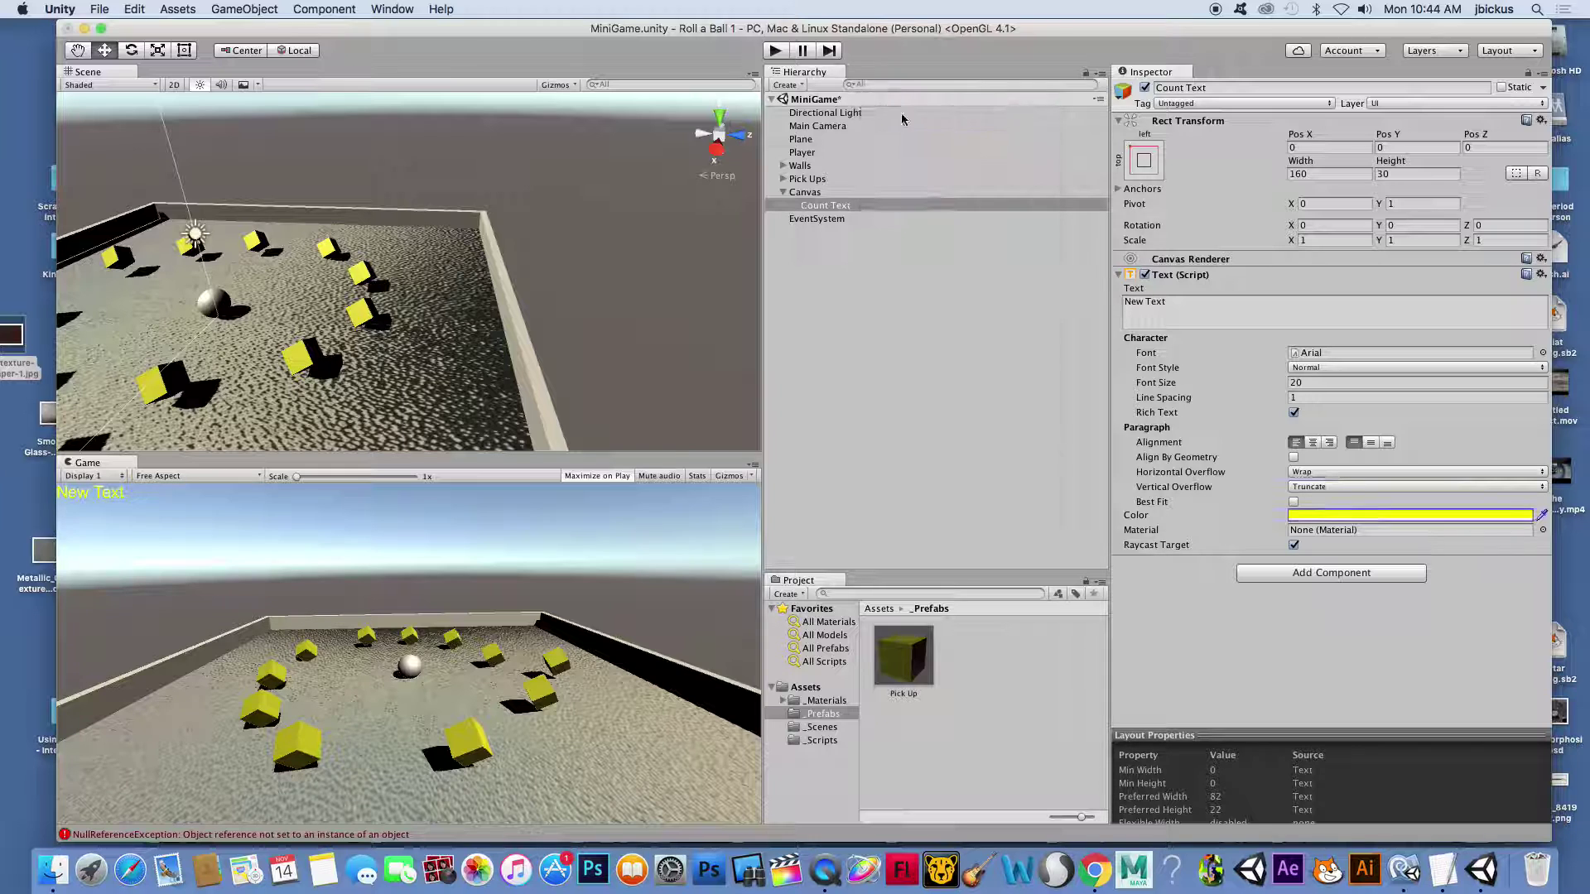
Try a scale factor of 2 in the Canvas Scaler and set it back to 1
click(815, 194)
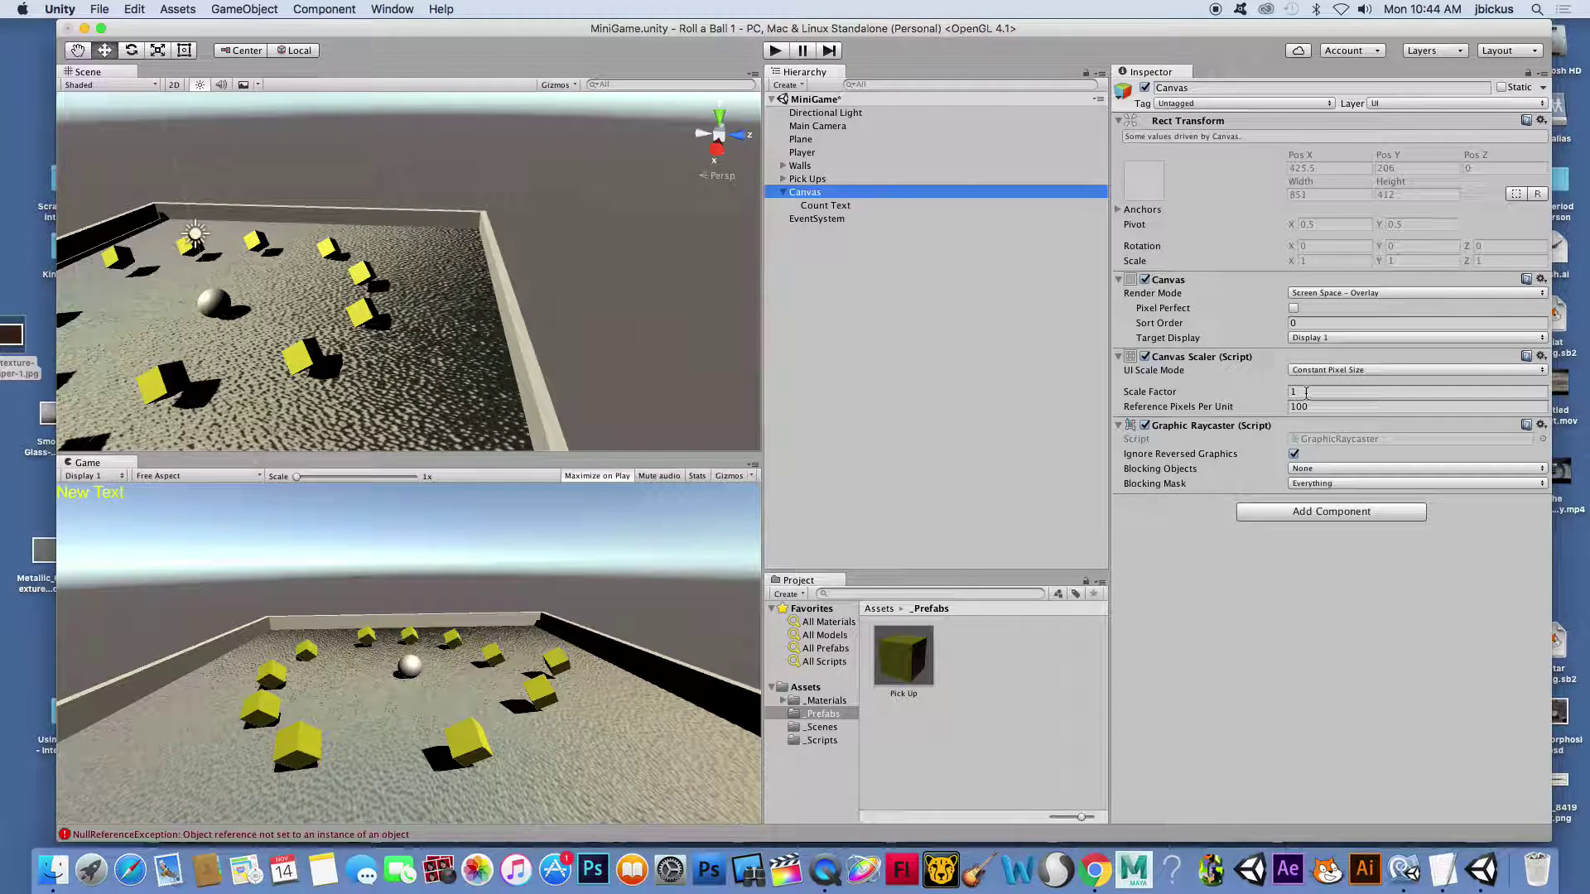
click(1304, 389)
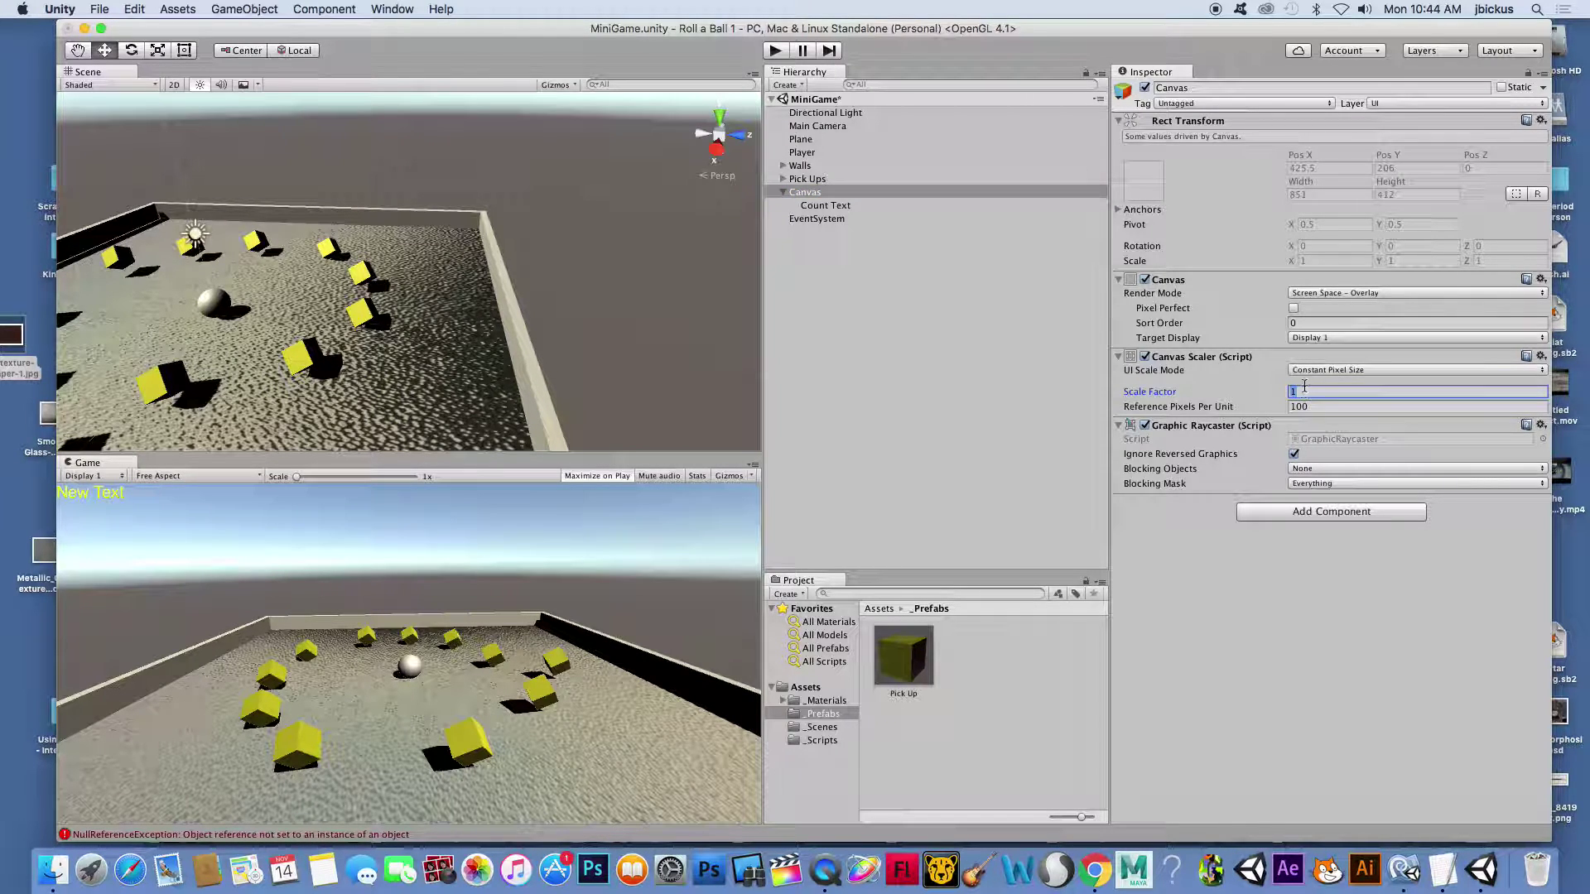
text(2)
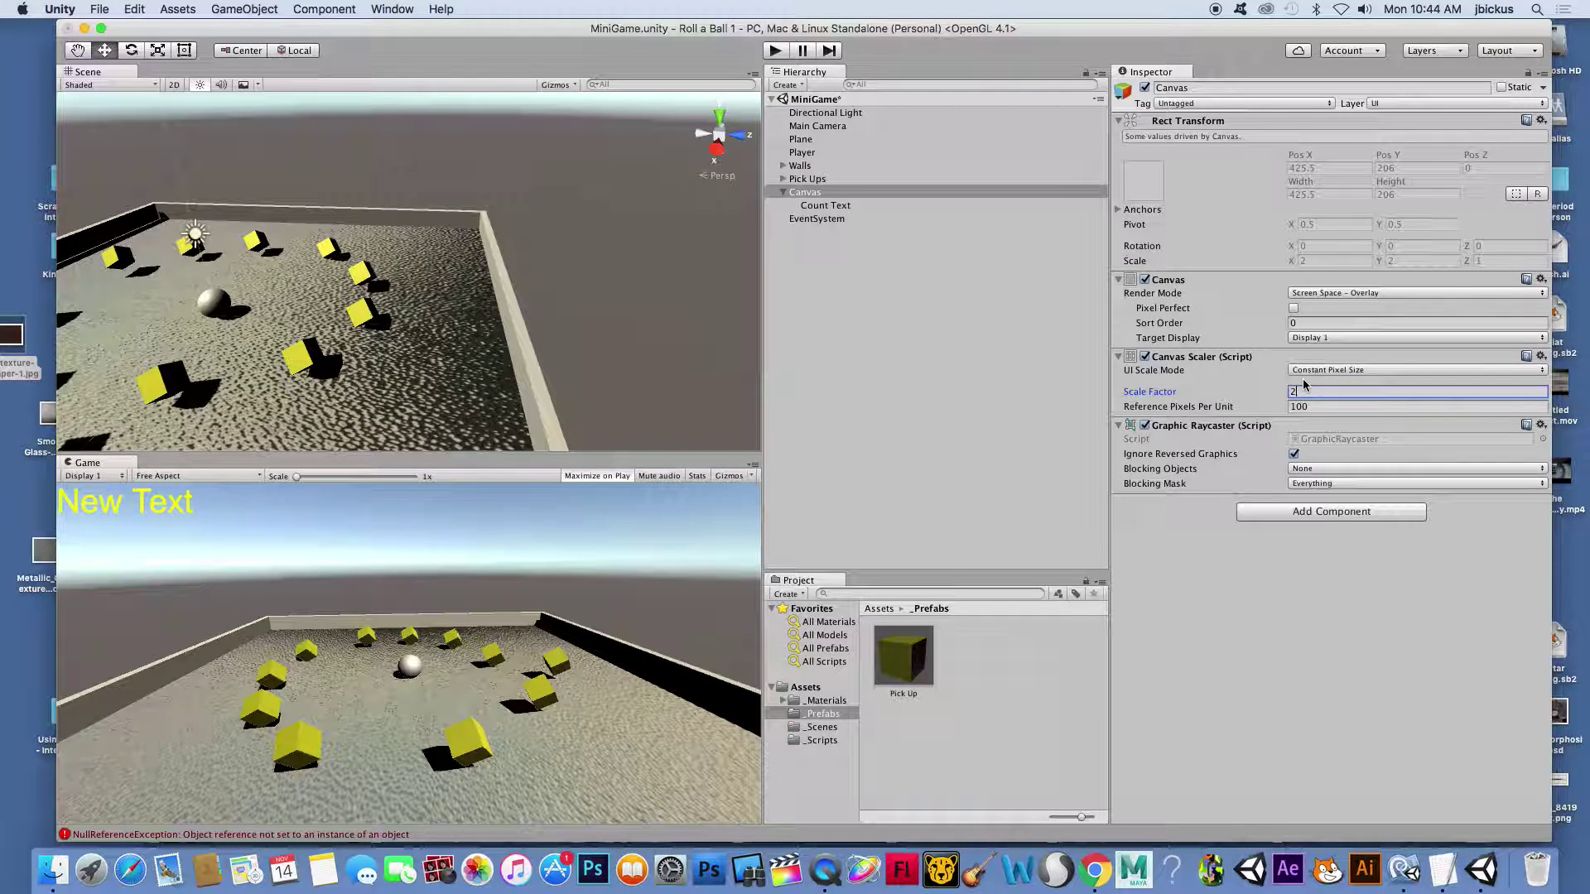
key(BackSpace)
text(1)
click(1306, 583)
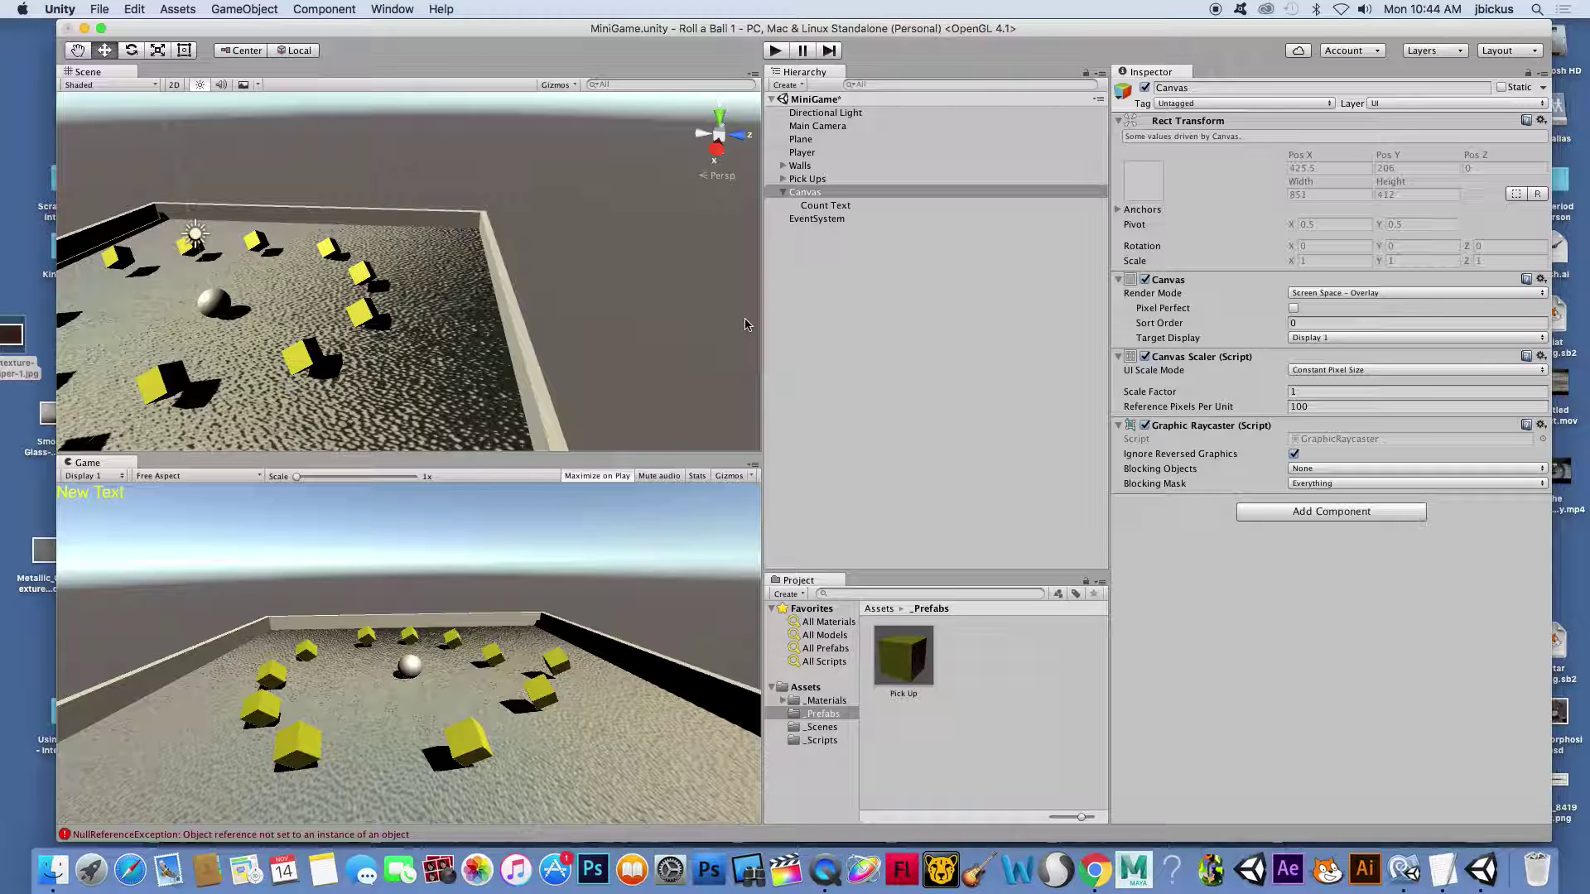
click(828, 205)
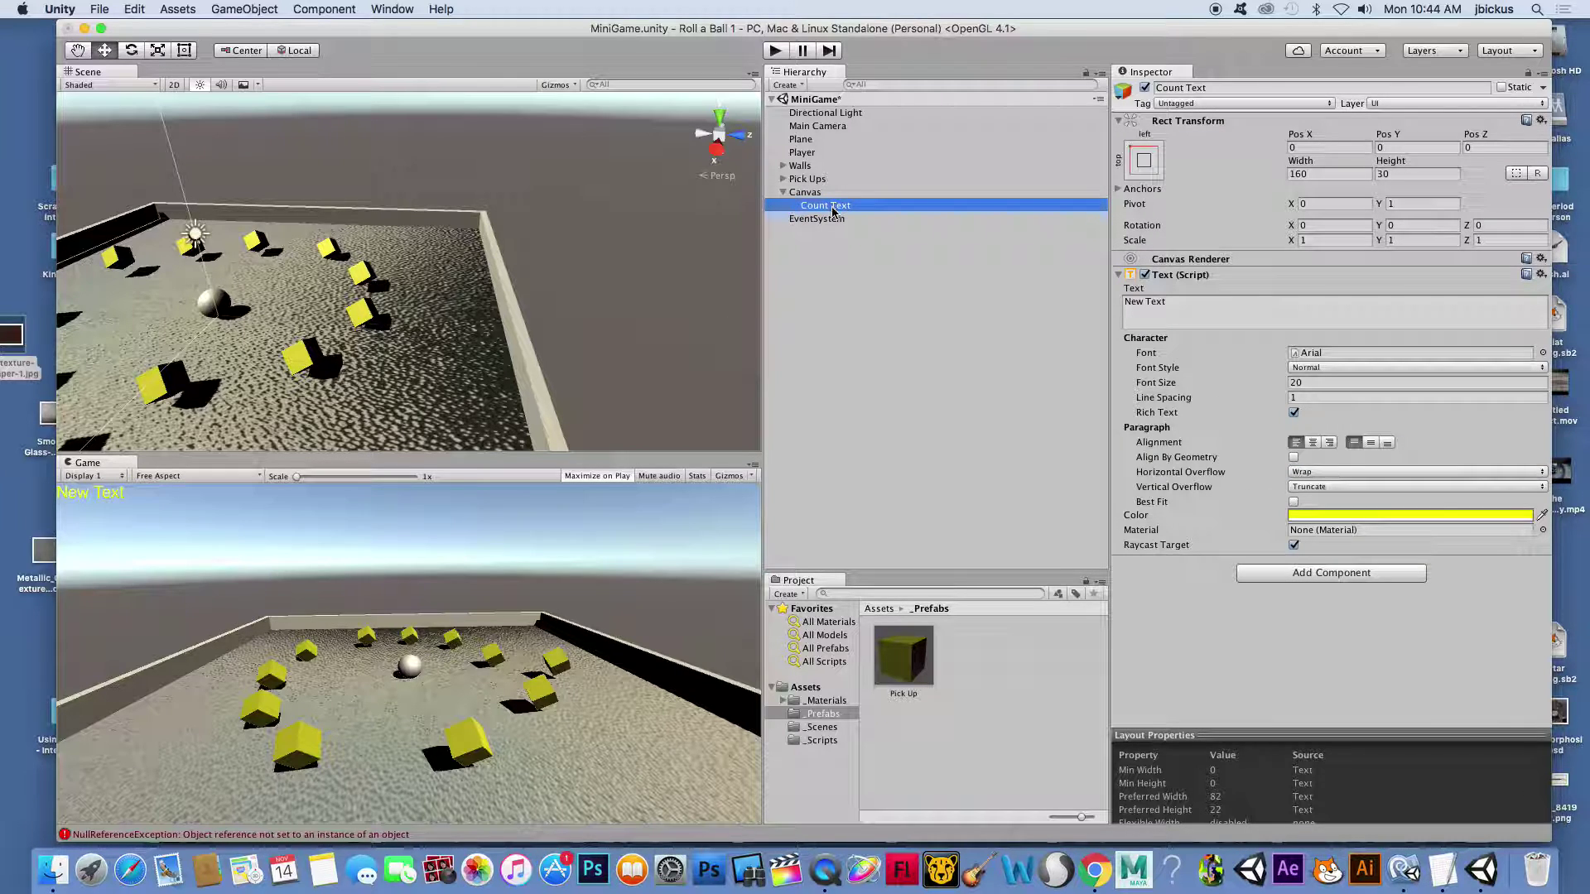
click(795, 85)
click(958, 277)
Add a second UI Text object under the Canvas
click(804, 192)
click(787, 86)
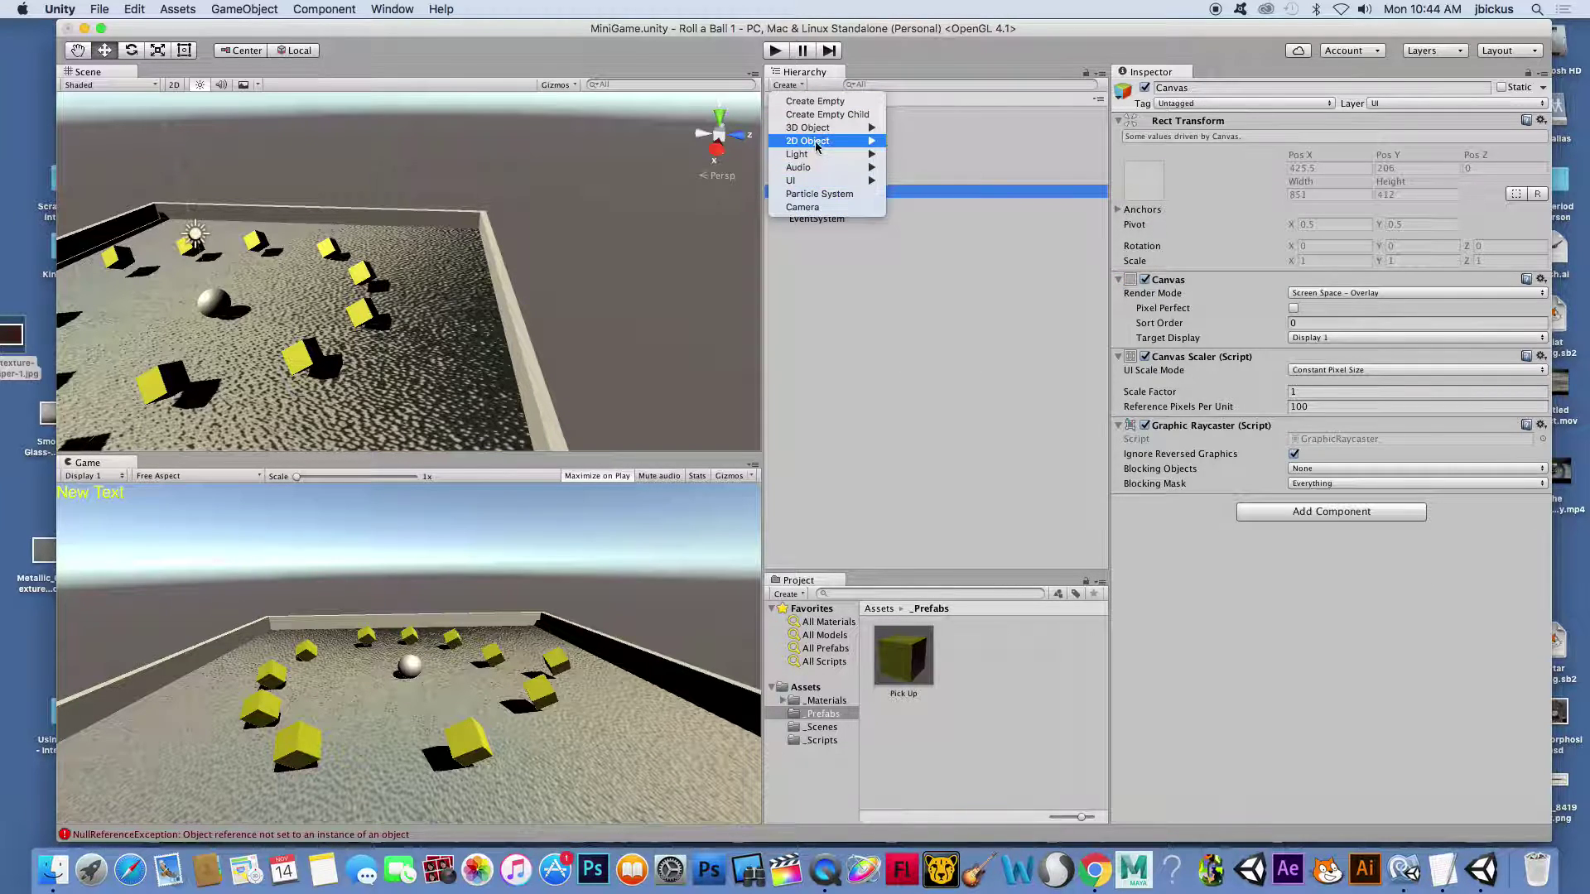
mouse_move(828, 180)
click(916, 179)
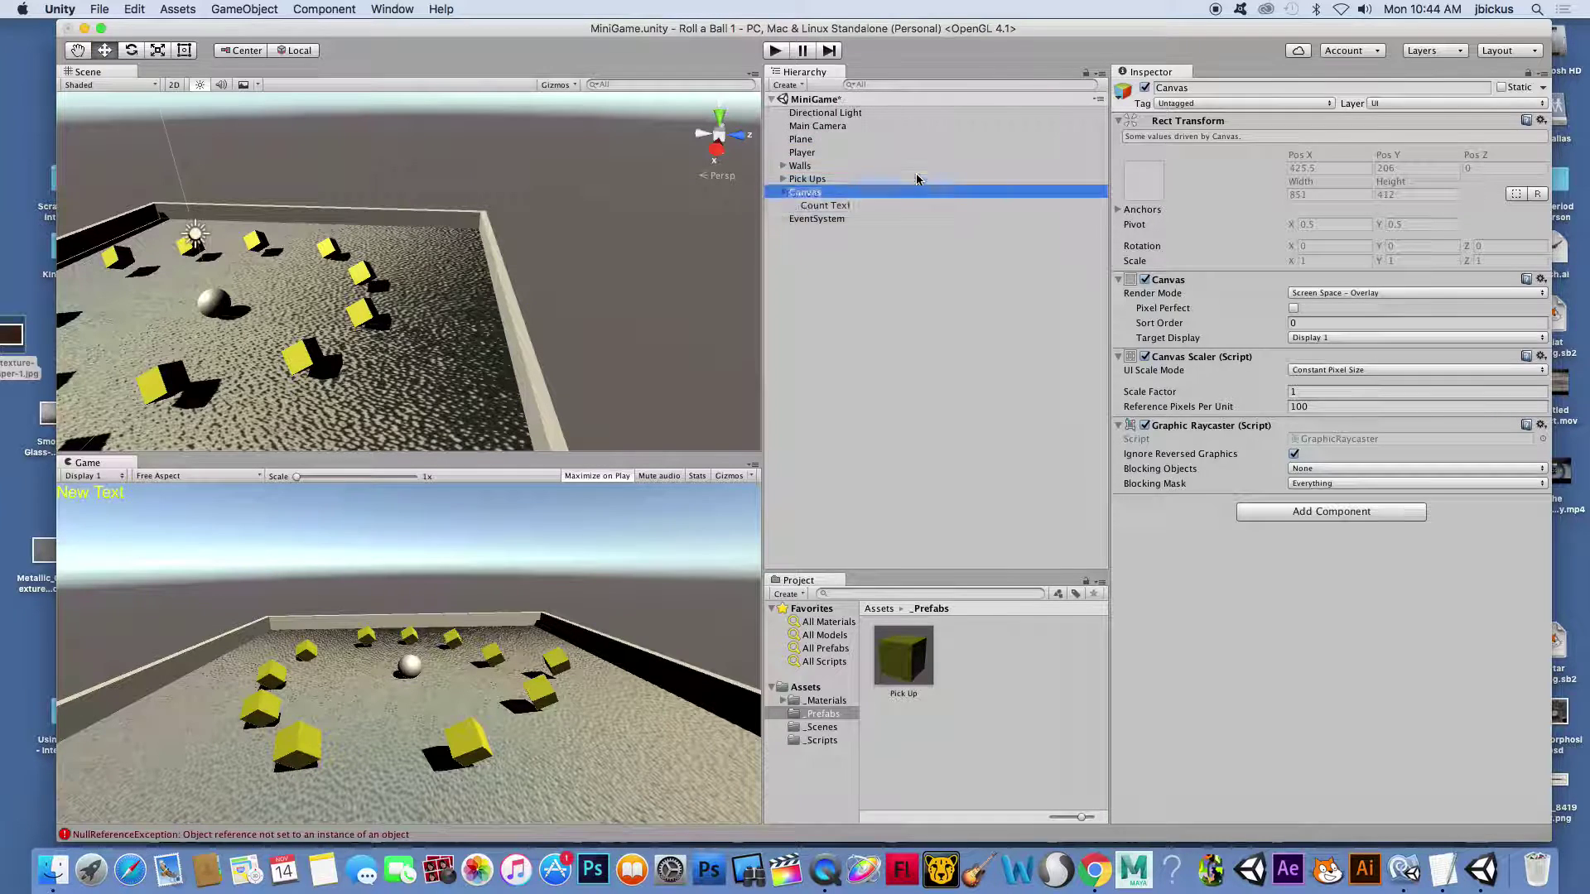
Rename the second text object as Win text
drag(819, 218, 796, 216)
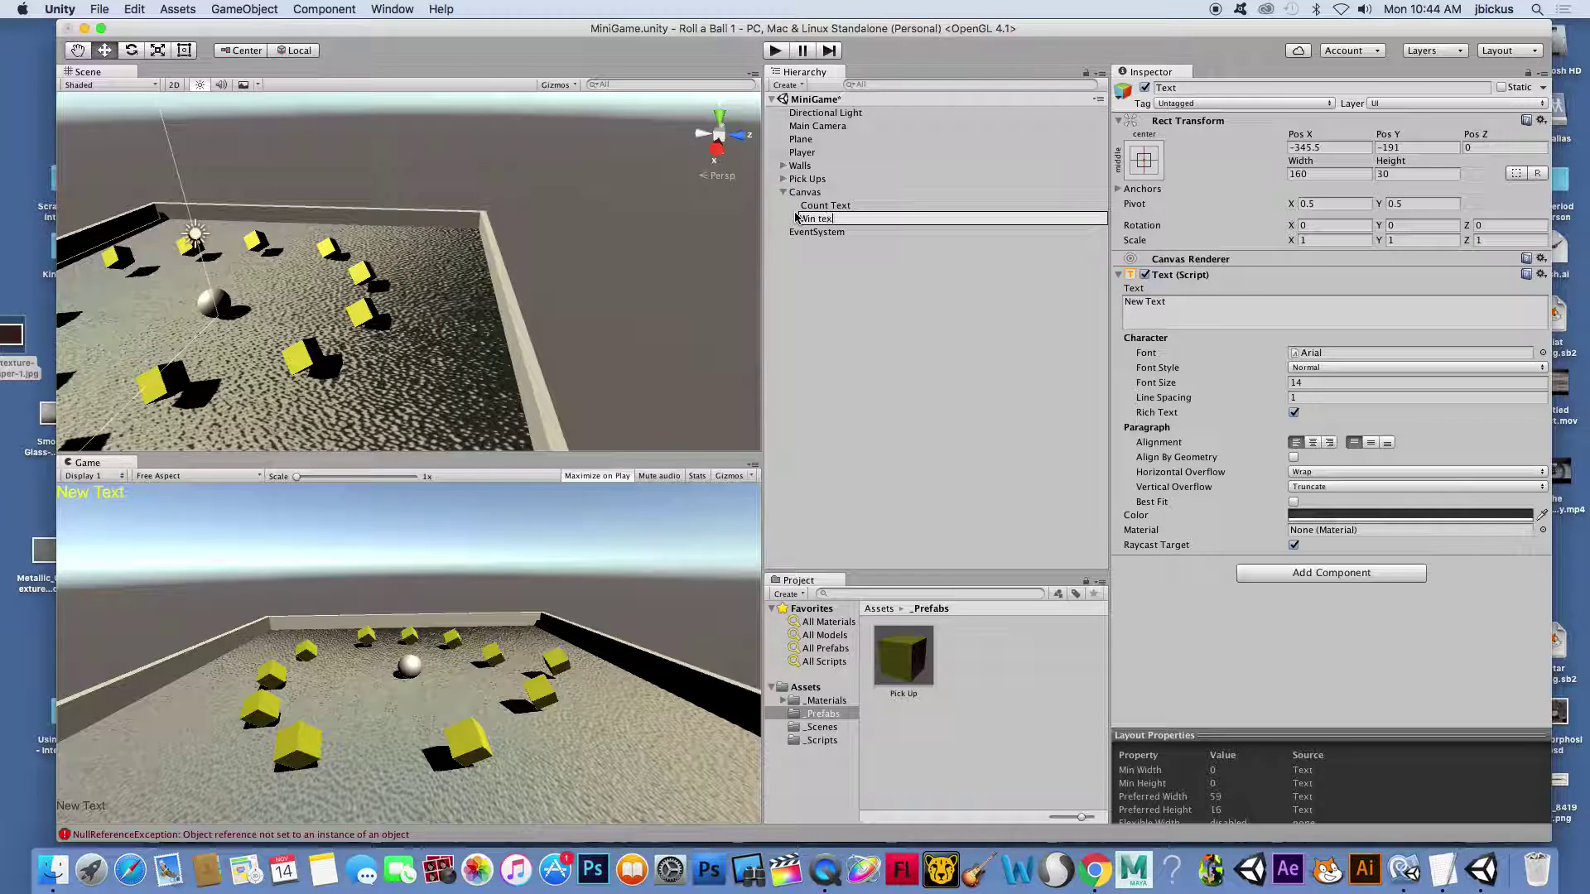
text(Win text)
click(837, 256)
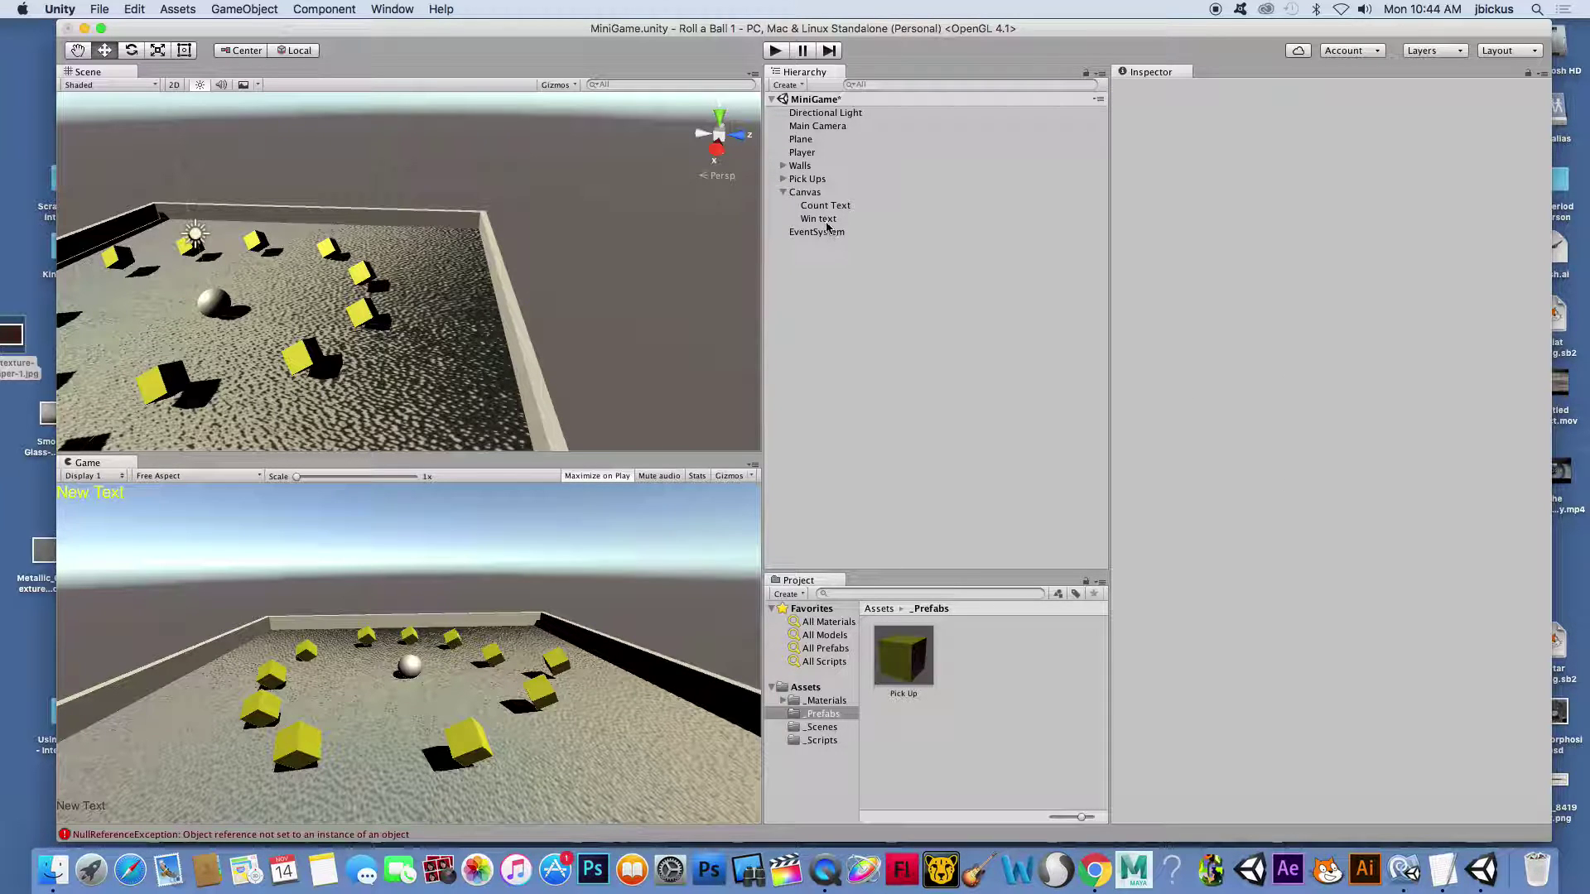
Position Win text just below the center of the game view, at about Pos X 40.6 and Pos Y -73.9
click(825, 220)
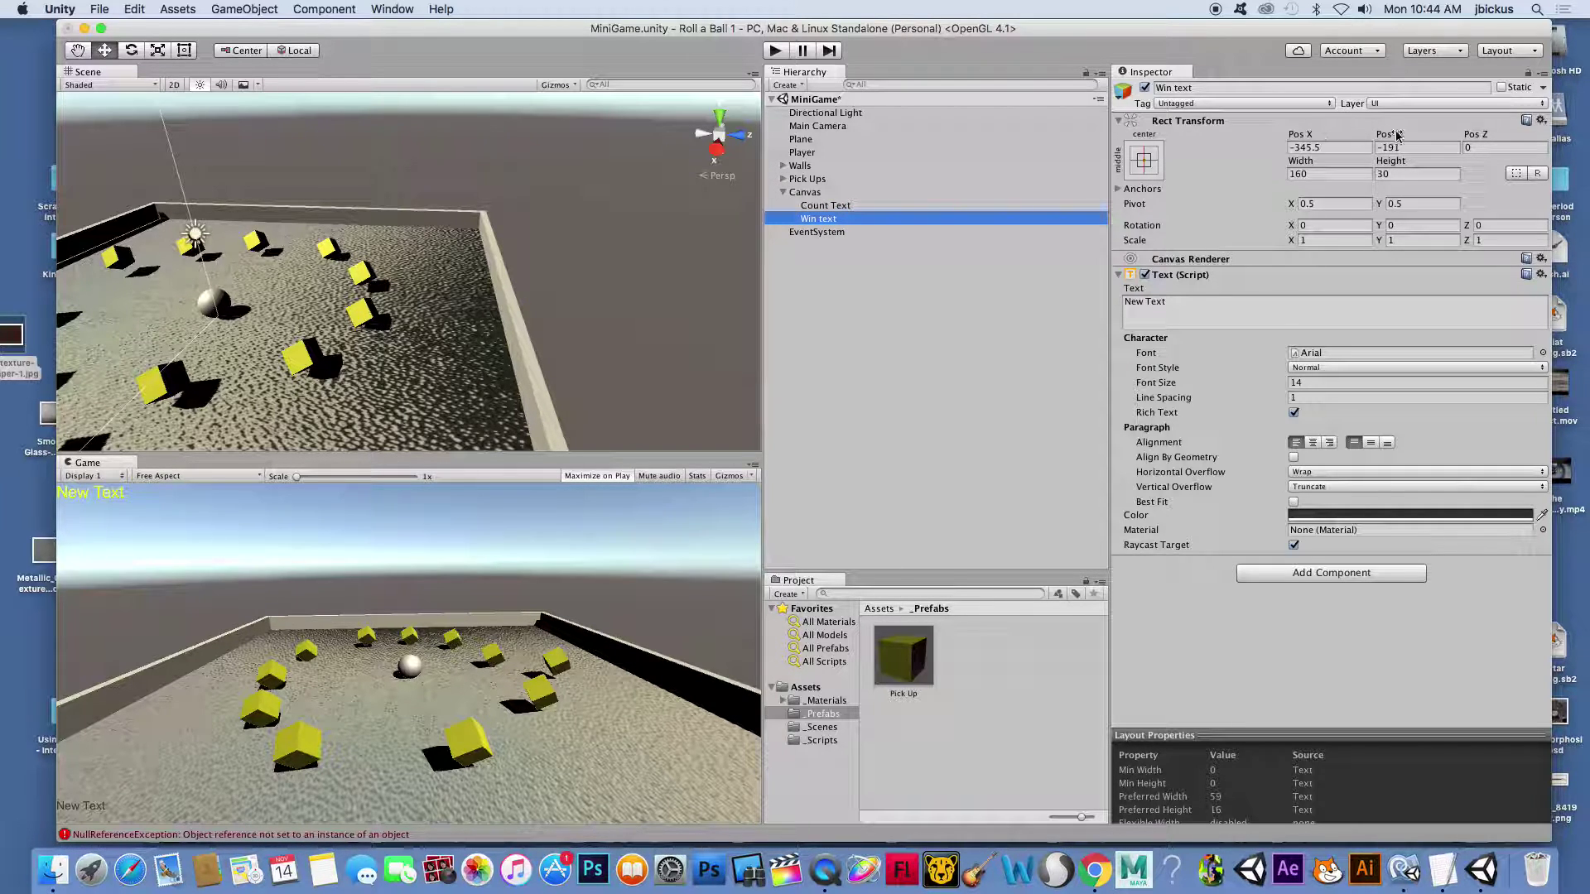
drag(1300, 139, 1340, 141)
double_click(1339, 140)
text(0)
click(1398, 148)
text(0)
drag(1380, 135, 1570, 157)
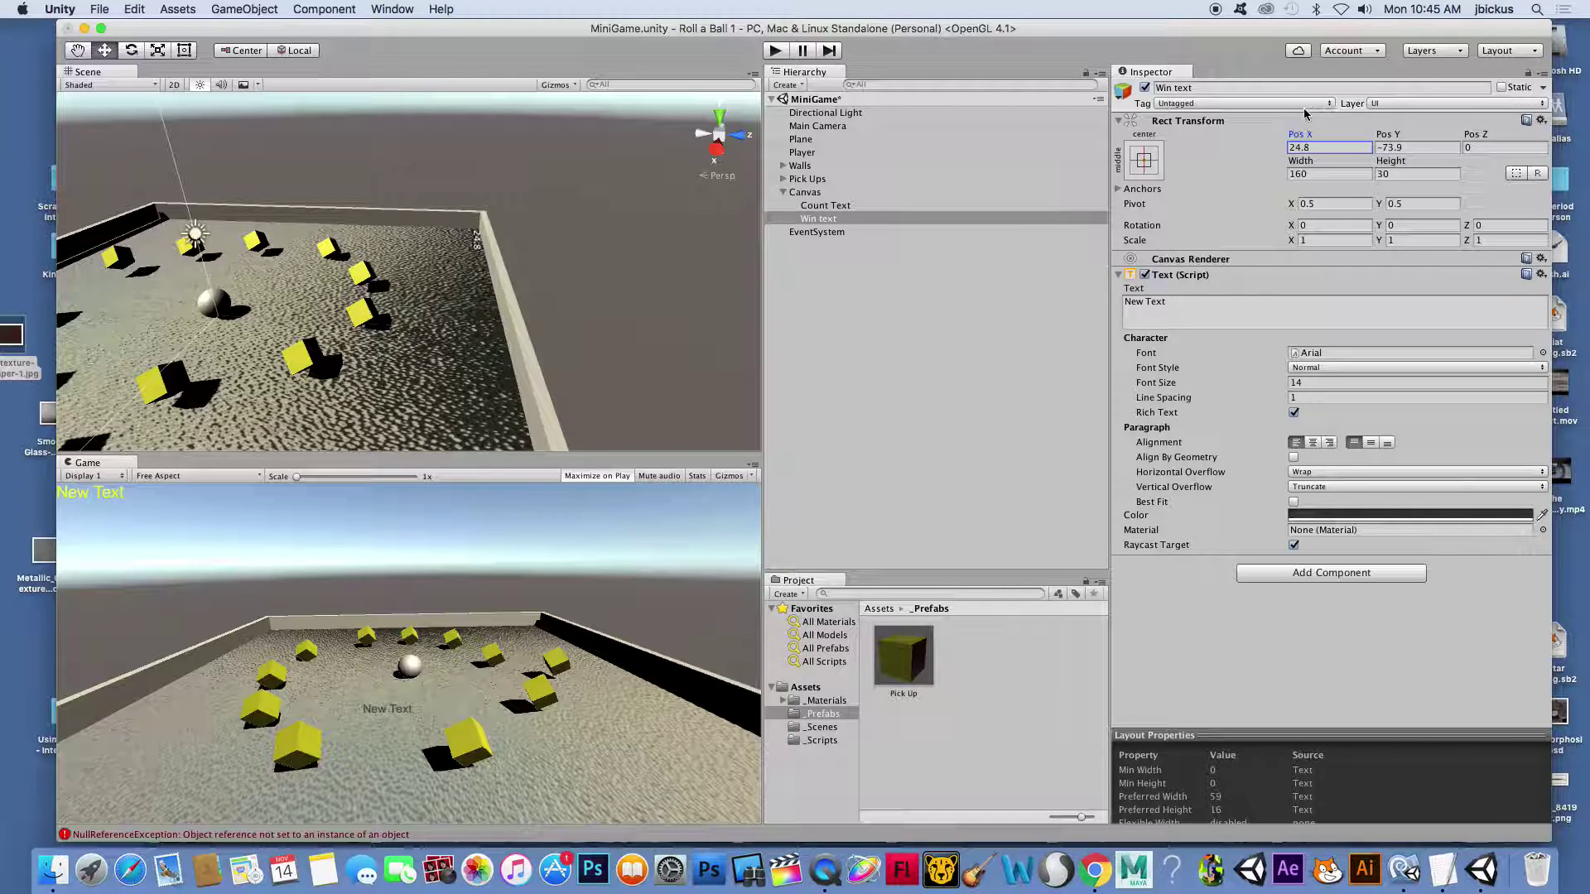
drag(1297, 138, 1575, 149)
Set Win text's font size to 26 and its color to red
click(1320, 381)
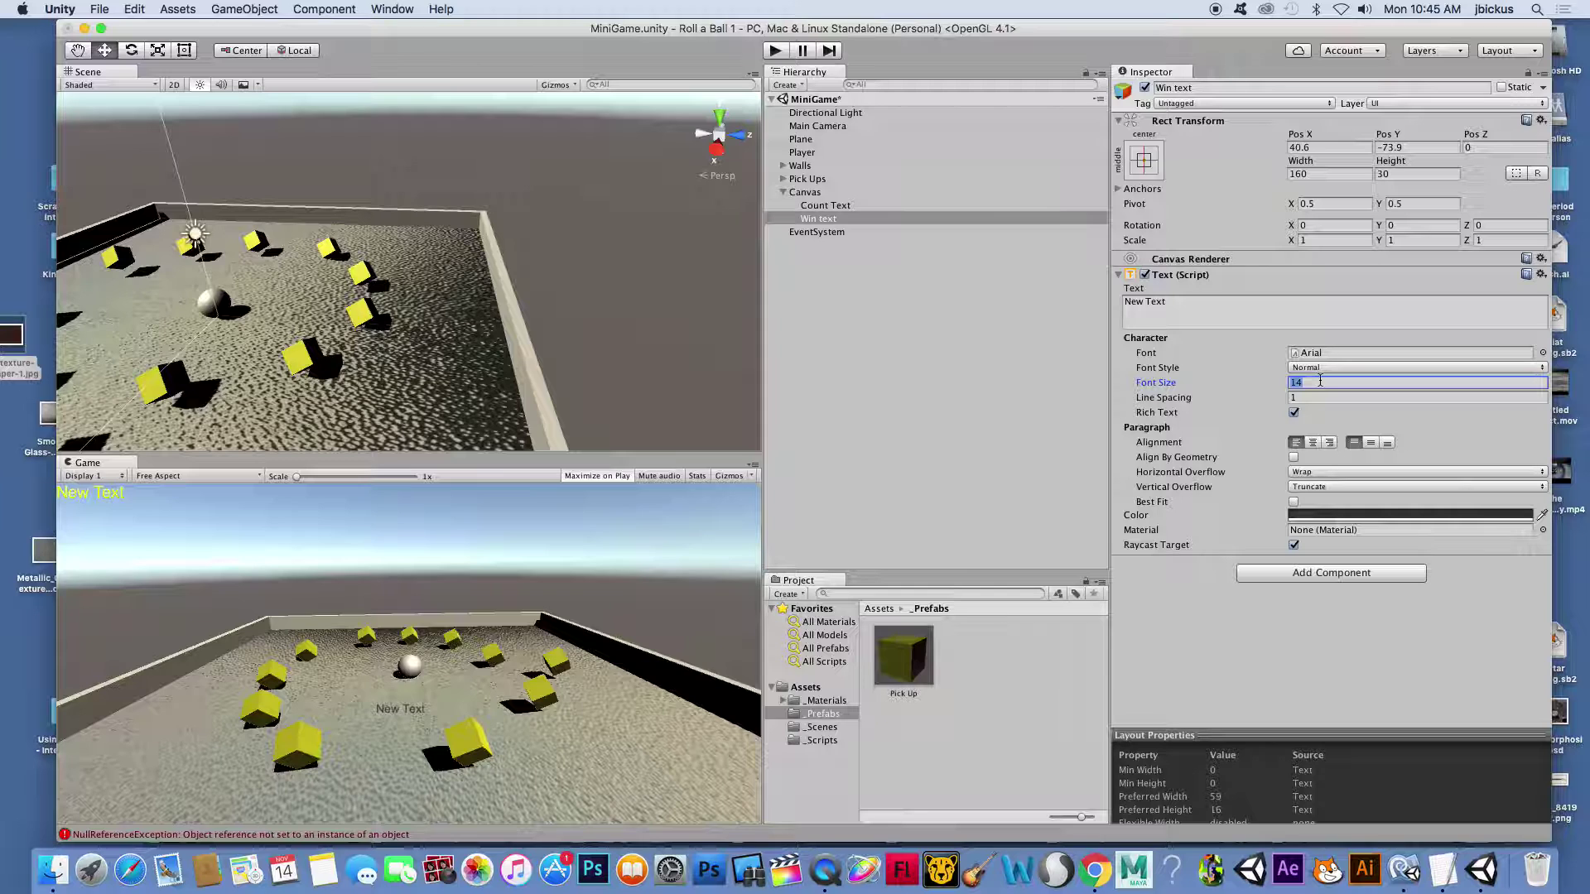
text(26)
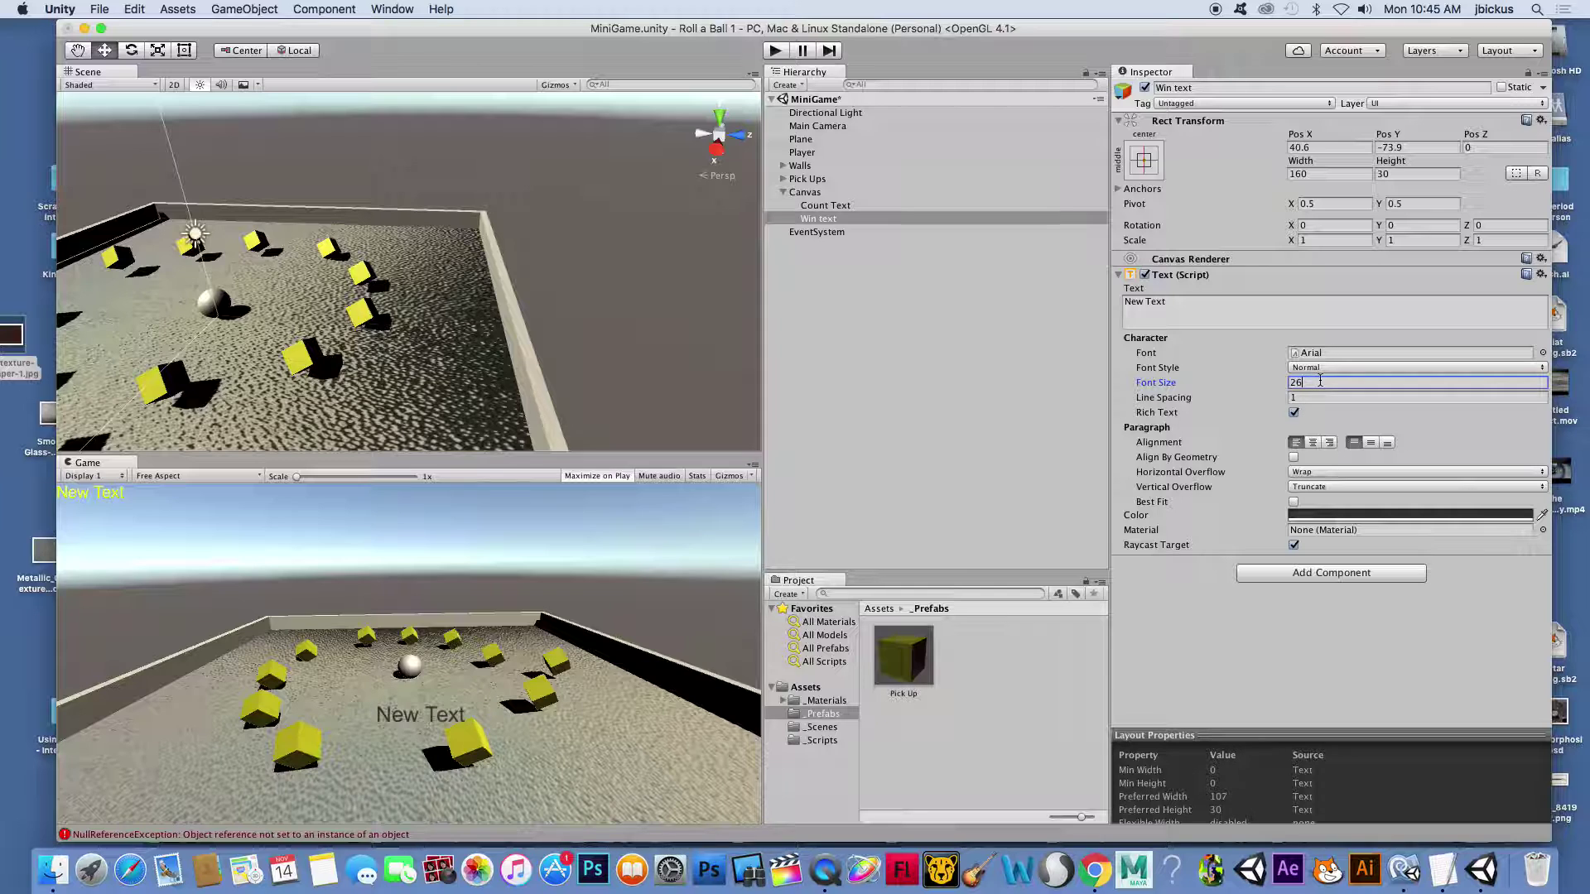
click(1341, 513)
drag(1022, 282, 1022, 264)
click(999, 188)
mouse_move(999, 188)
mouse_down()
mouse_move(1002, 172)
mouse_move(1025, 221)
mouse_move(1027, 142)
mouse_up()
click(1248, 369)
Increase Win text's font size to 35
click(1311, 383)
text(35)
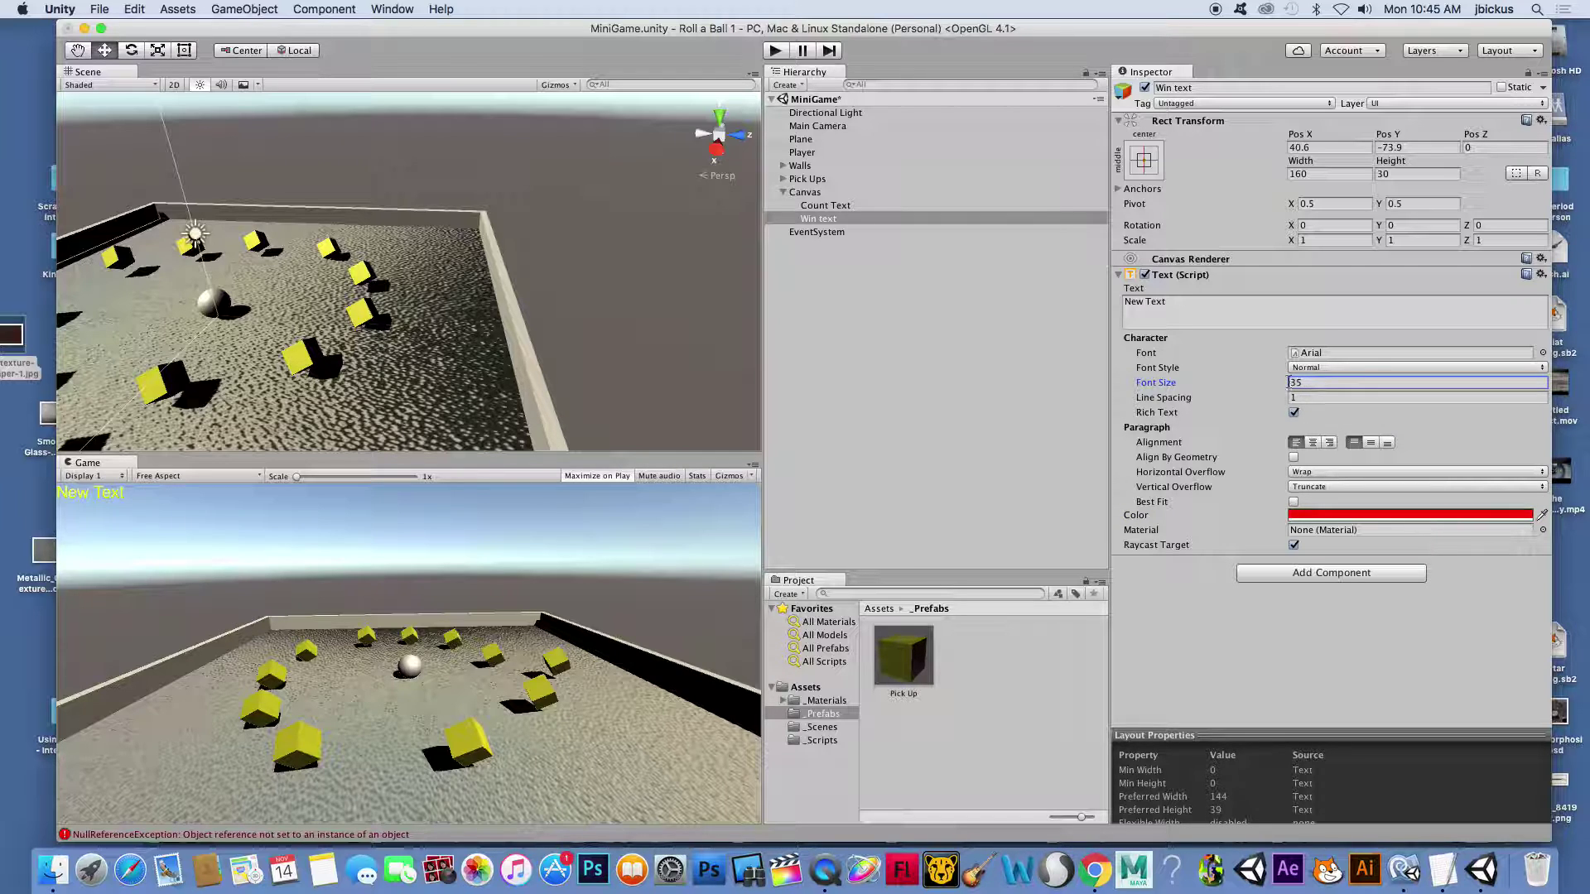
Set the Canvas scale factor to 4
click(811, 193)
click(1317, 392)
text(4)
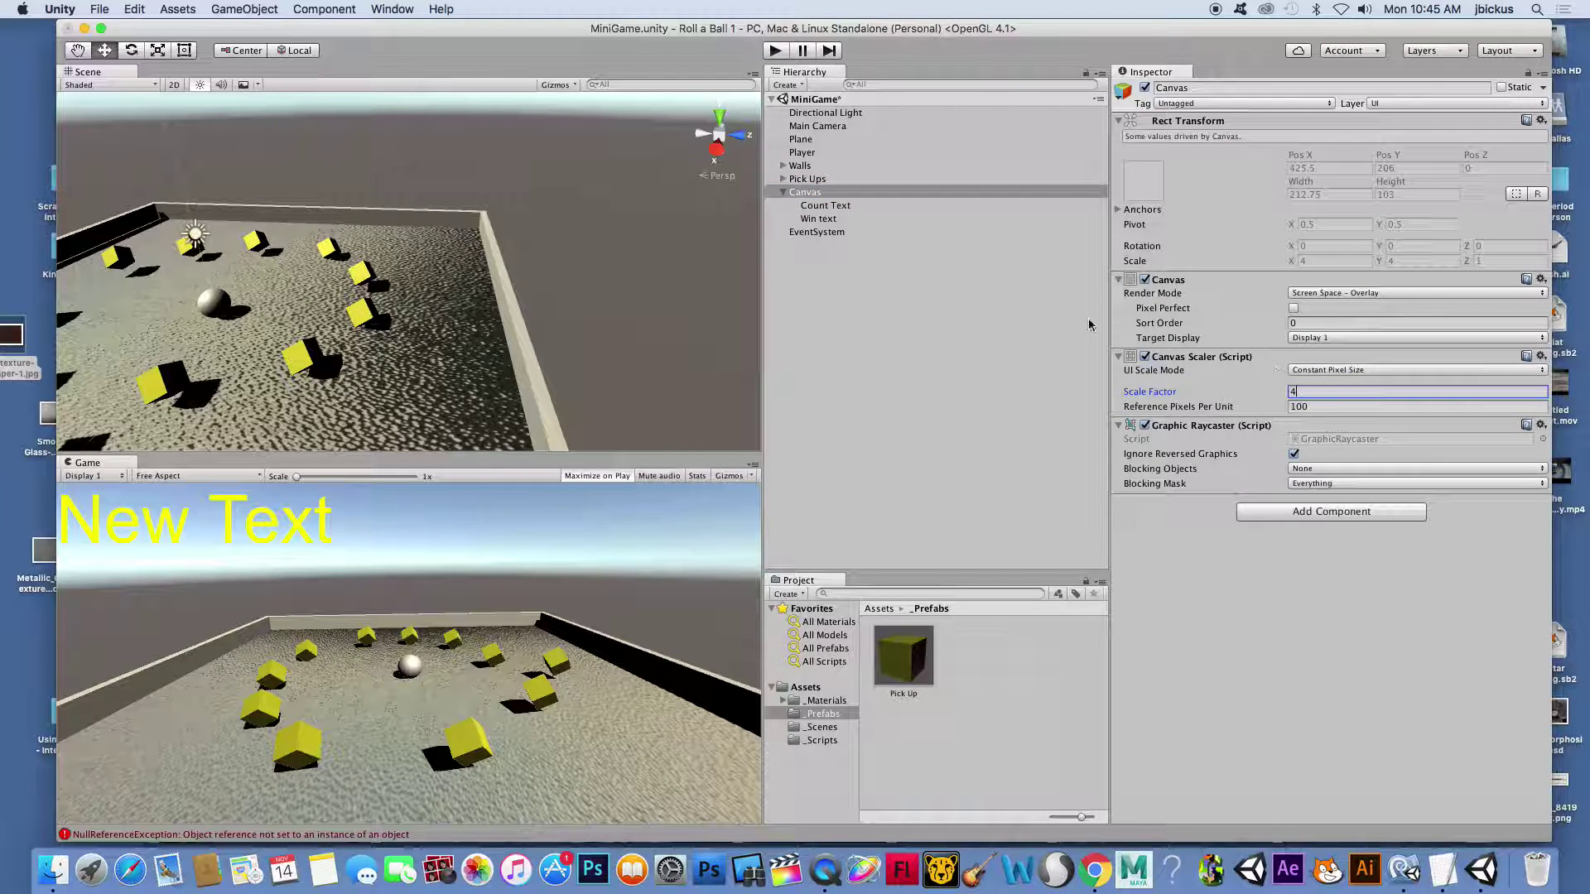
Reduce Win text's font size to 20, keeping Rich Text enabled
click(824, 218)
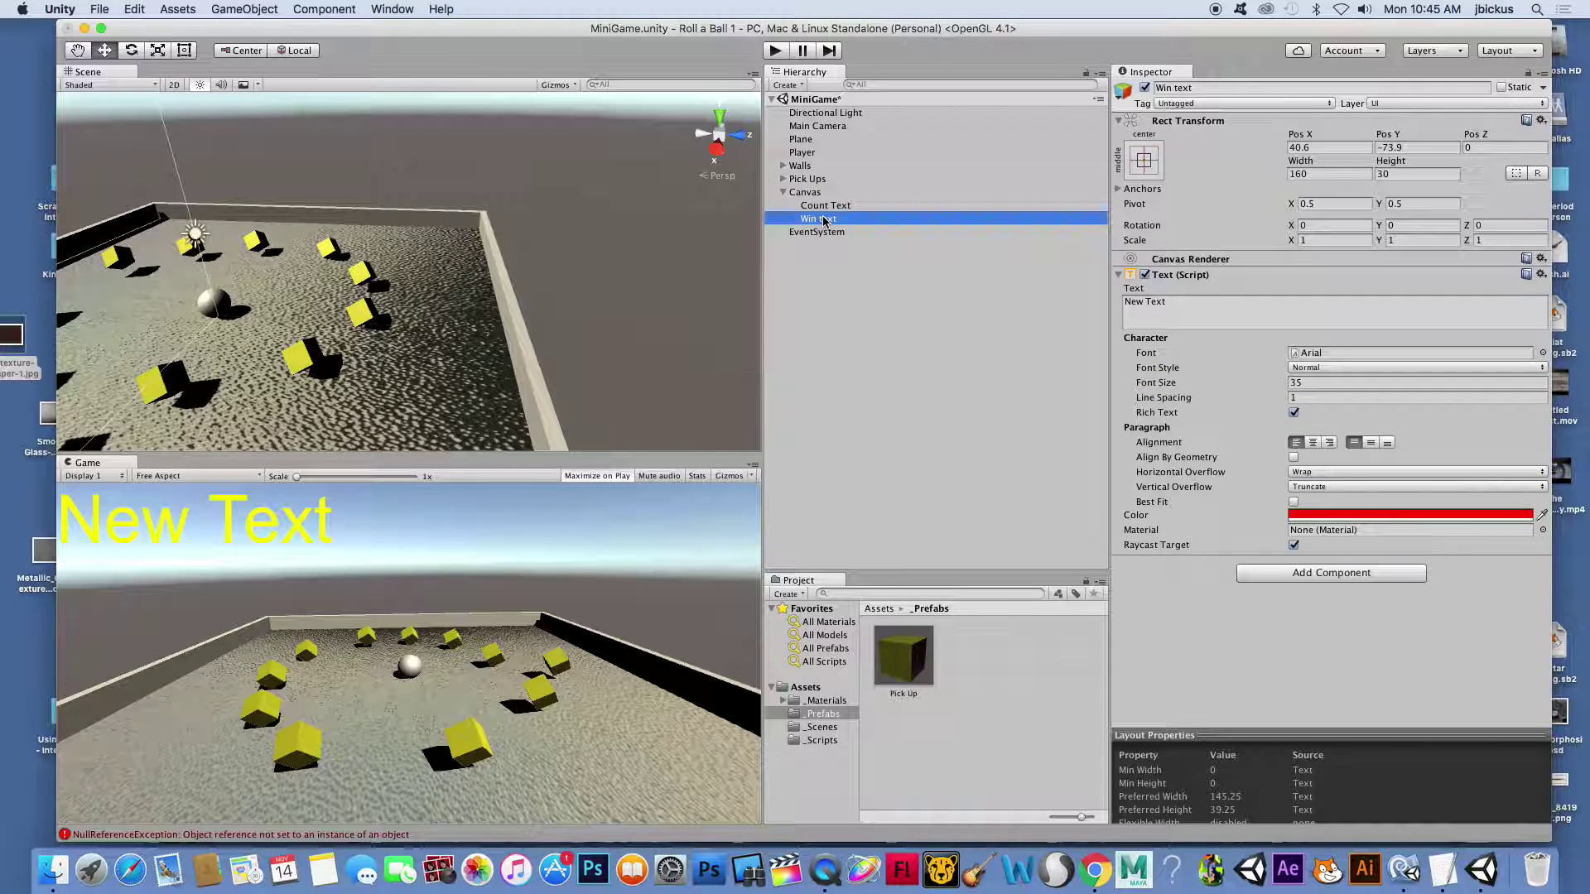
click(1331, 383)
text(20)
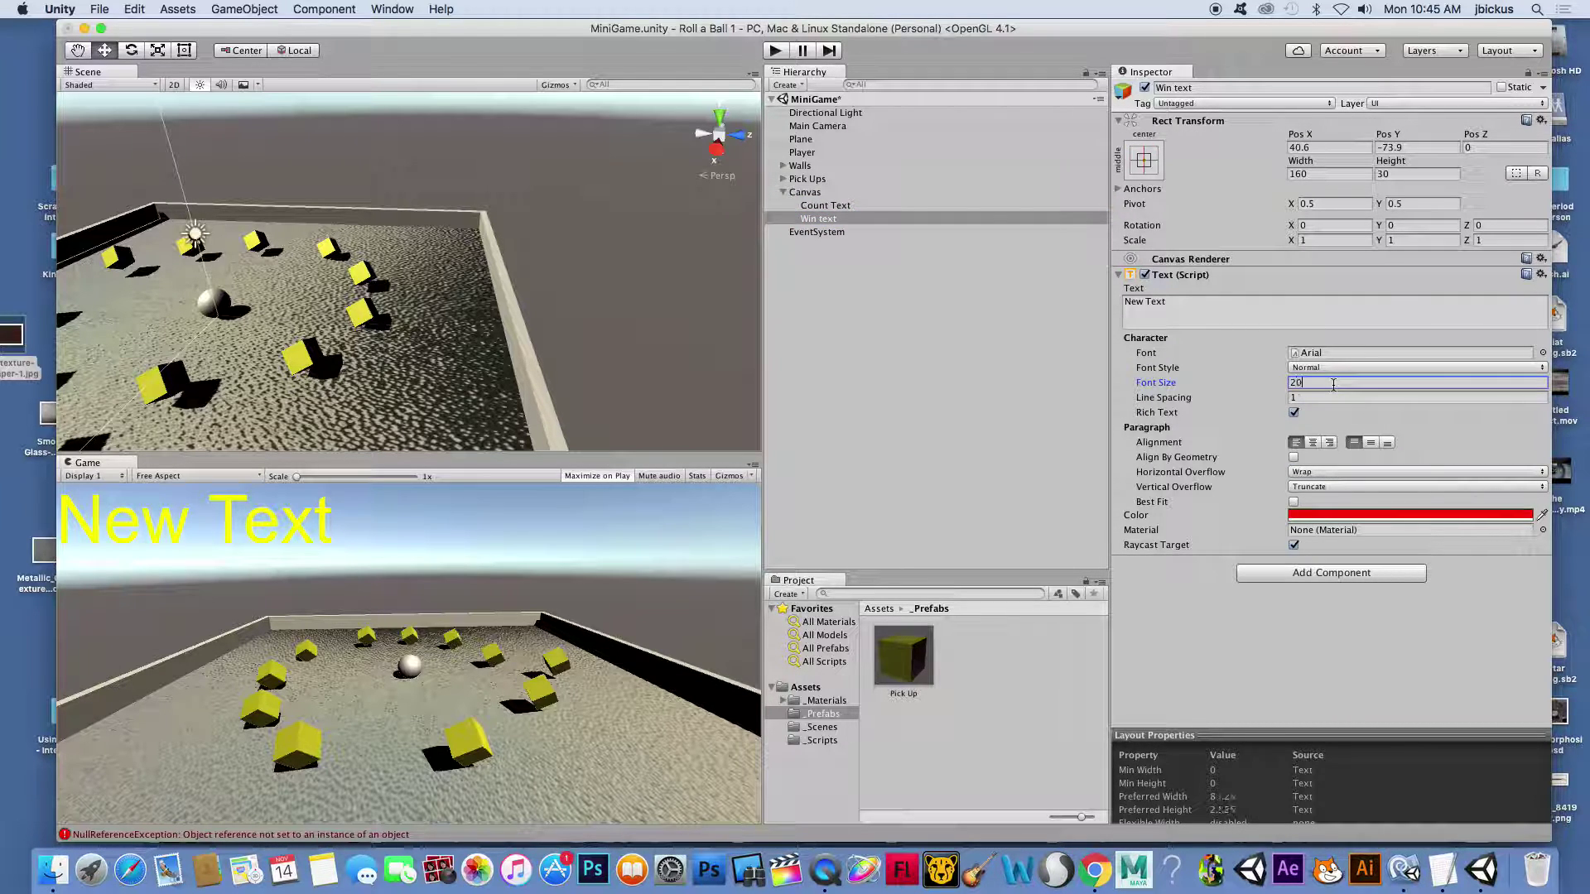
click(1333, 412)
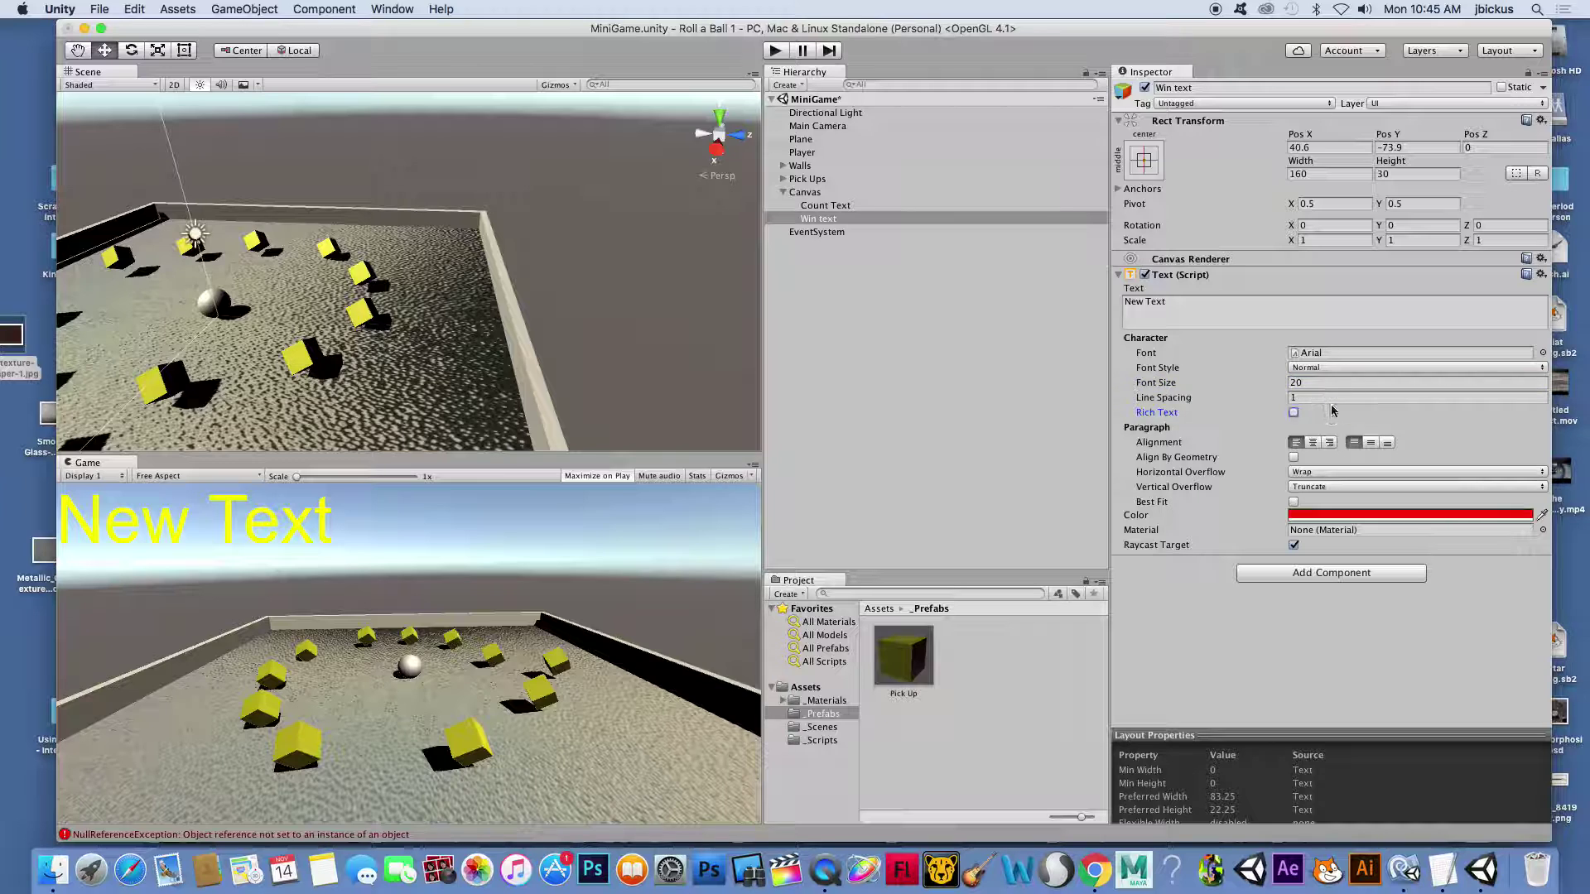
click(1294, 413)
click(1314, 384)
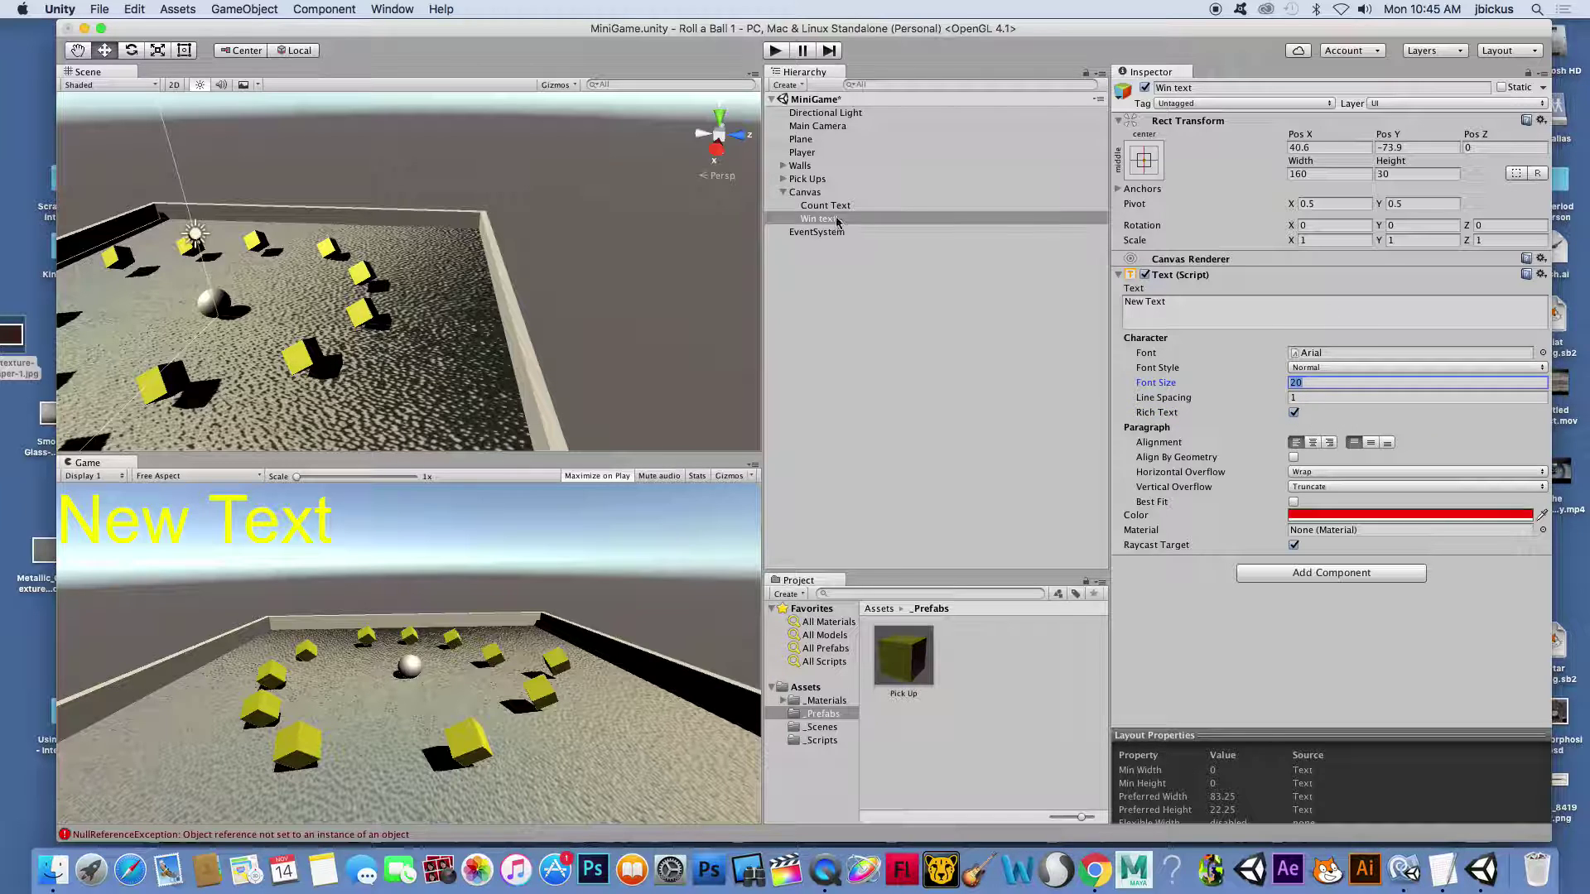
Set Win text's Pos X and Pos Y to 0
click(1361, 145)
text(0)
key(Tab)
text(0)
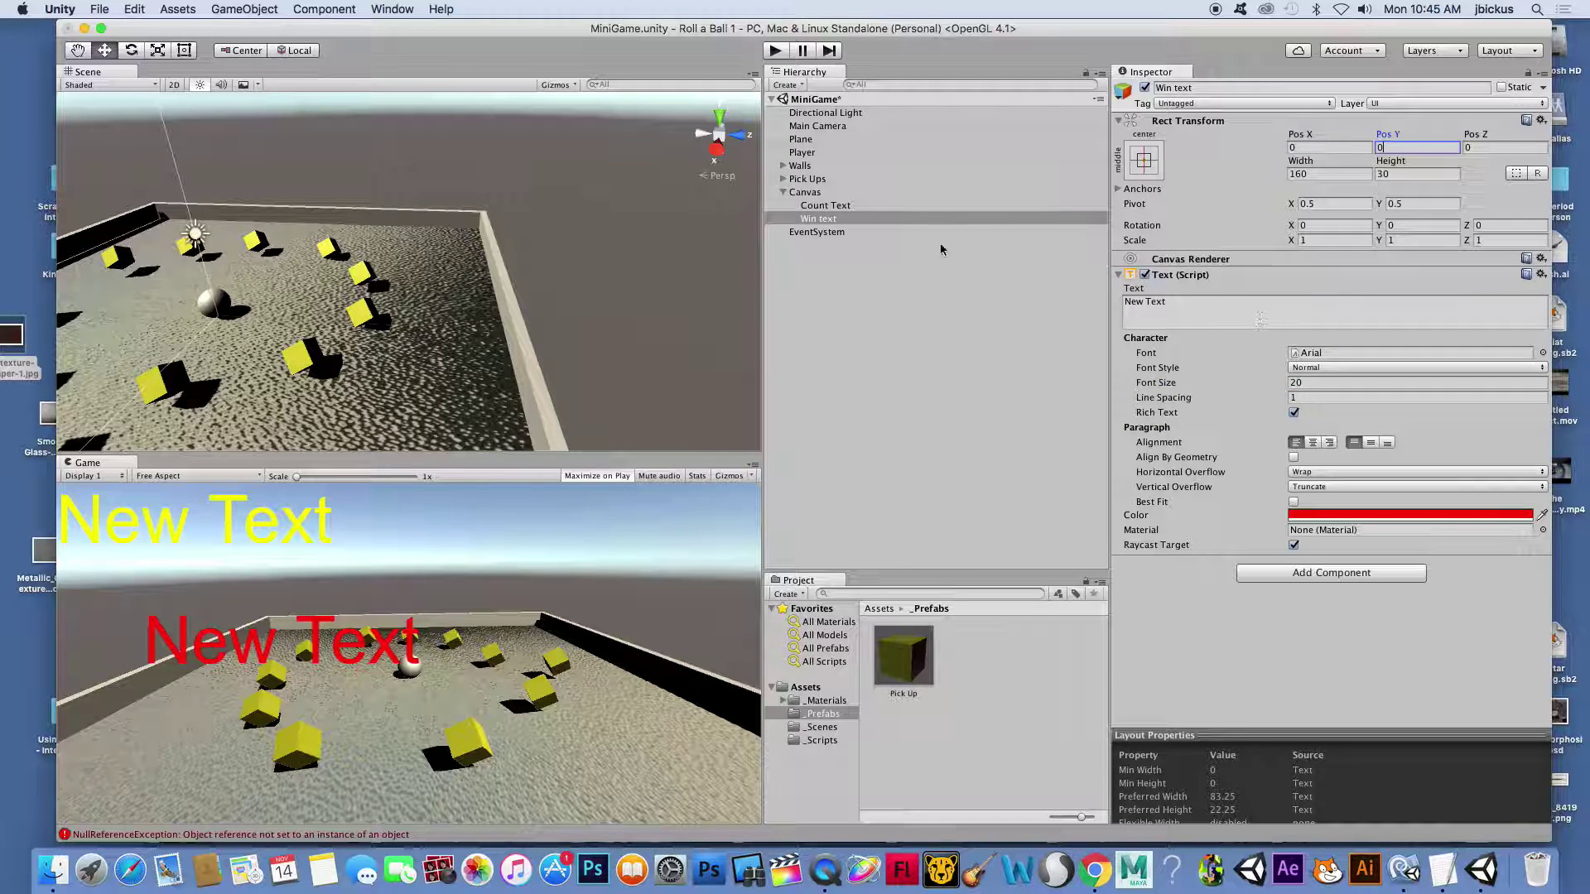
Set the Canvas scale factor to 2
click(816, 193)
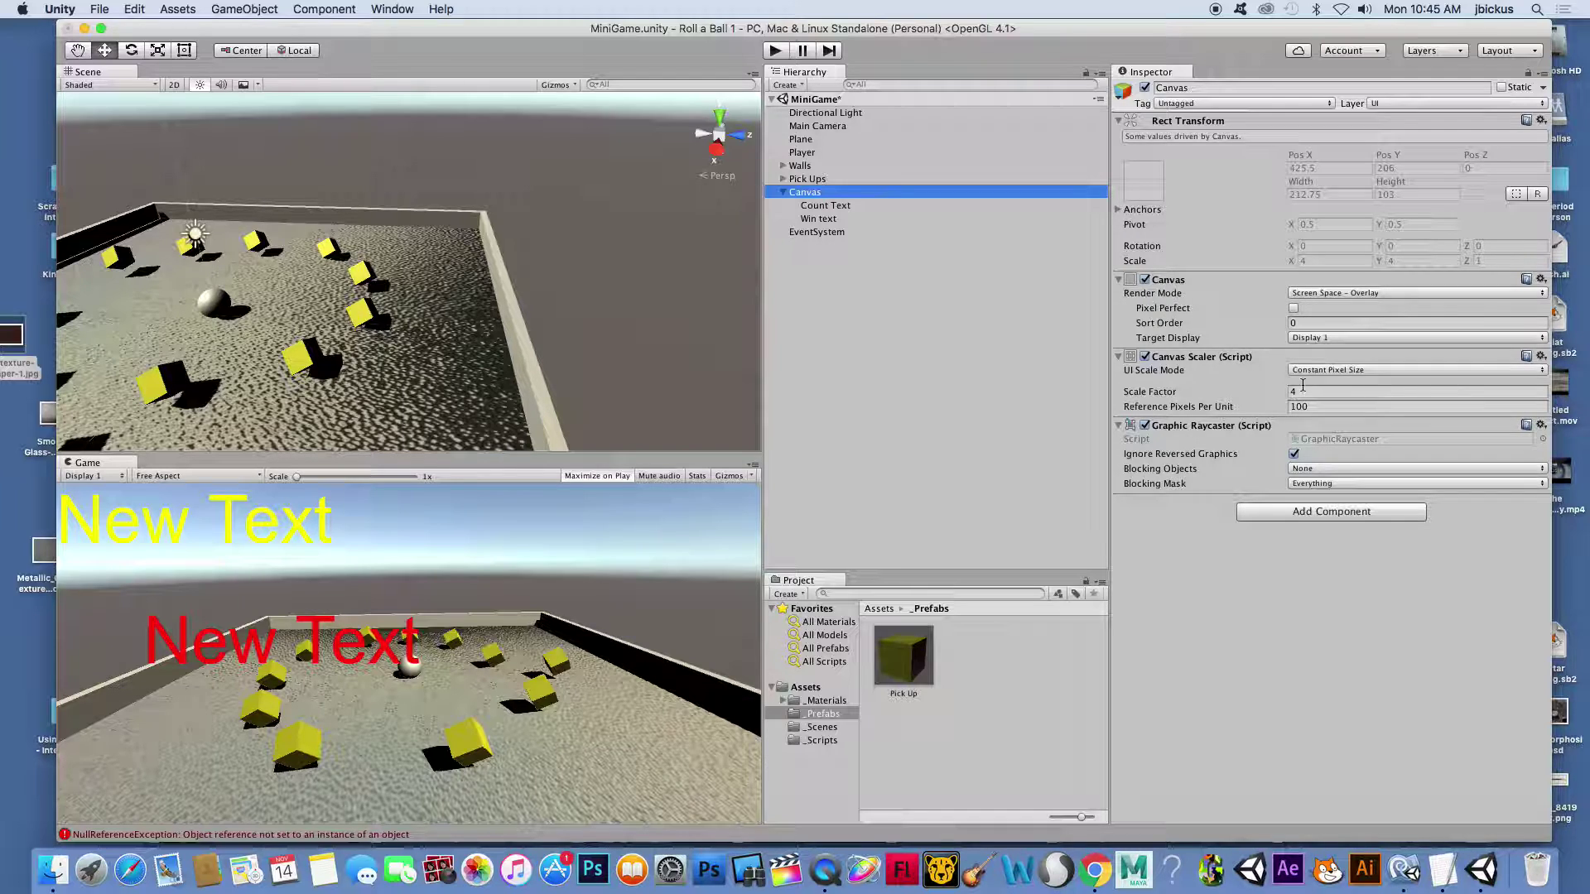
click(1302, 390)
text(2)
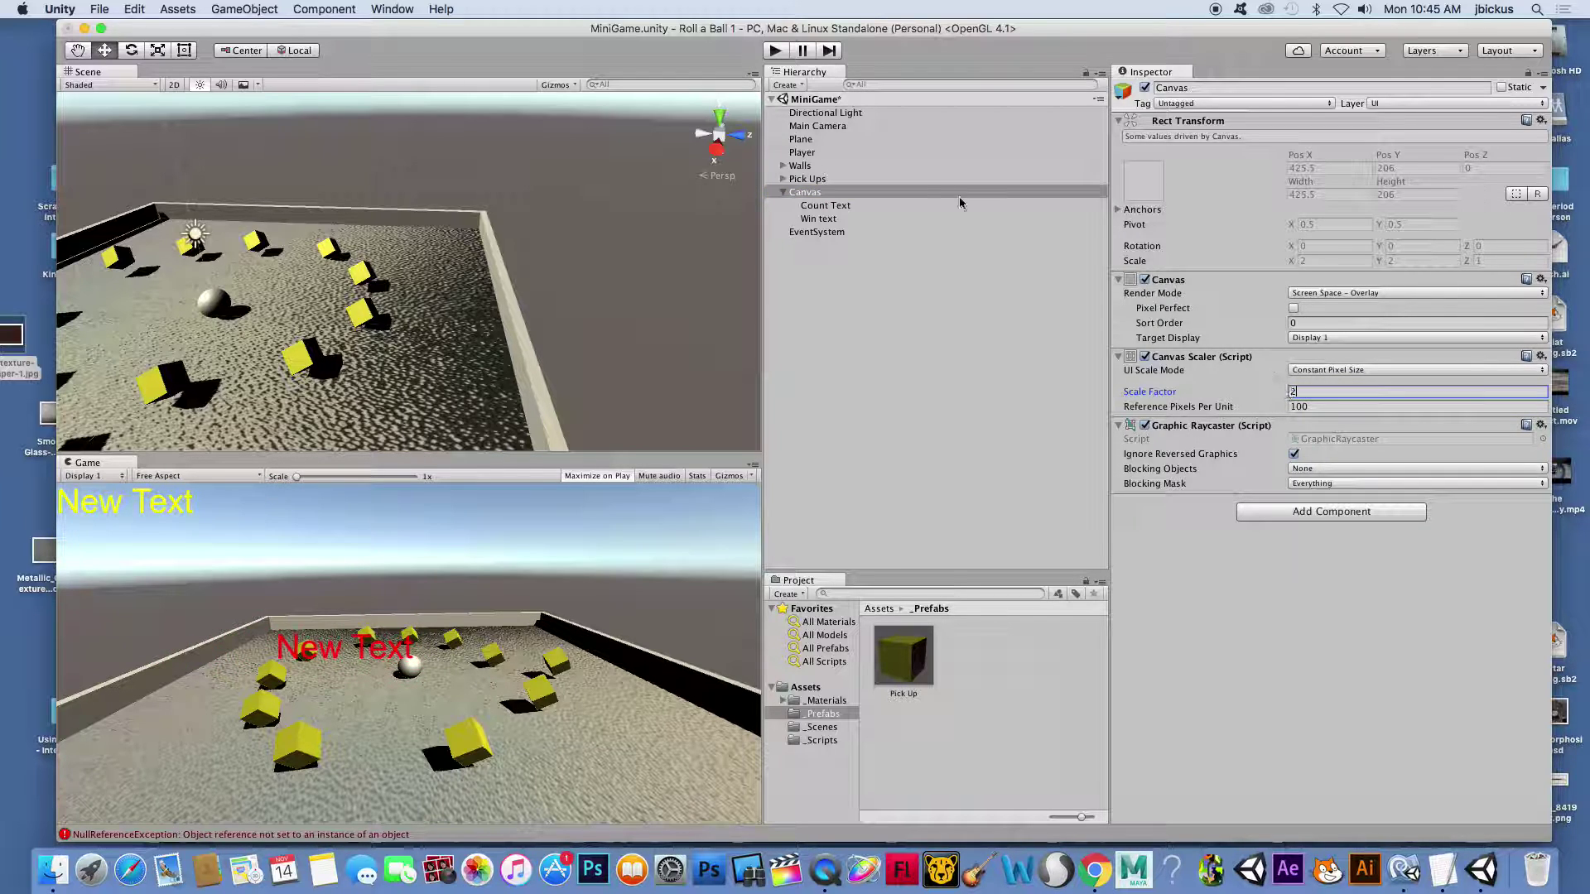
Set Win text's font size to 25 and move it to about Pos X 21 and Pos Y -26
click(824, 218)
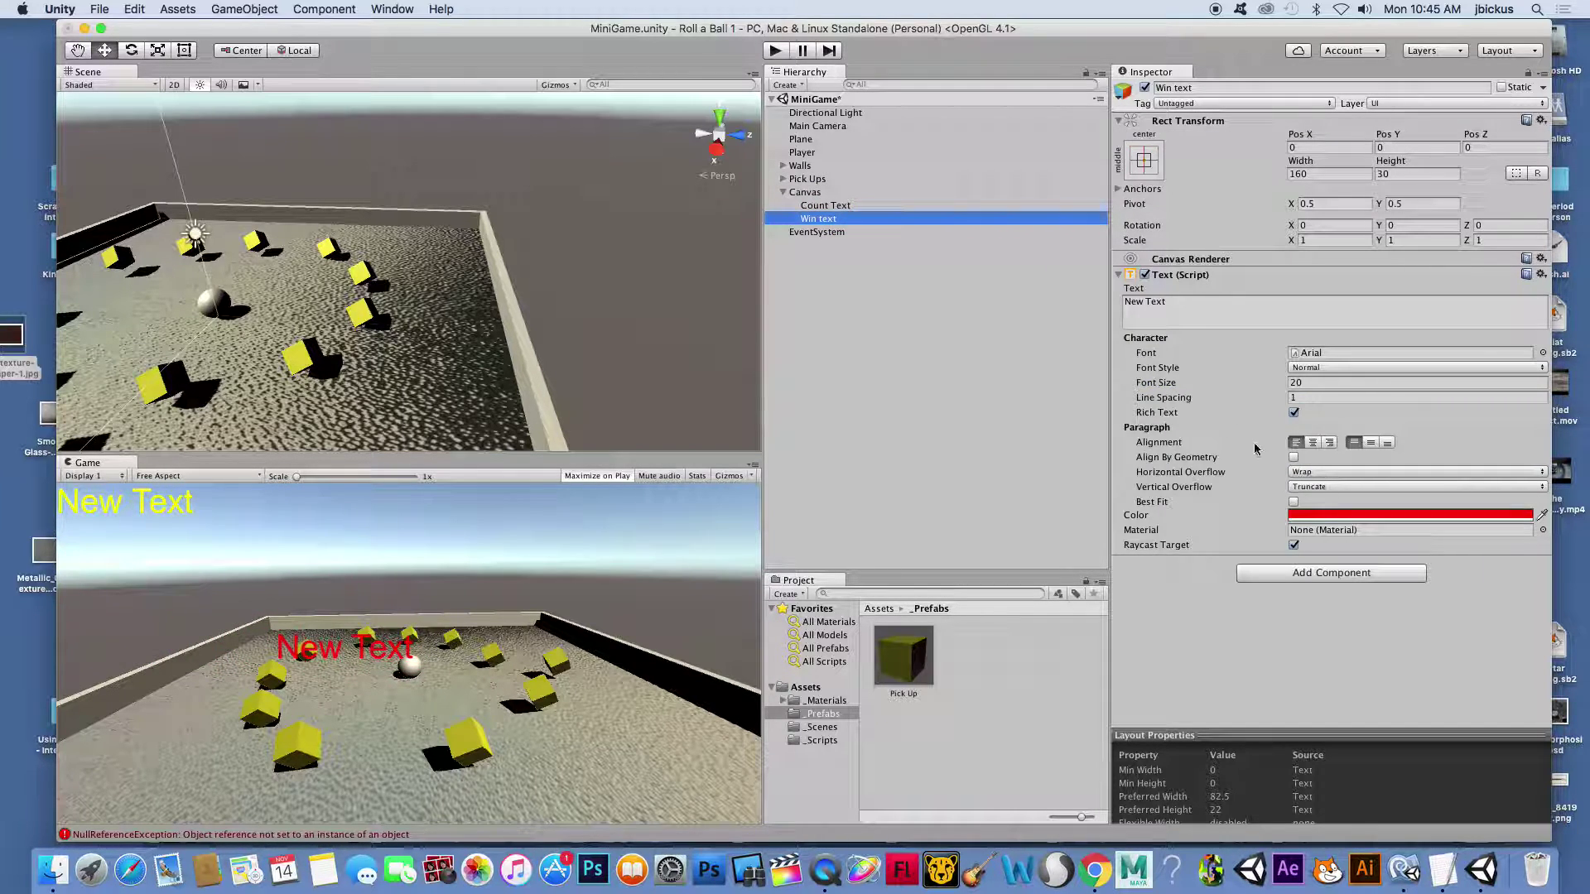
click(1312, 382)
key(BackSpace)
text(5)
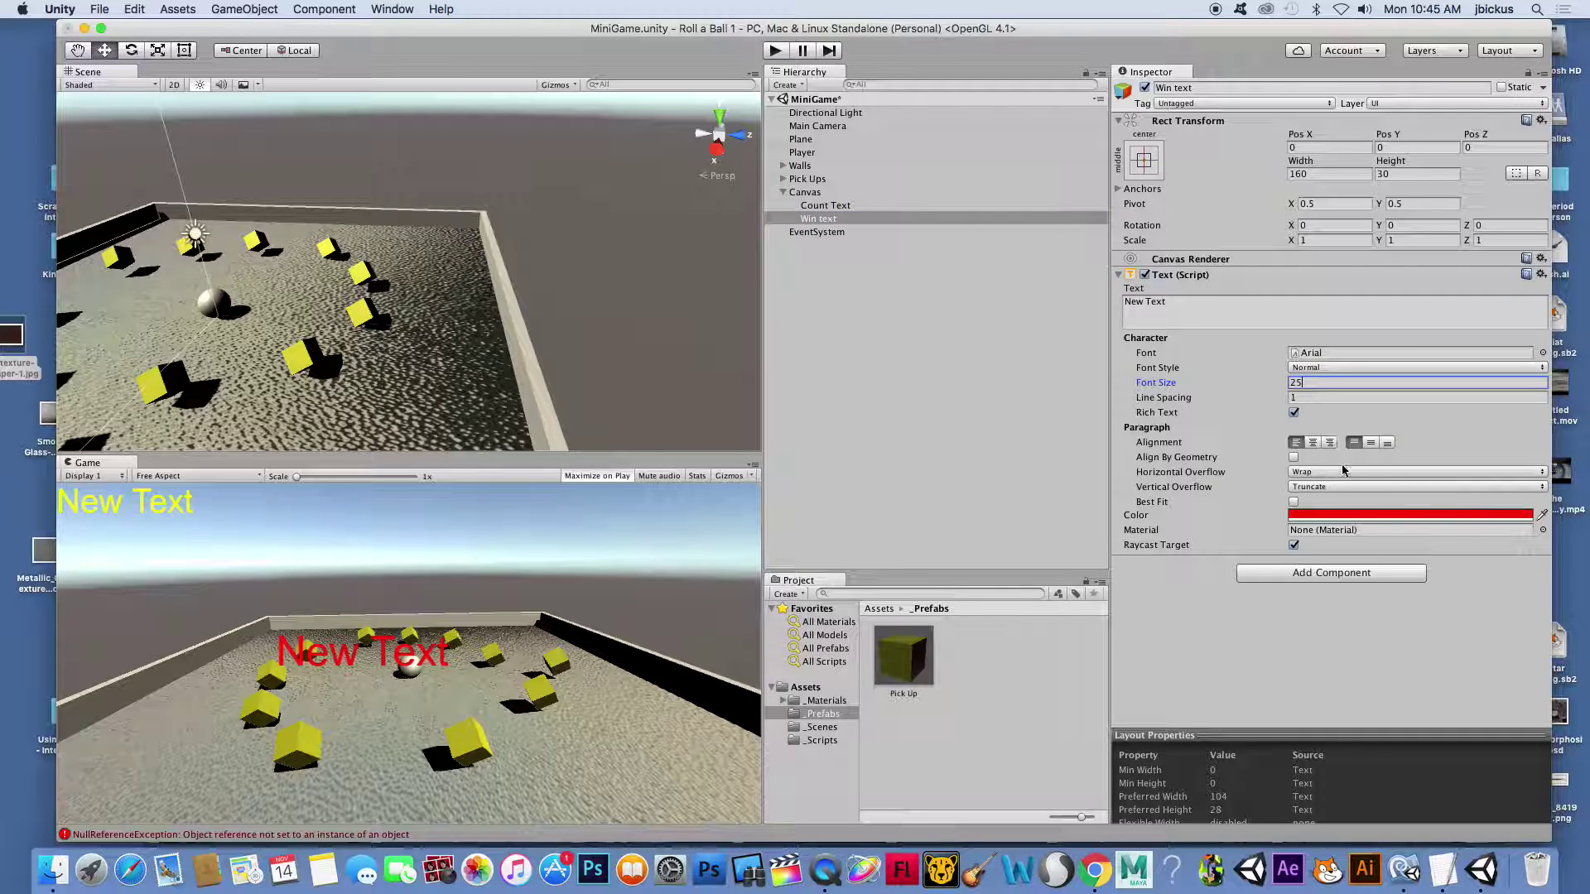
drag(1300, 134, 767, 199)
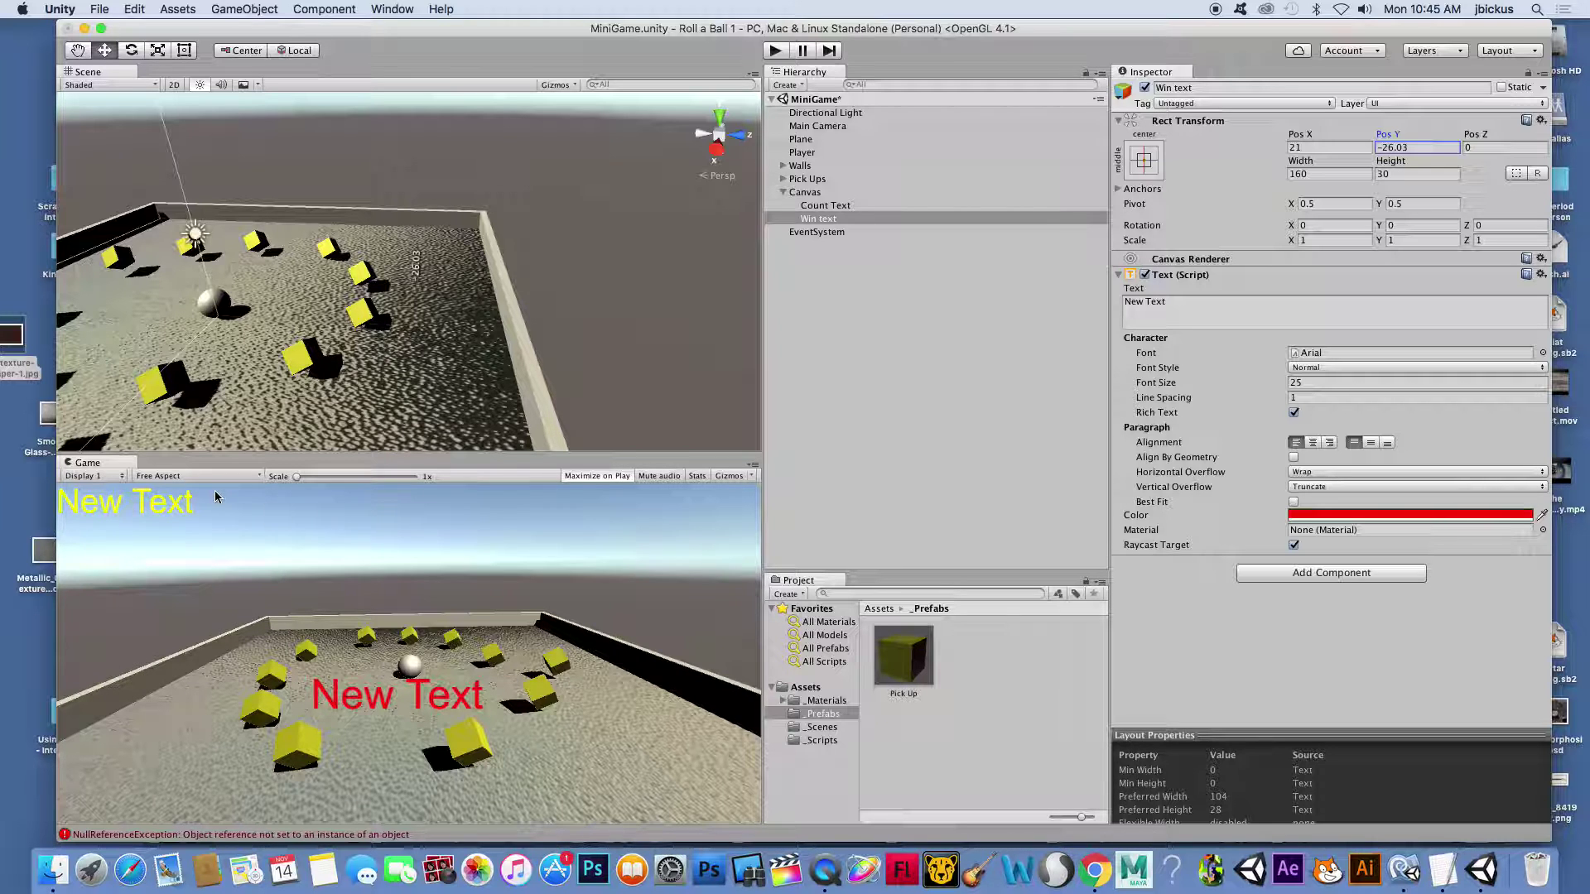
Switch to Chrome and open the Displaying the Score and Text lesson of Unity's Roll-a-ball tutorial at its script listing
click(1095, 870)
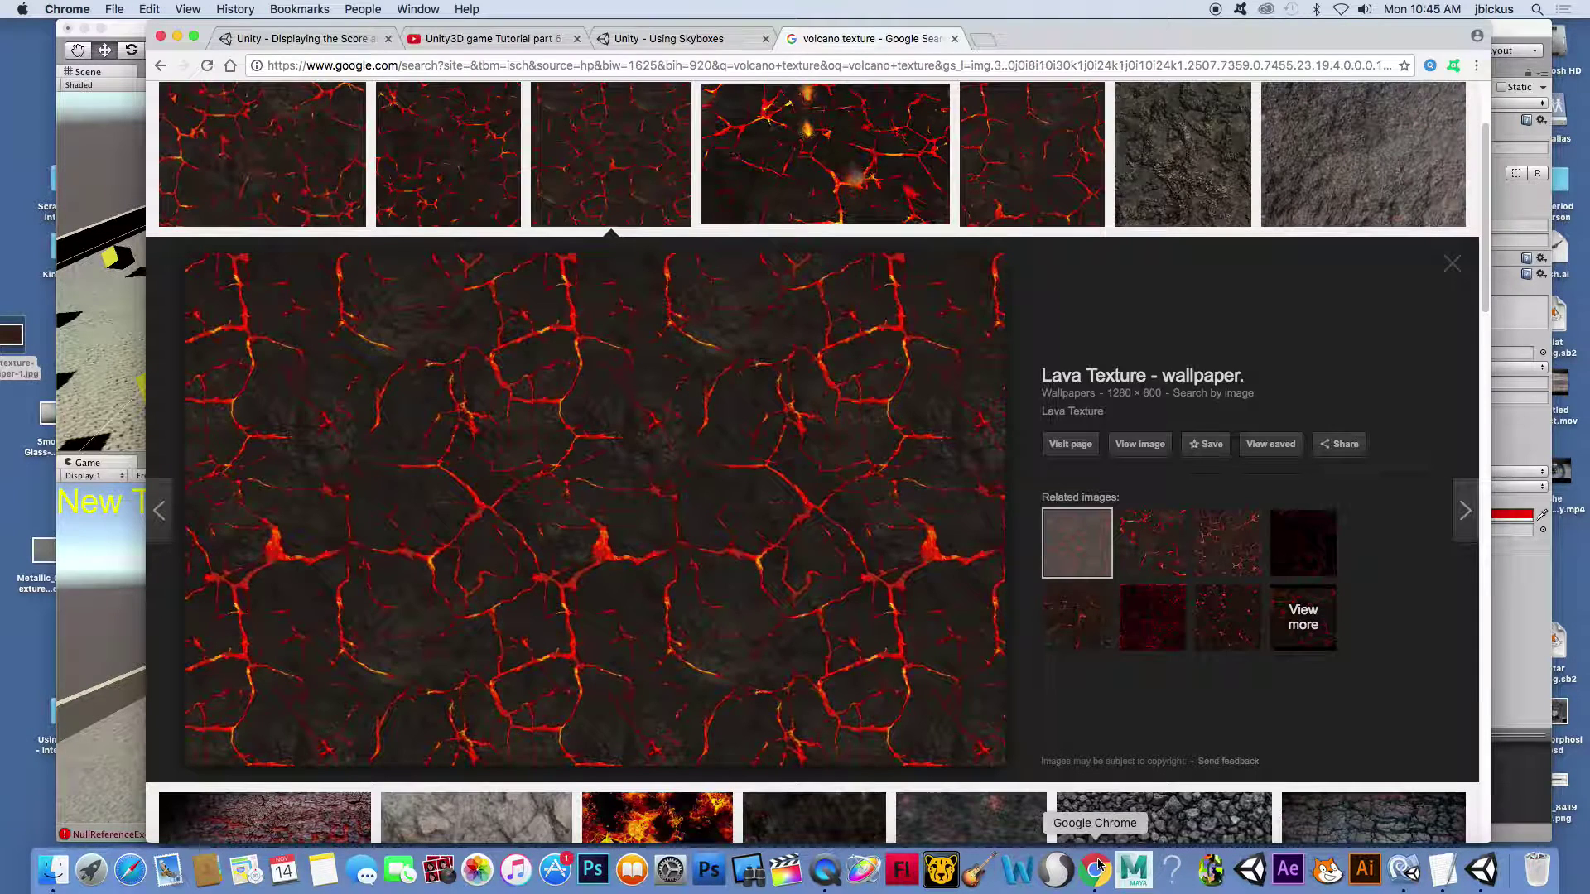
click(344, 37)
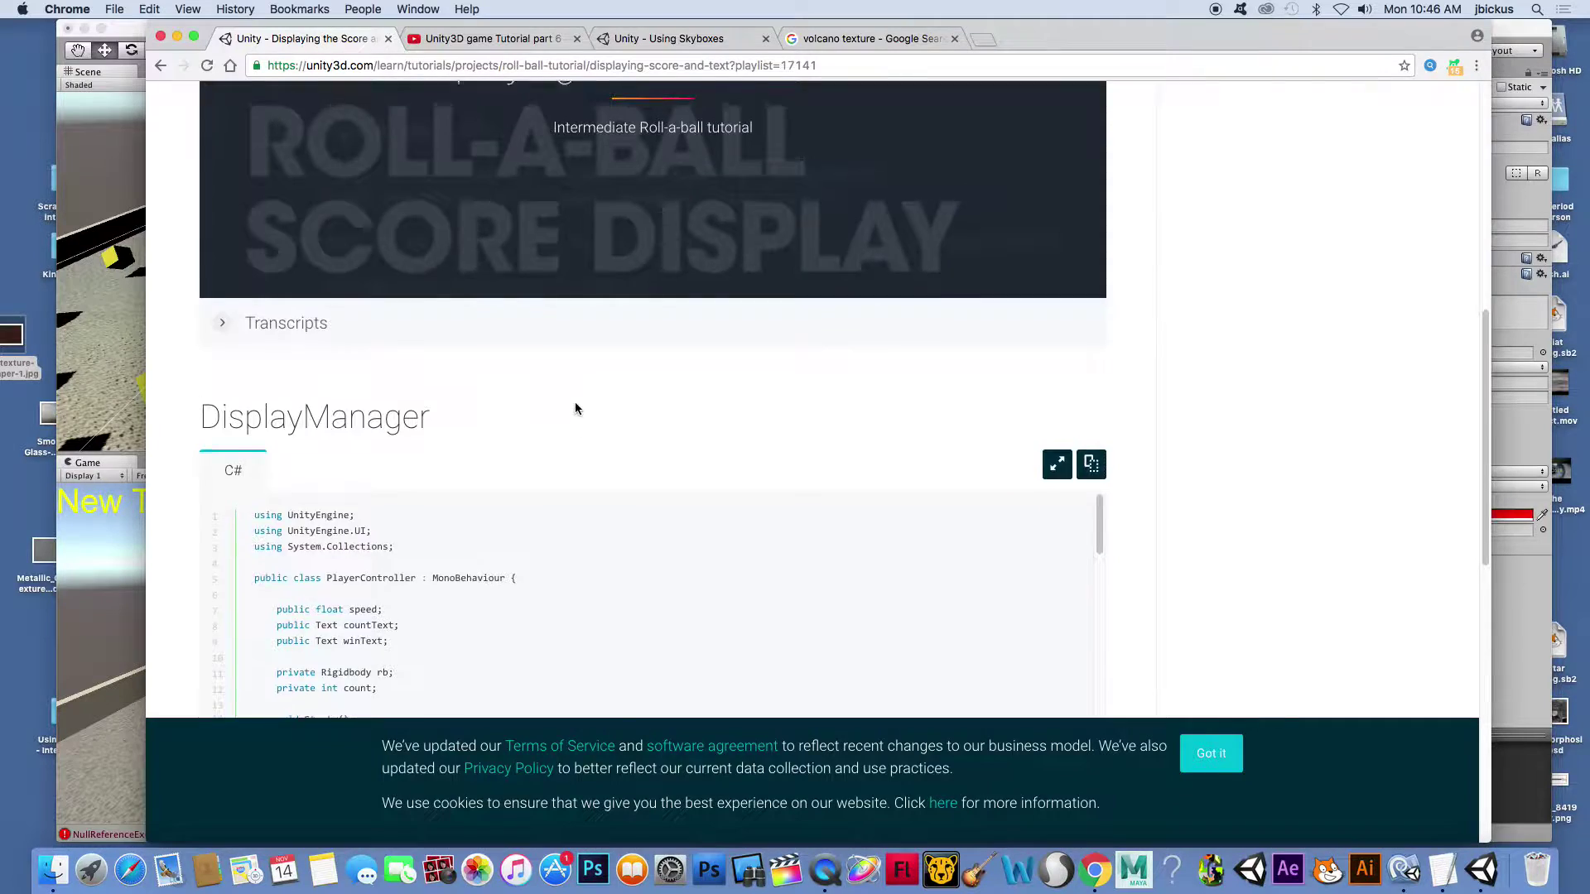
scroll(573, 401, up, 10)
click(396, 236)
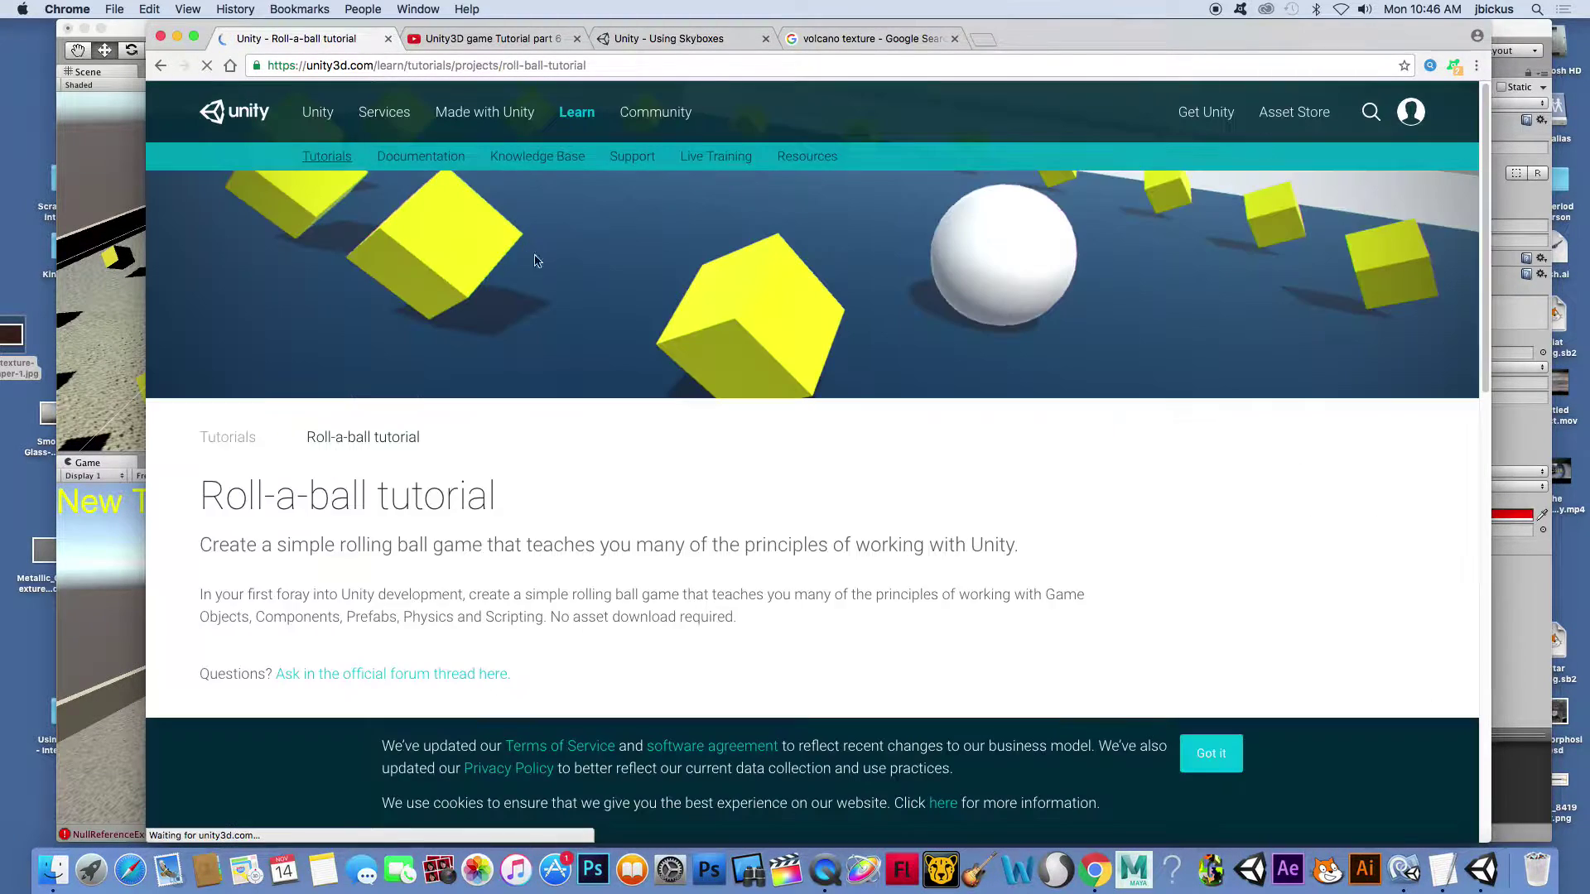
scroll(593, 348, down, 10)
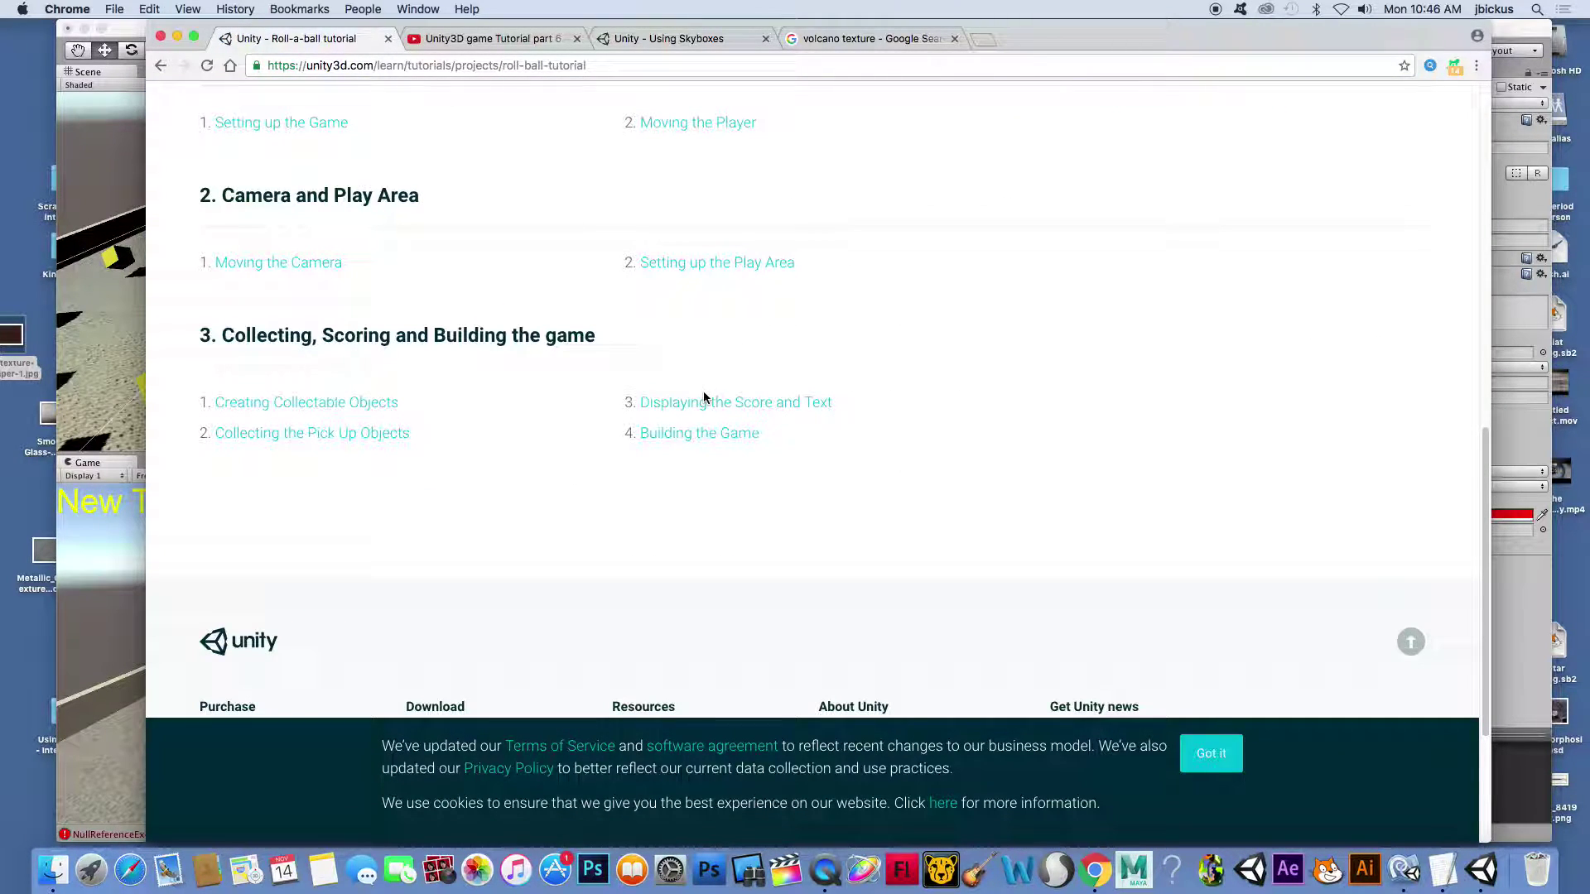
click(703, 406)
scroll(696, 408, down, 10)
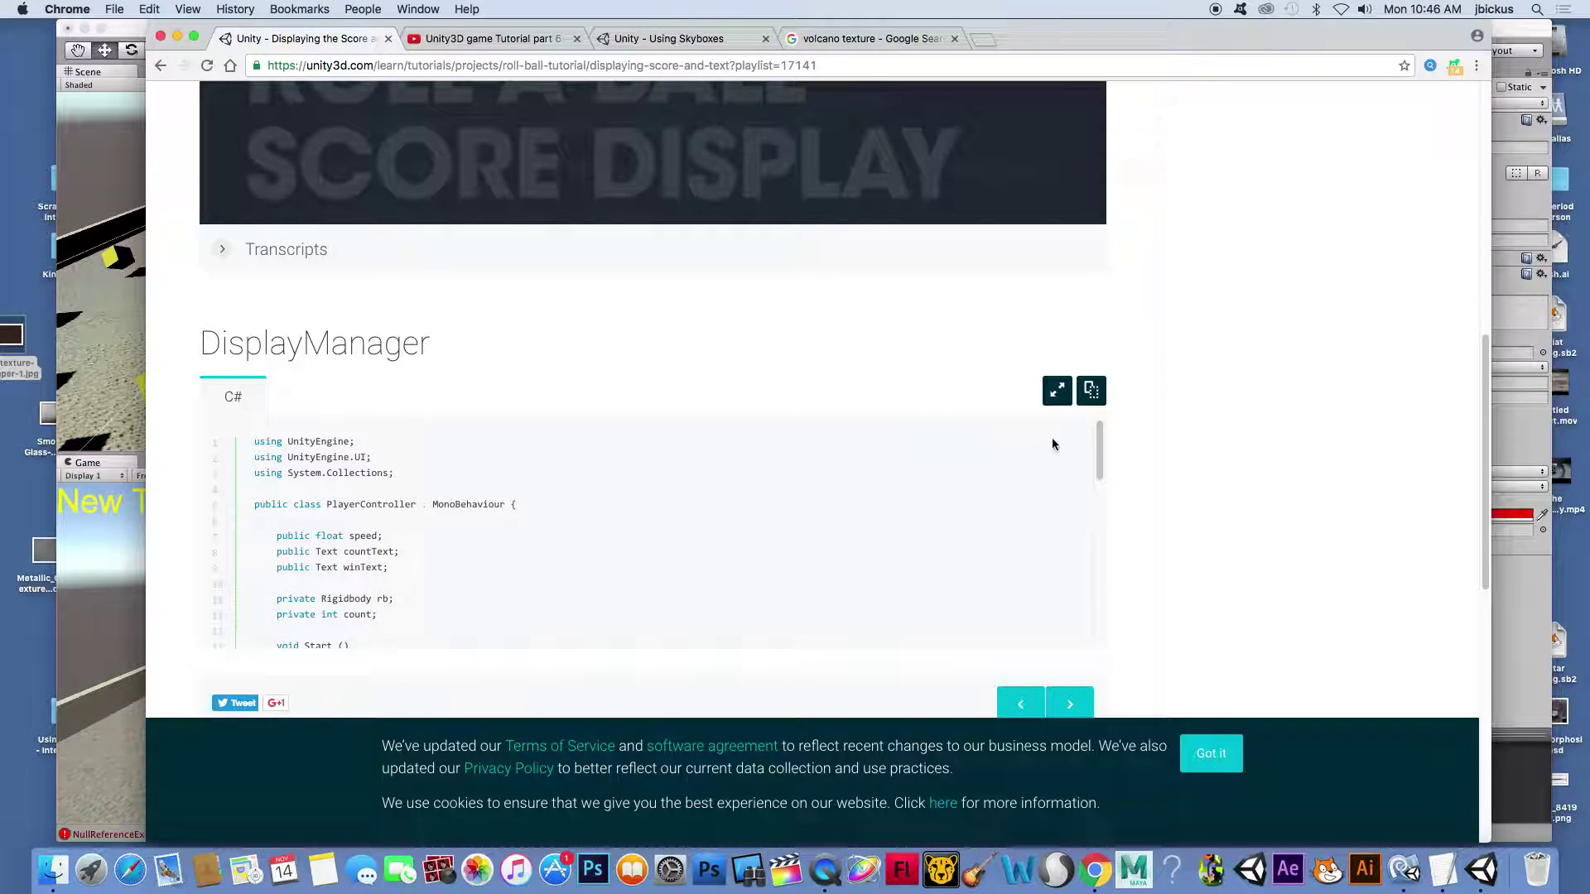
Copy the whole DisplayManager C# script from the lesson and put the browser window away
click(1093, 394)
drag(256, 440, 491, 470)
click(1091, 393)
key(super+m)
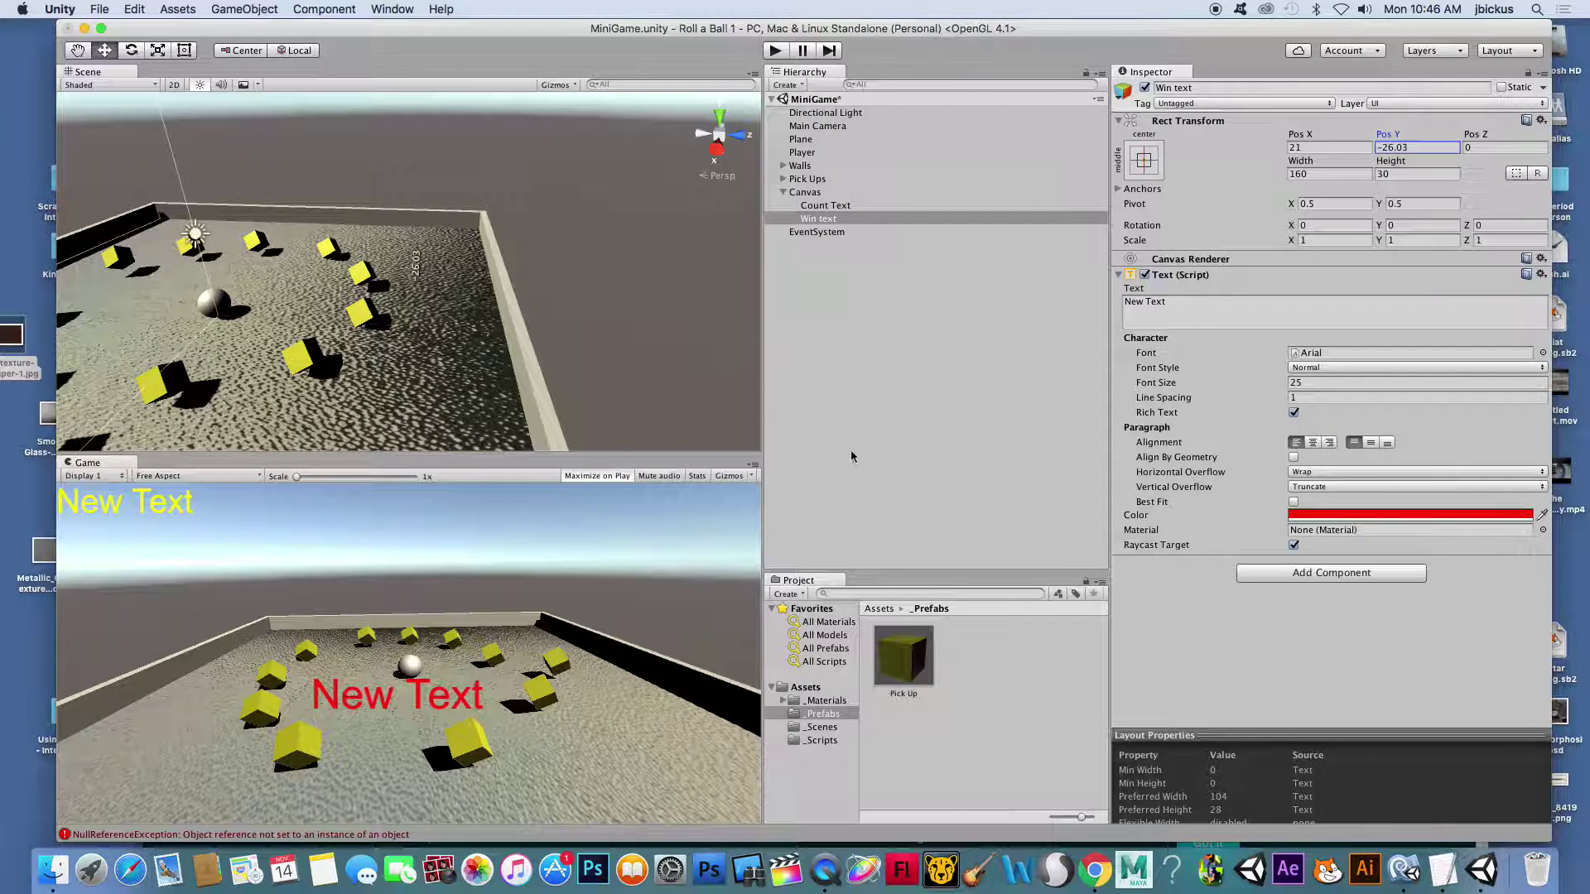
Open the PlayerController script from the _Scripts folder in MonoDevelop and replace all its code with the copied script
click(822, 740)
click(990, 656)
double_click(989, 656)
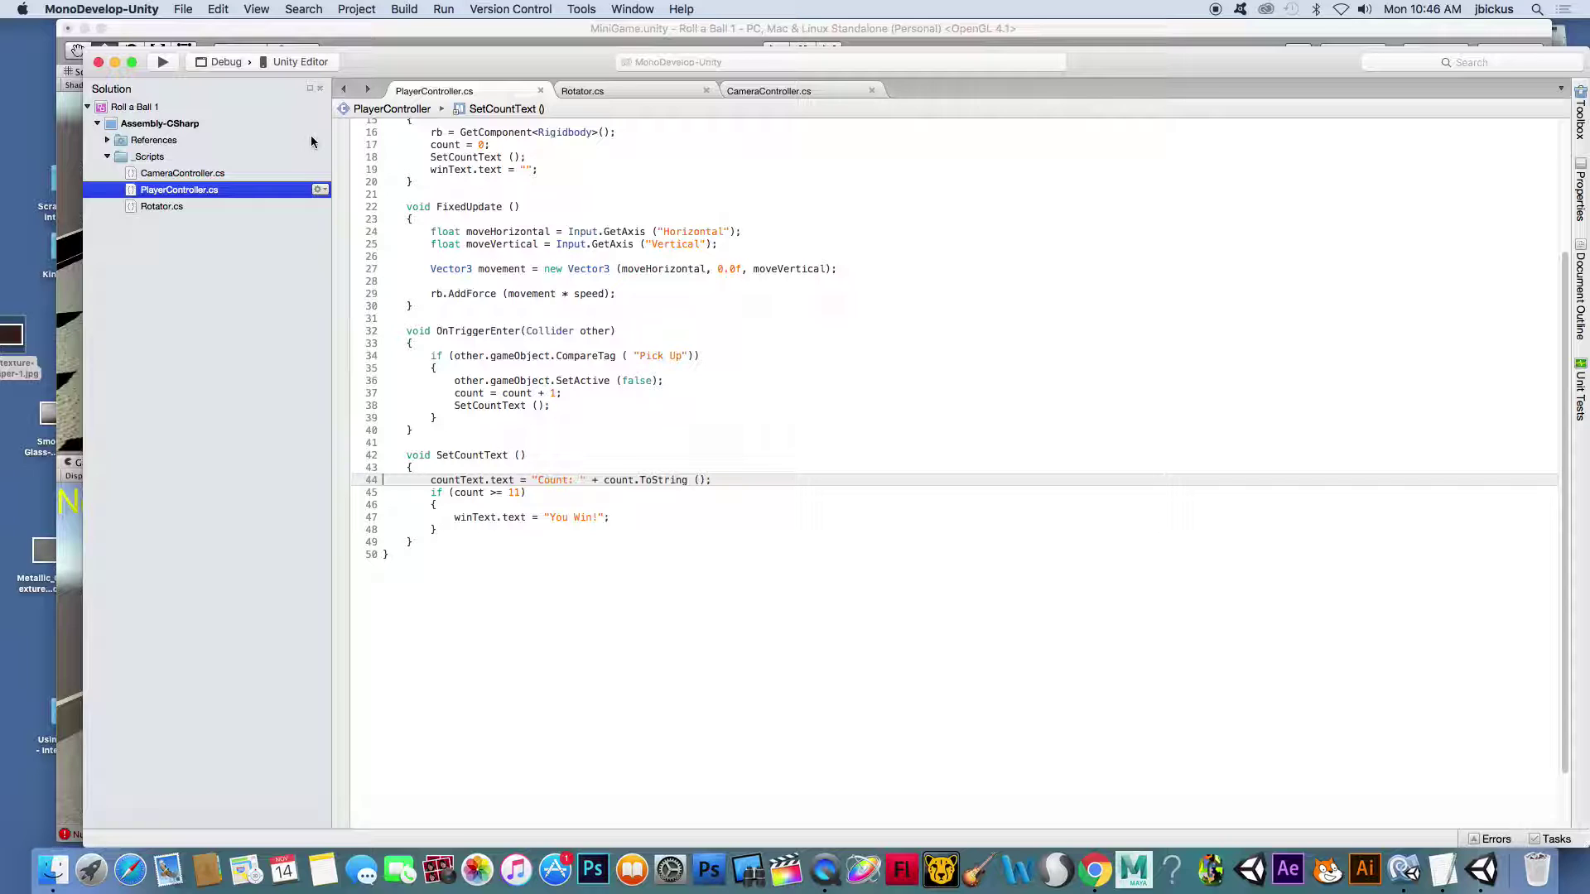
key(super+a)
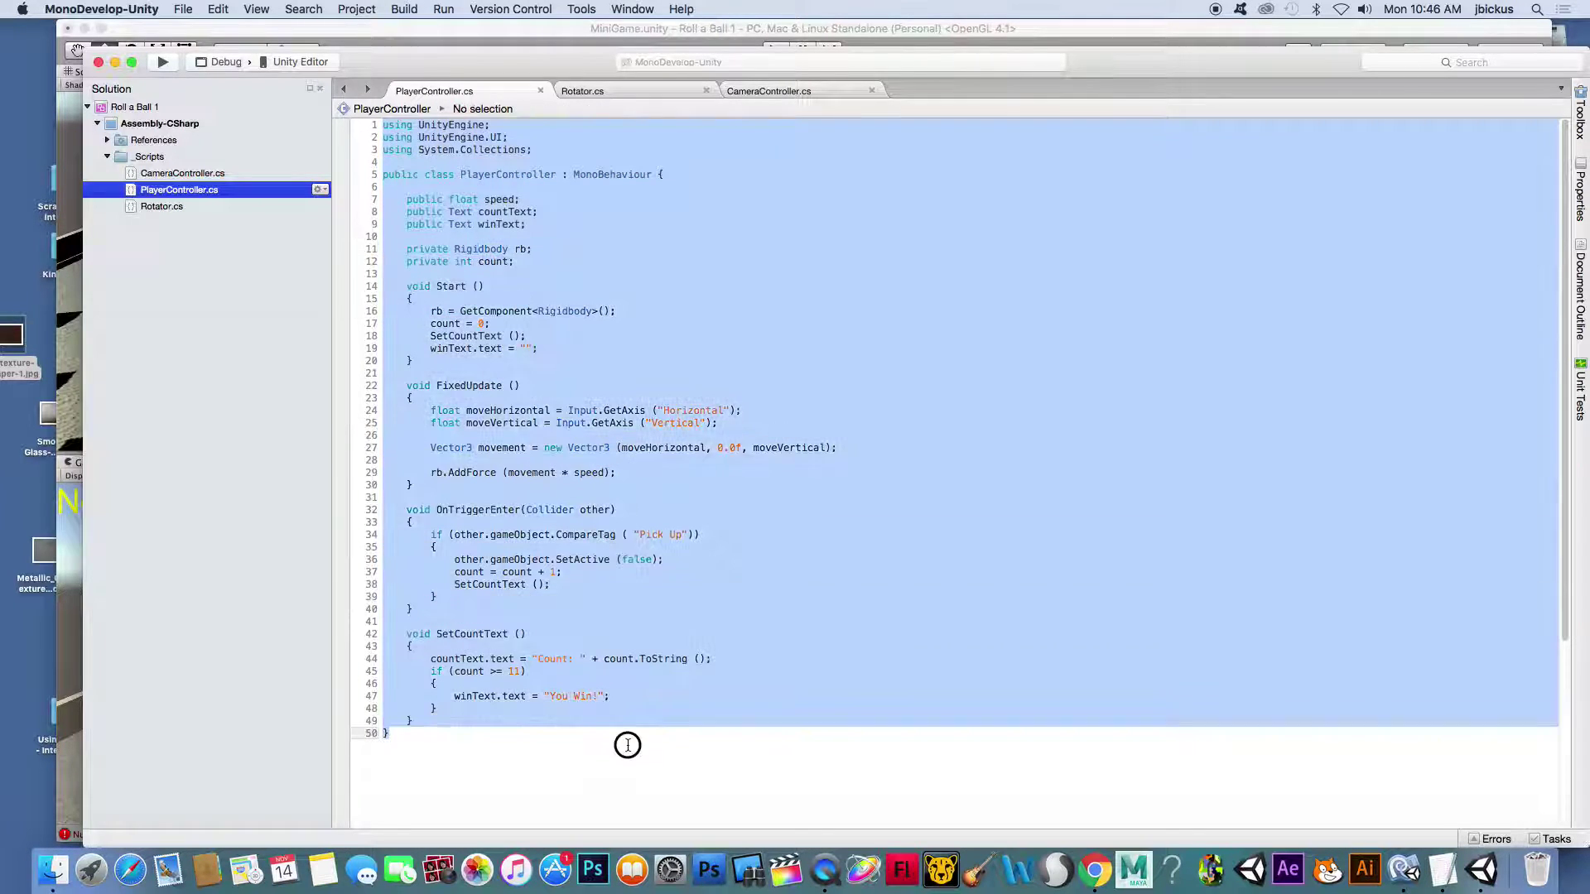
text(using UnityEngine; using UnityEngine.UI; using System.Collections;  public class PlayerController : MonoBehaviour {  	public float speed; 	public Text countText; 	public Text winText;  	private Rigidbody rb; 	private int count;  	void Start () 	{ 		rb = GetComponent<Rigidbody>(); 		count = 0; 		SetCountText (); 		winText.text = ""; 	}  	void FixedUpdate () 	{ 		float moveHorizontal = Input.GetAxis ("Horizontal"); 		float moveVertical = Input.GetAxis ("Vertical");  		Vector3 movement = new Vector3 (moveHorizontal, 0.0f, moveVertical);  		rb.AddForce (movement * speed); 	}  	void OnTriggerEnter(Collider other) 	{ 		if (other.gameObject.CompareTag ( "Pick Up")) 		{ 			other.gameObject.SetActive (false); 			count = count + 1; 			SetCountText (); 		} 	}  	void SetCountText () 	{ 		countText.text = "Count: " + count.ToString (); 		if (count >= 12) 		{ 			winText.text = "You Win!"; 		} 	} })
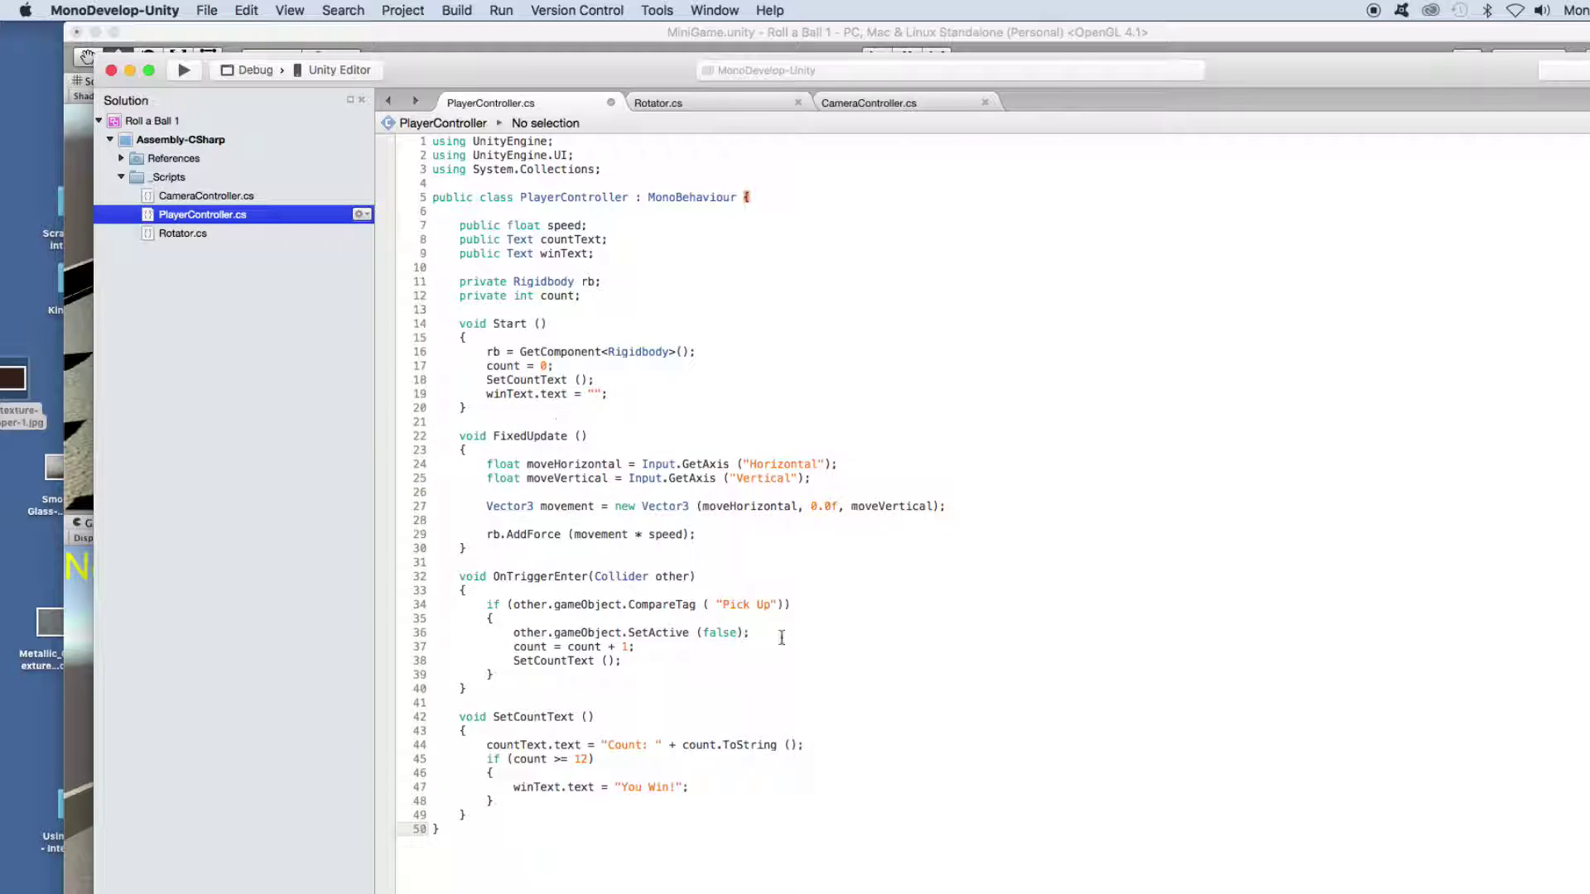
Change the win condition in SetCountText to count >= 11, leaving the "You Win!" message as it is
click(553, 379)
click(524, 402)
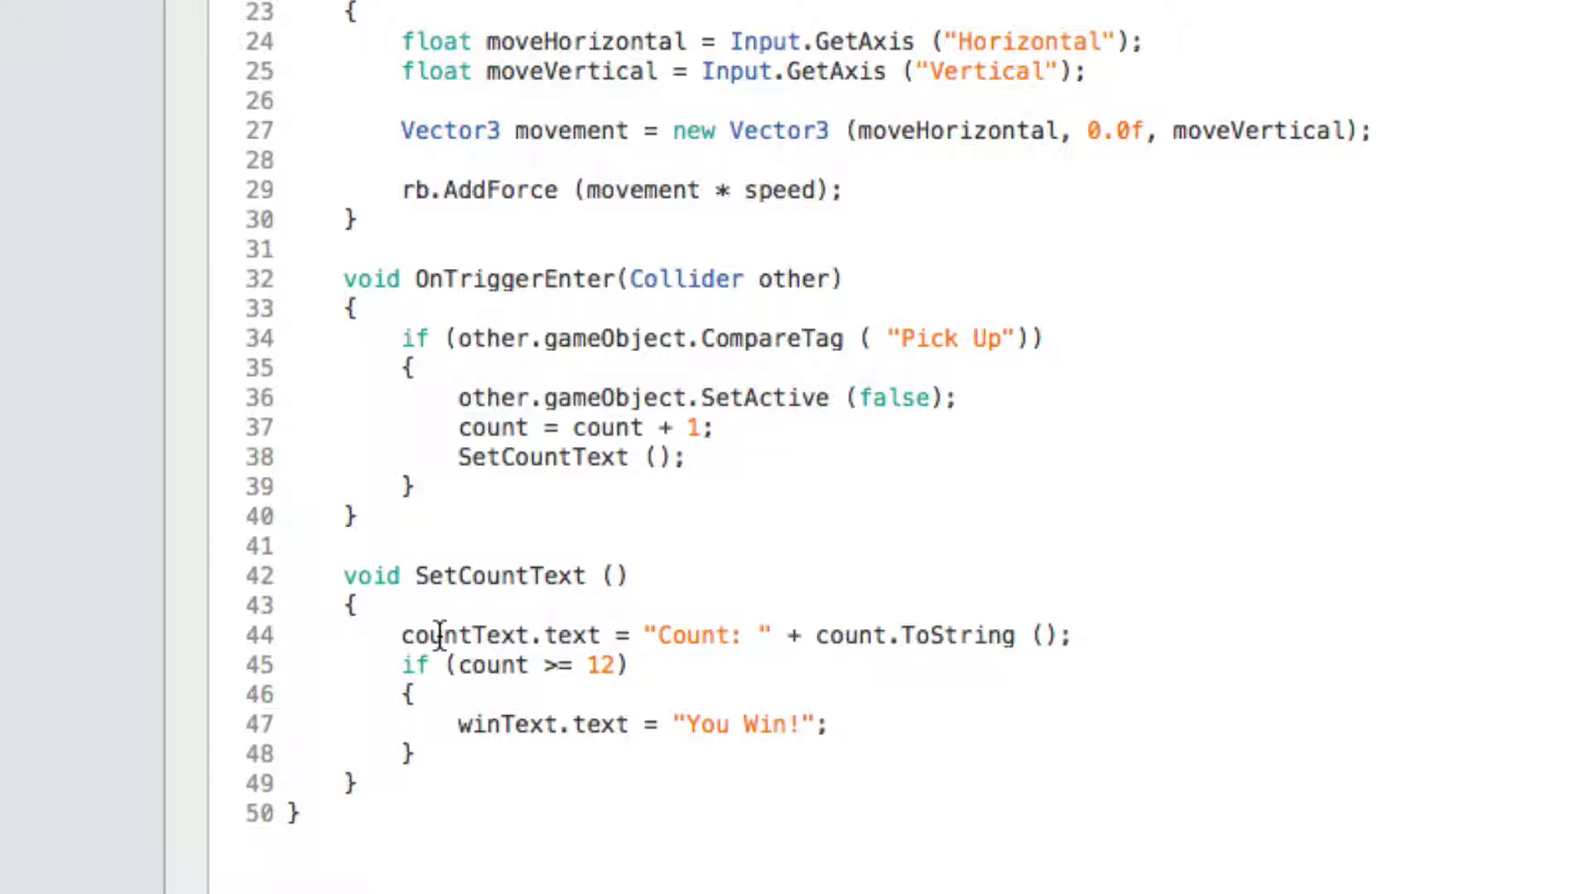
click(750, 635)
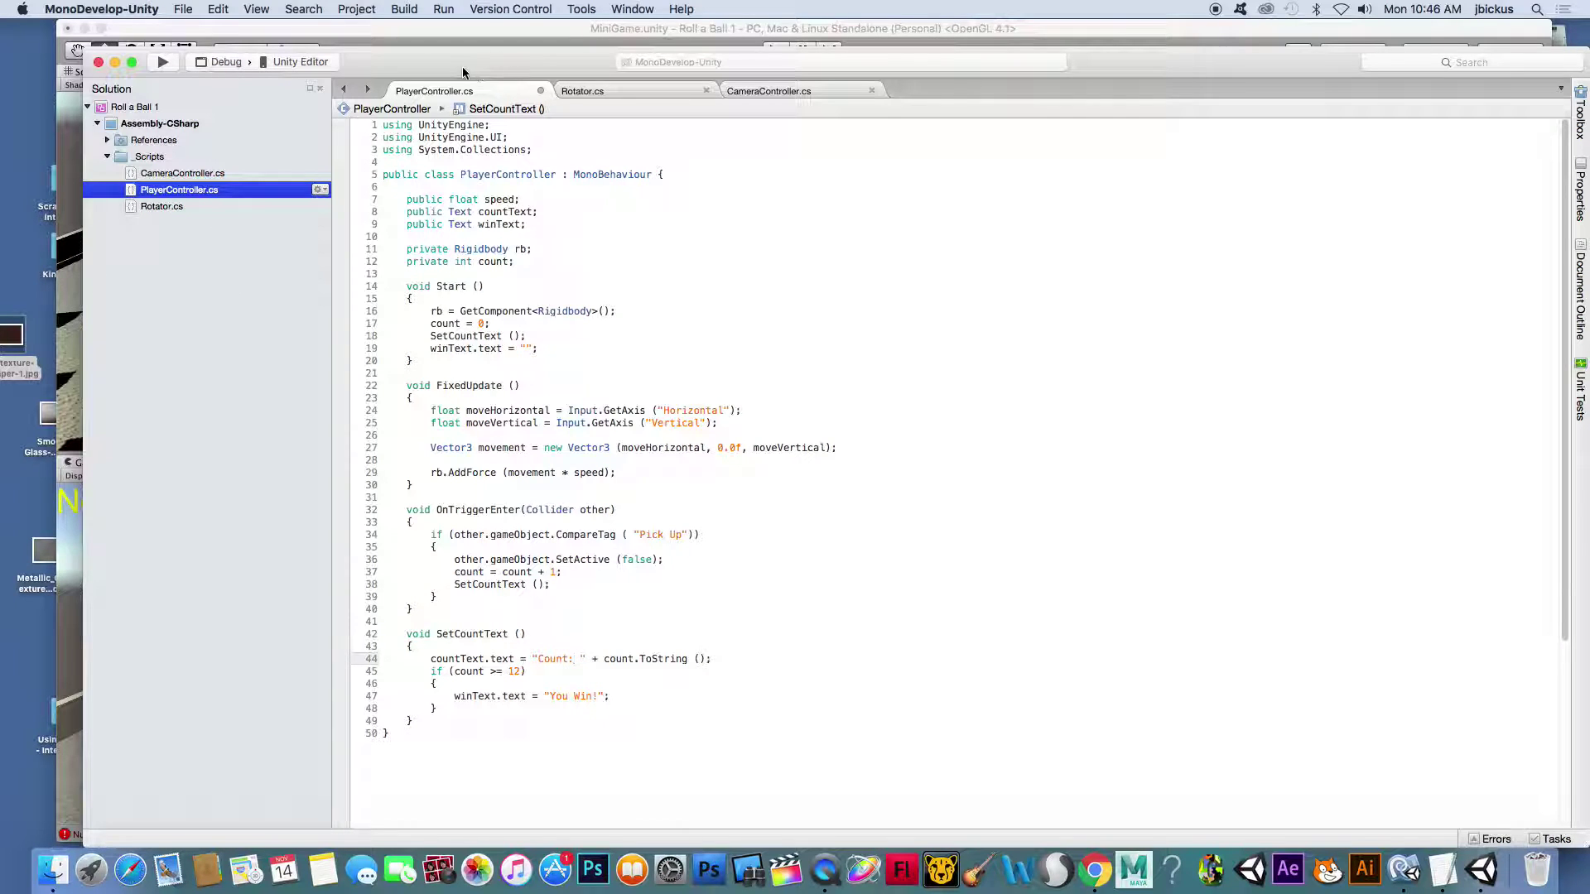
drag(462, 72, 873, 45)
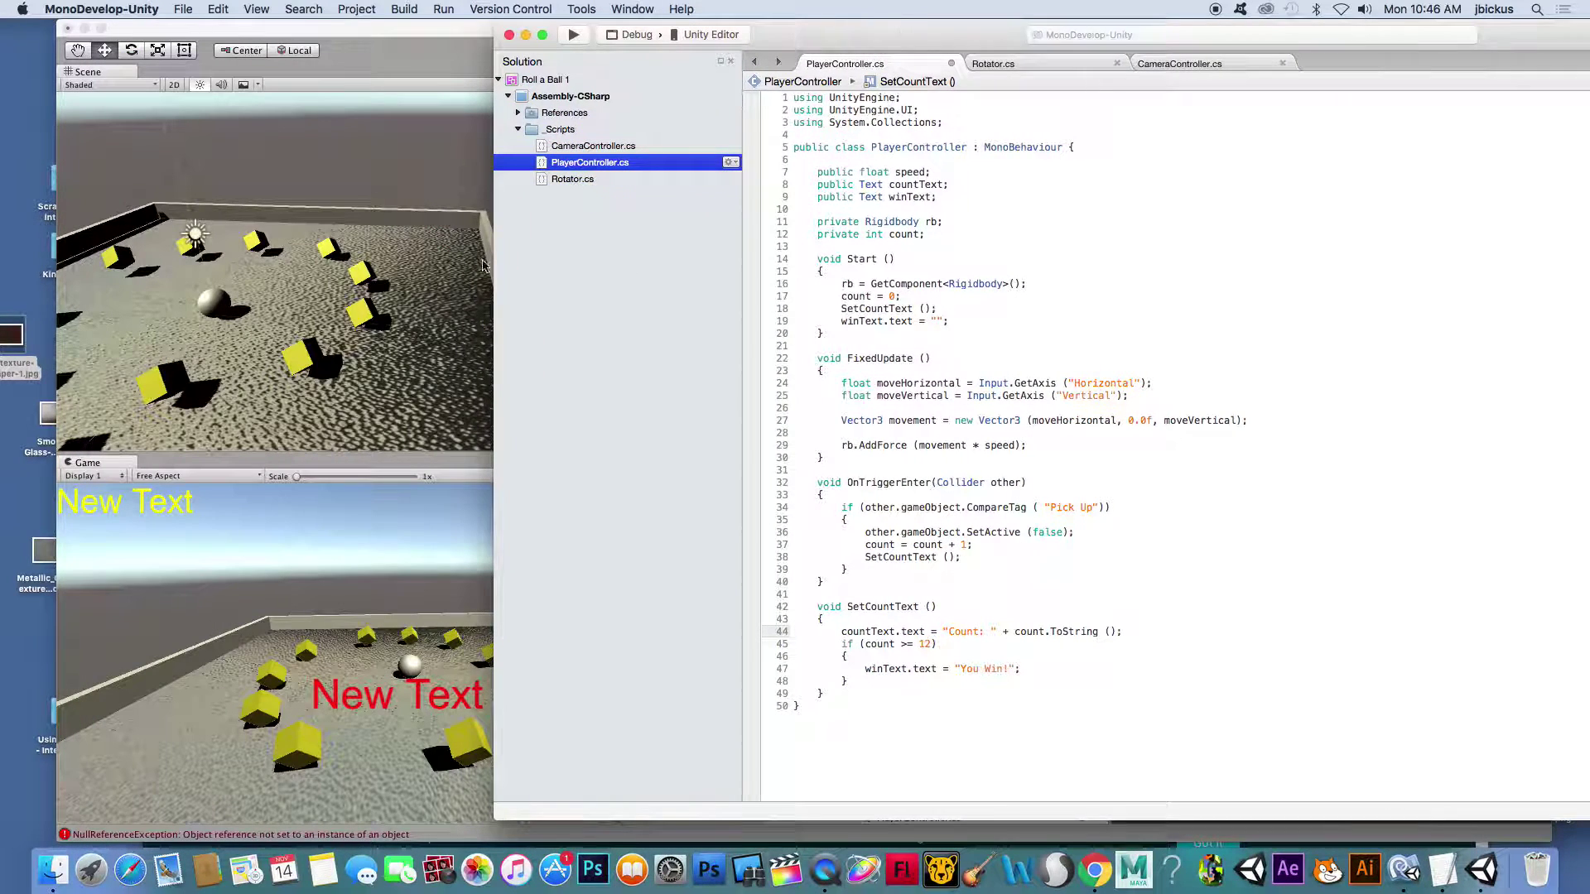
click(928, 644)
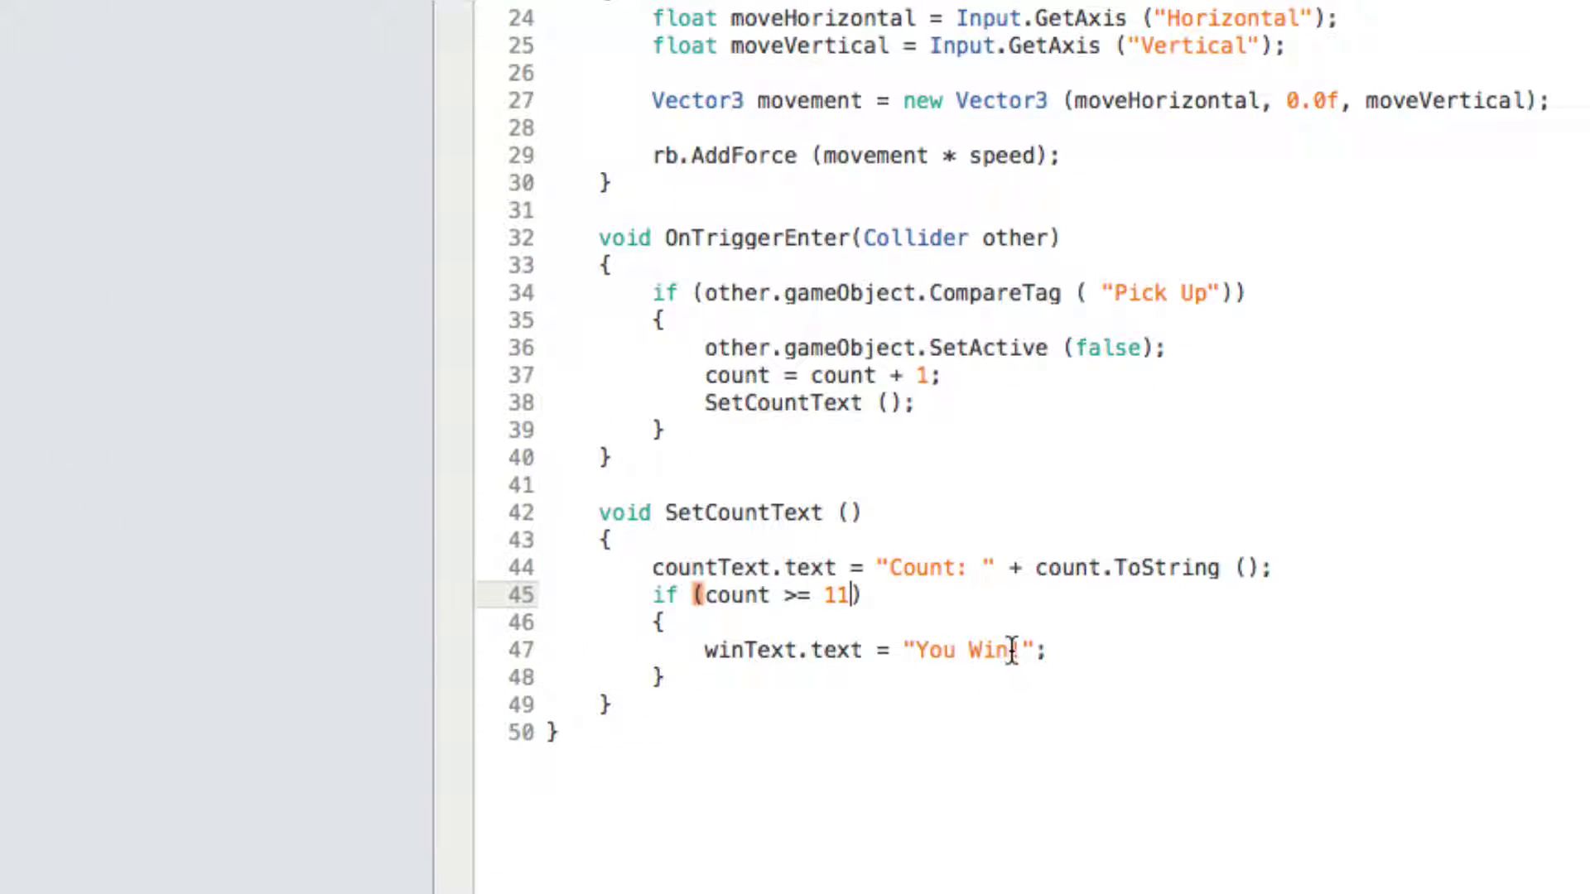
drag(1010, 650, 926, 643)
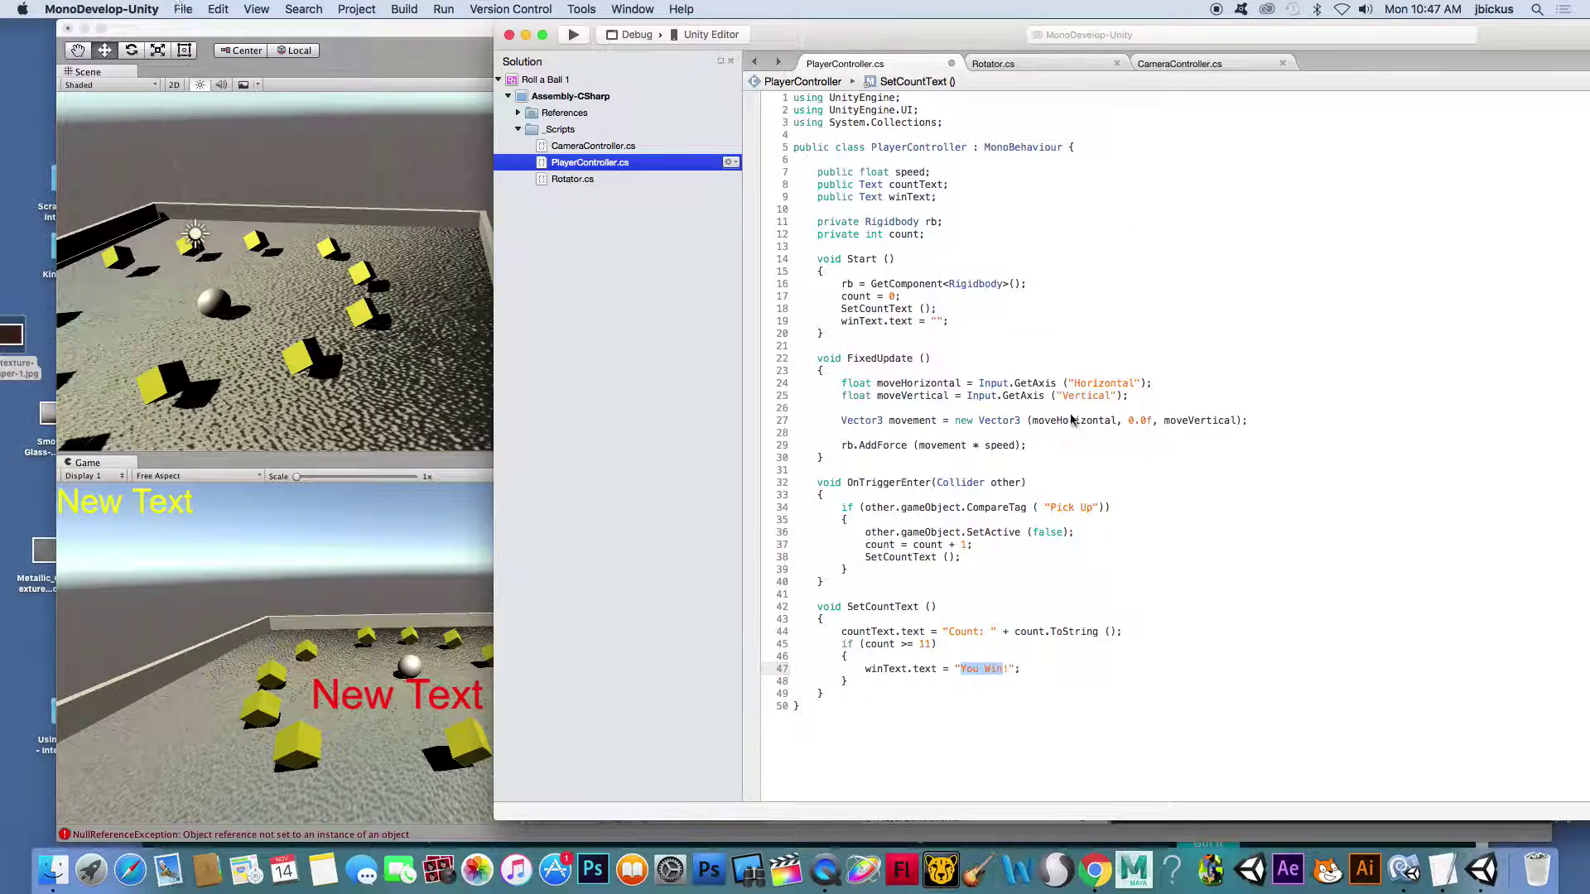
Return to Unity, run the game briefly to check the on-screen texts, and stop it
drag(401, 27, 366, 25)
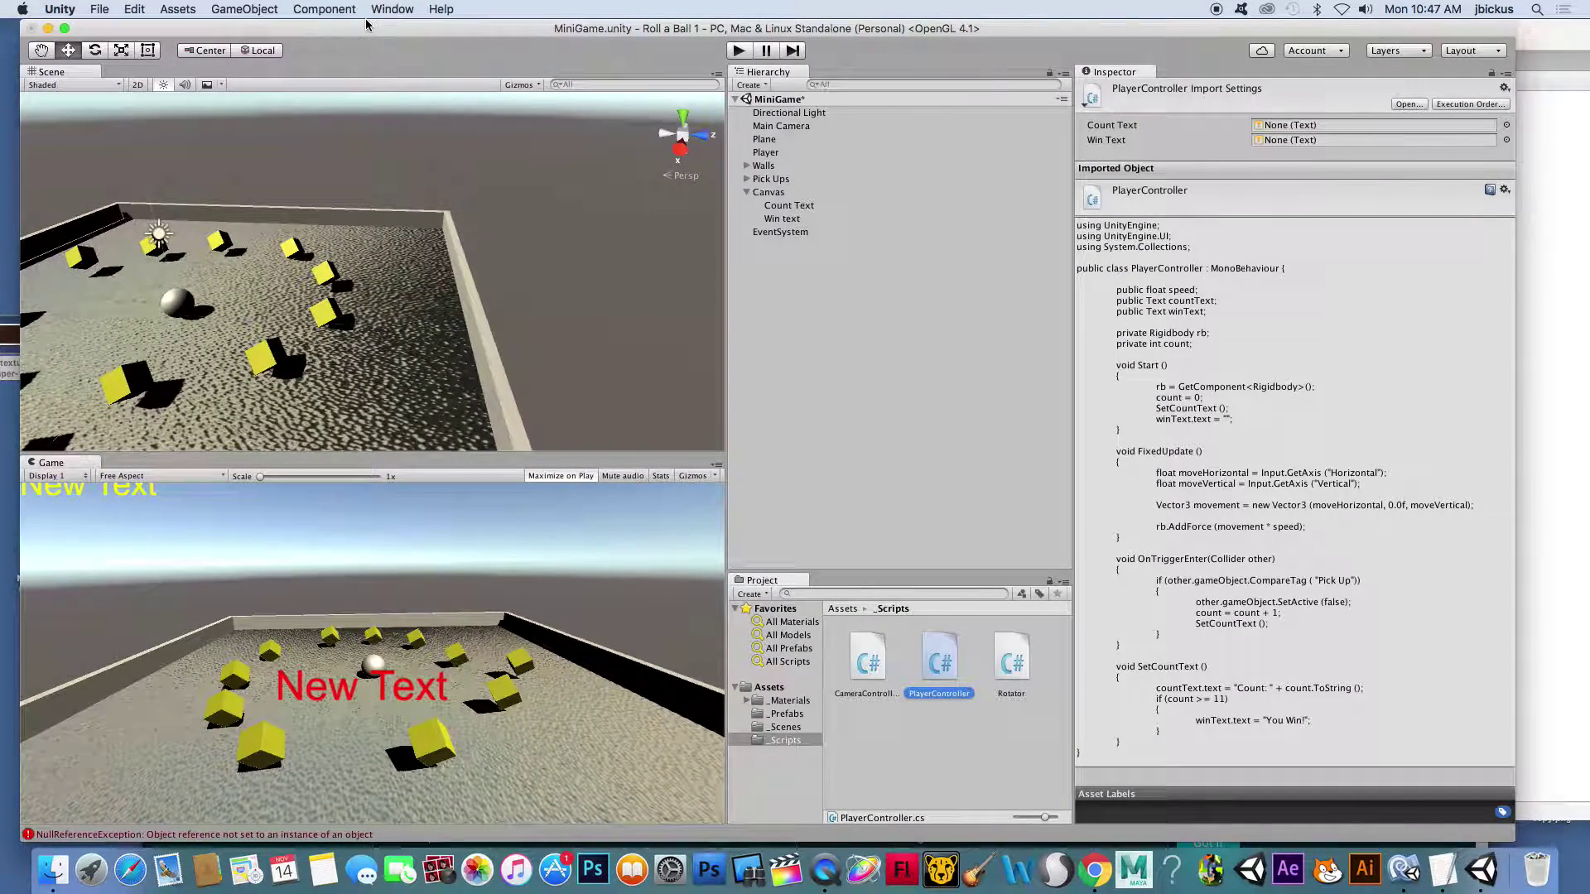
click(738, 51)
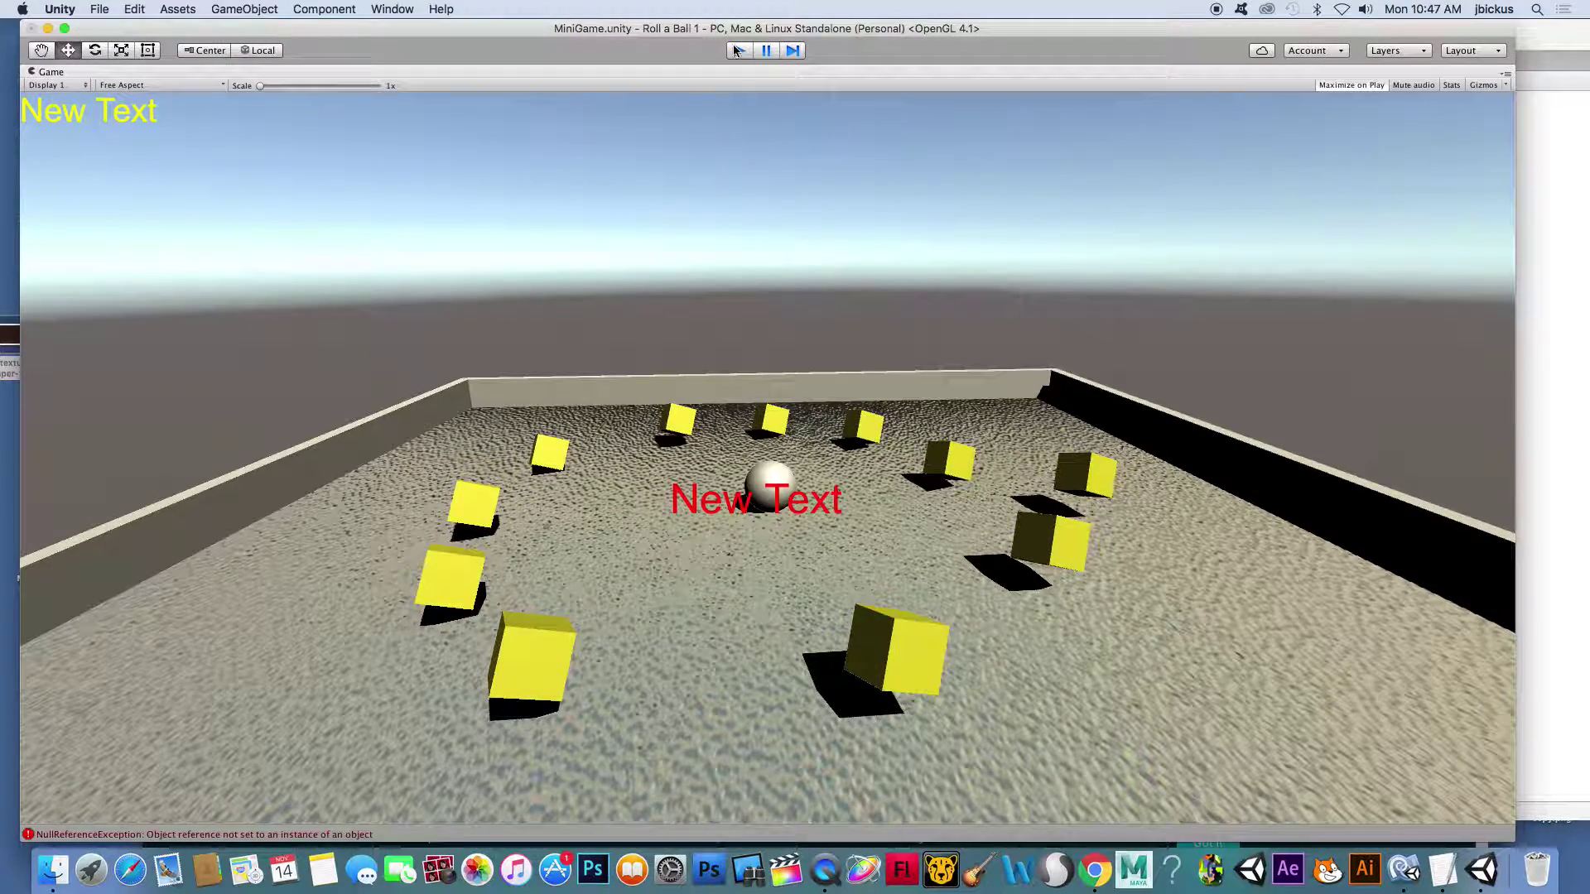
click(738, 51)
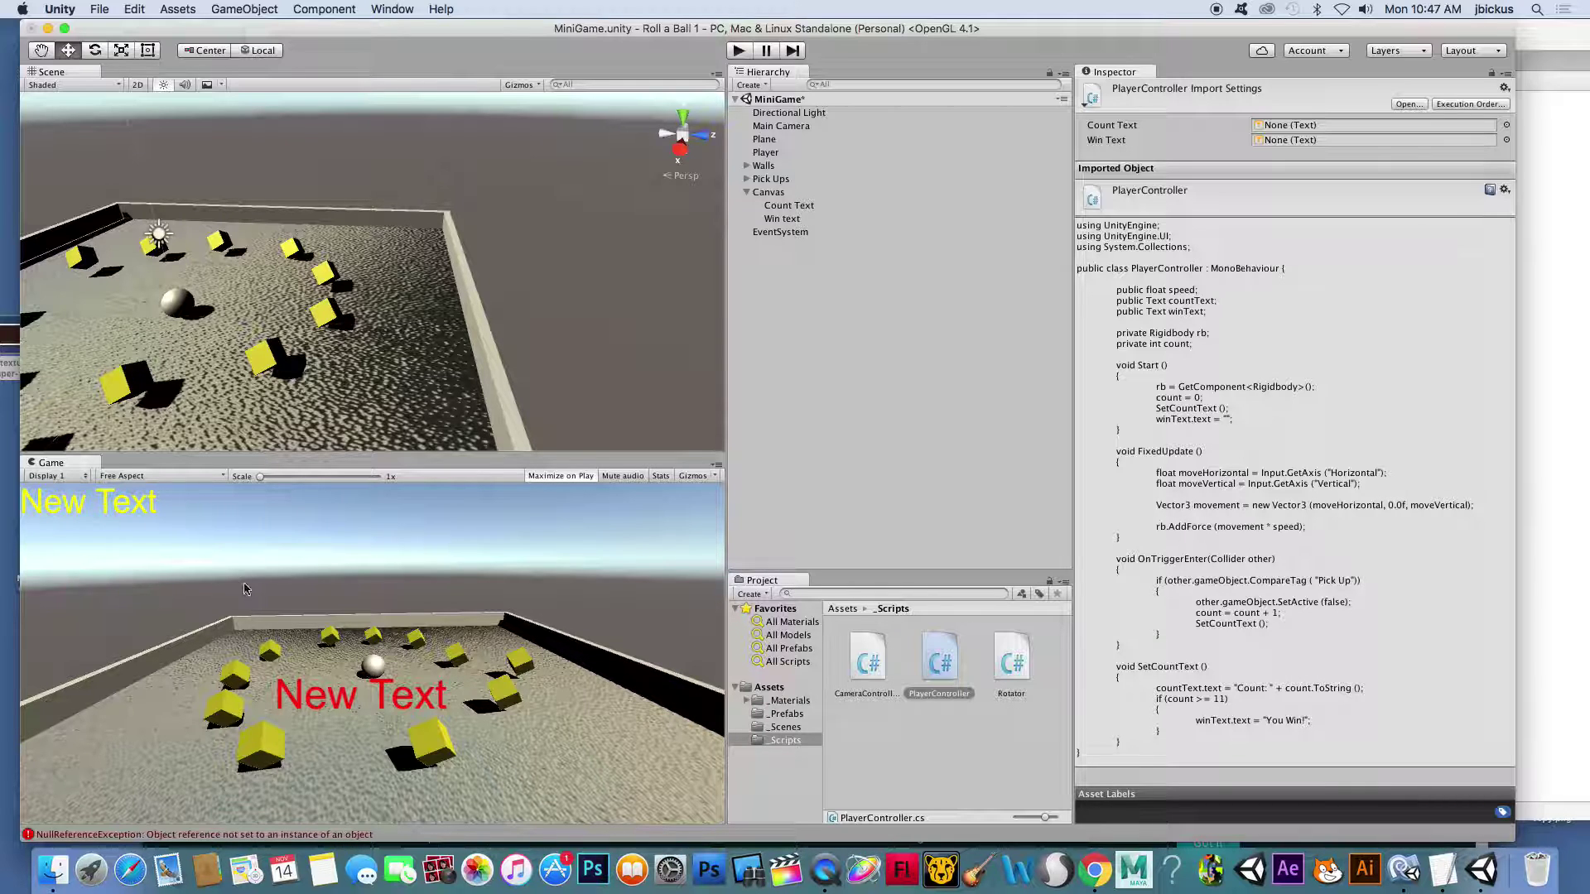
Assign the Count Text and Win text objects to the matching text references of the Player's Player Controller script
click(766, 153)
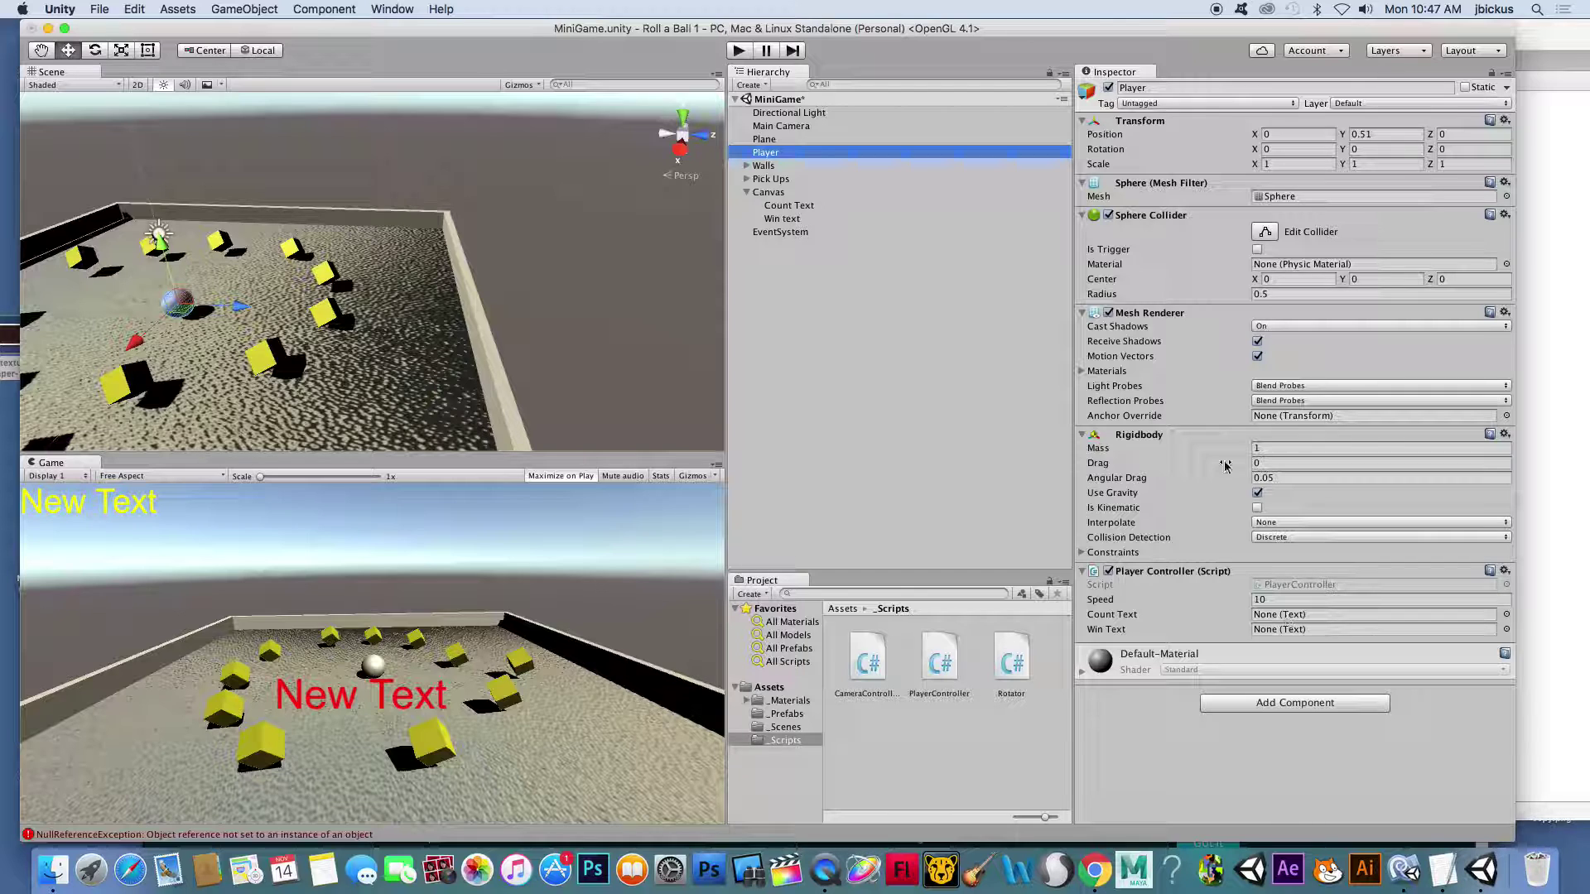
drag(789, 205, 1288, 621)
click(795, 218)
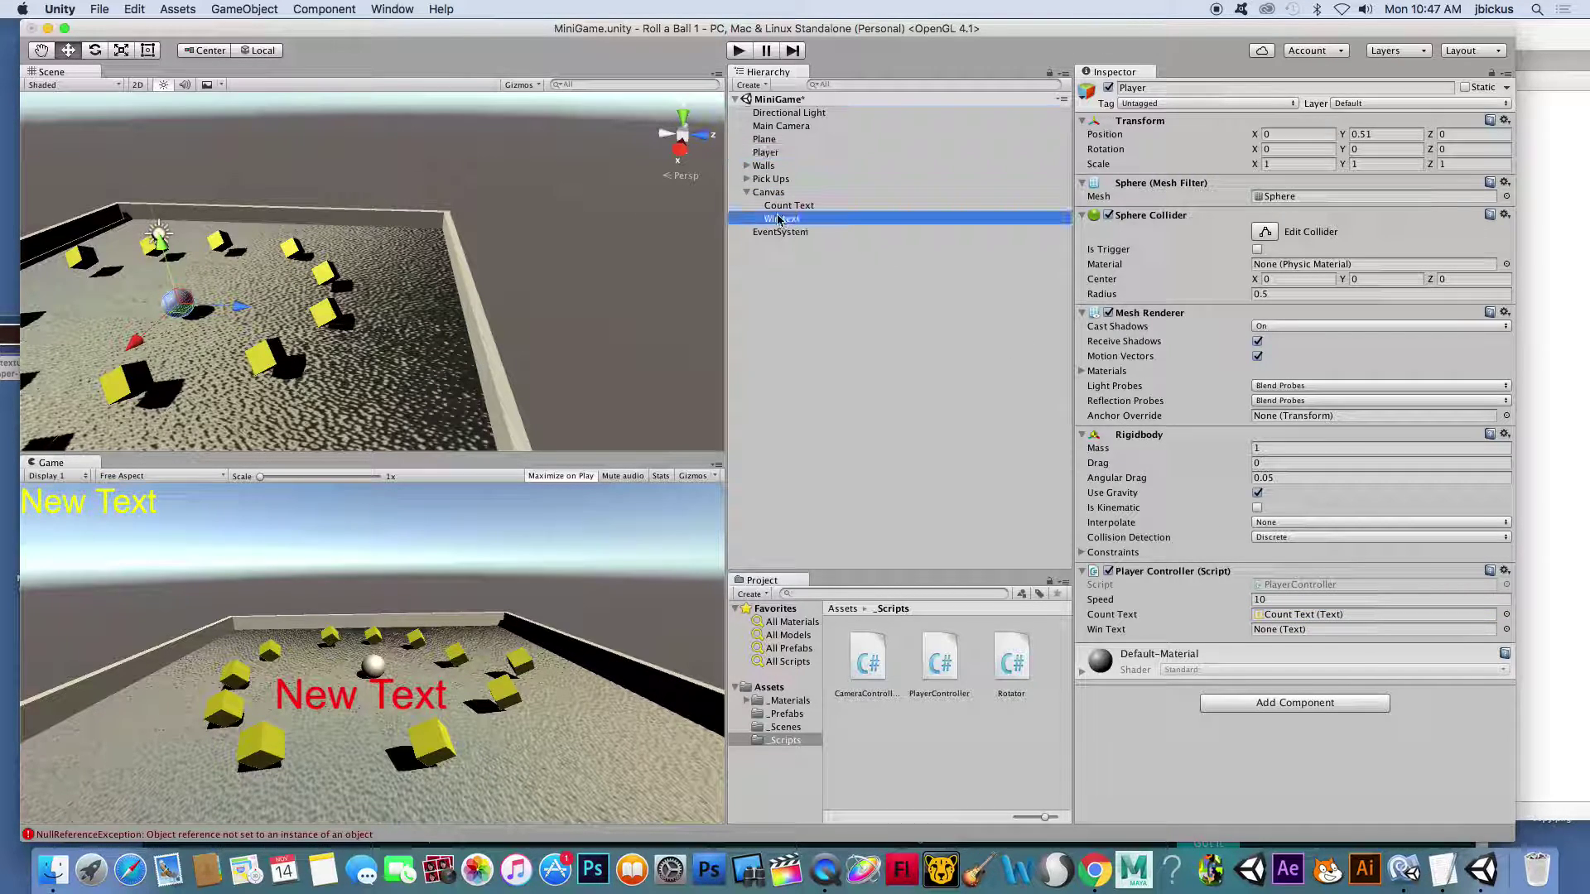
click(777, 155)
drag(782, 218, 1286, 636)
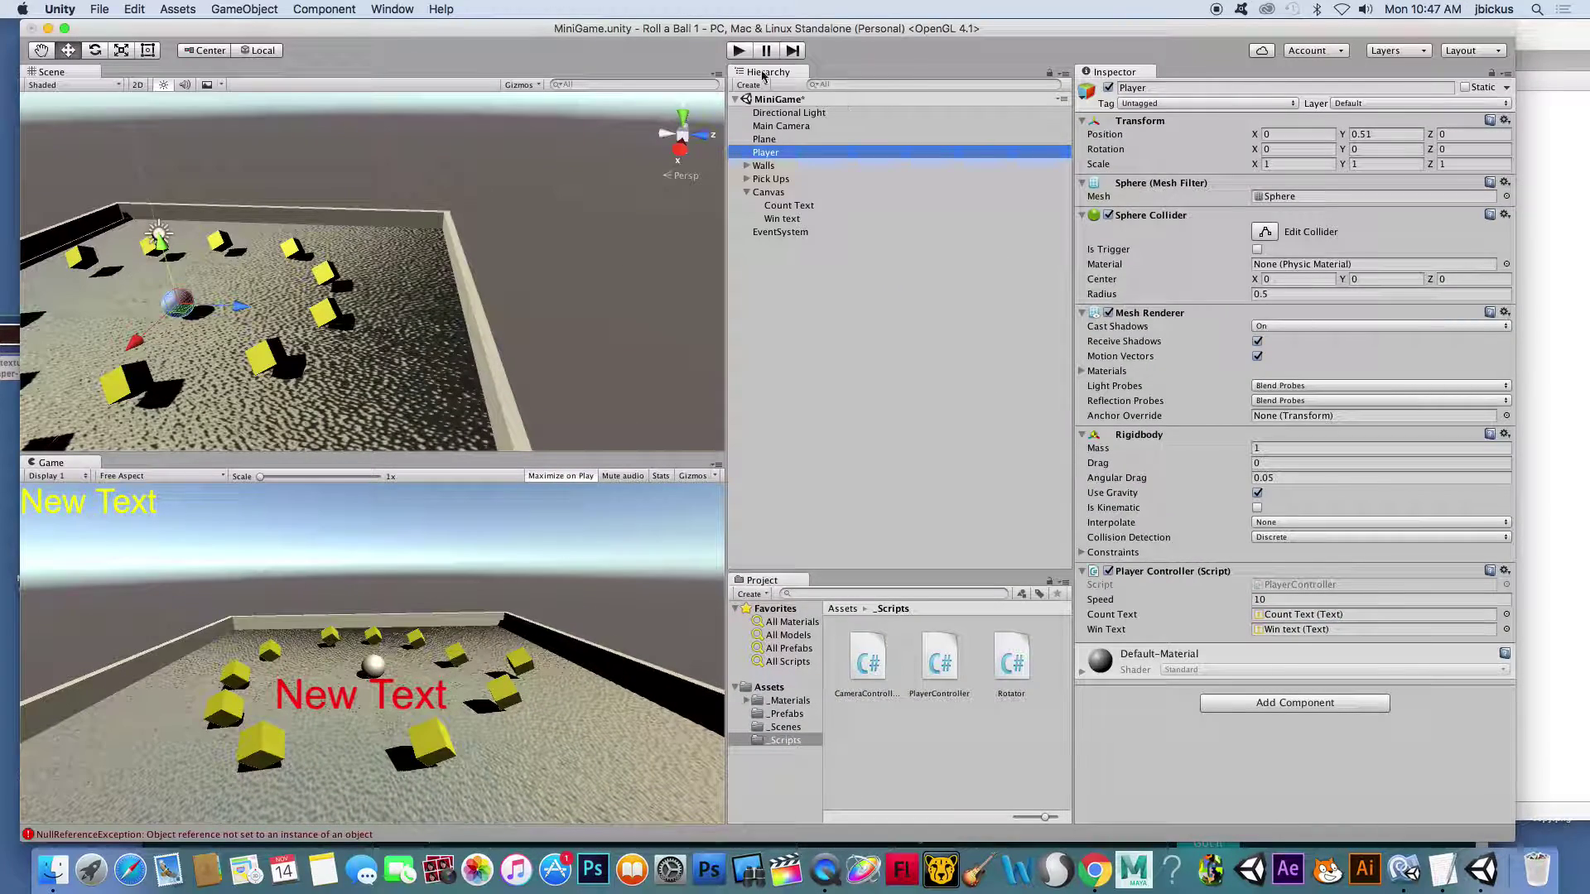
Play-test the game by rolling the ball into pick-ups to check the count display, and stop it
click(742, 53)
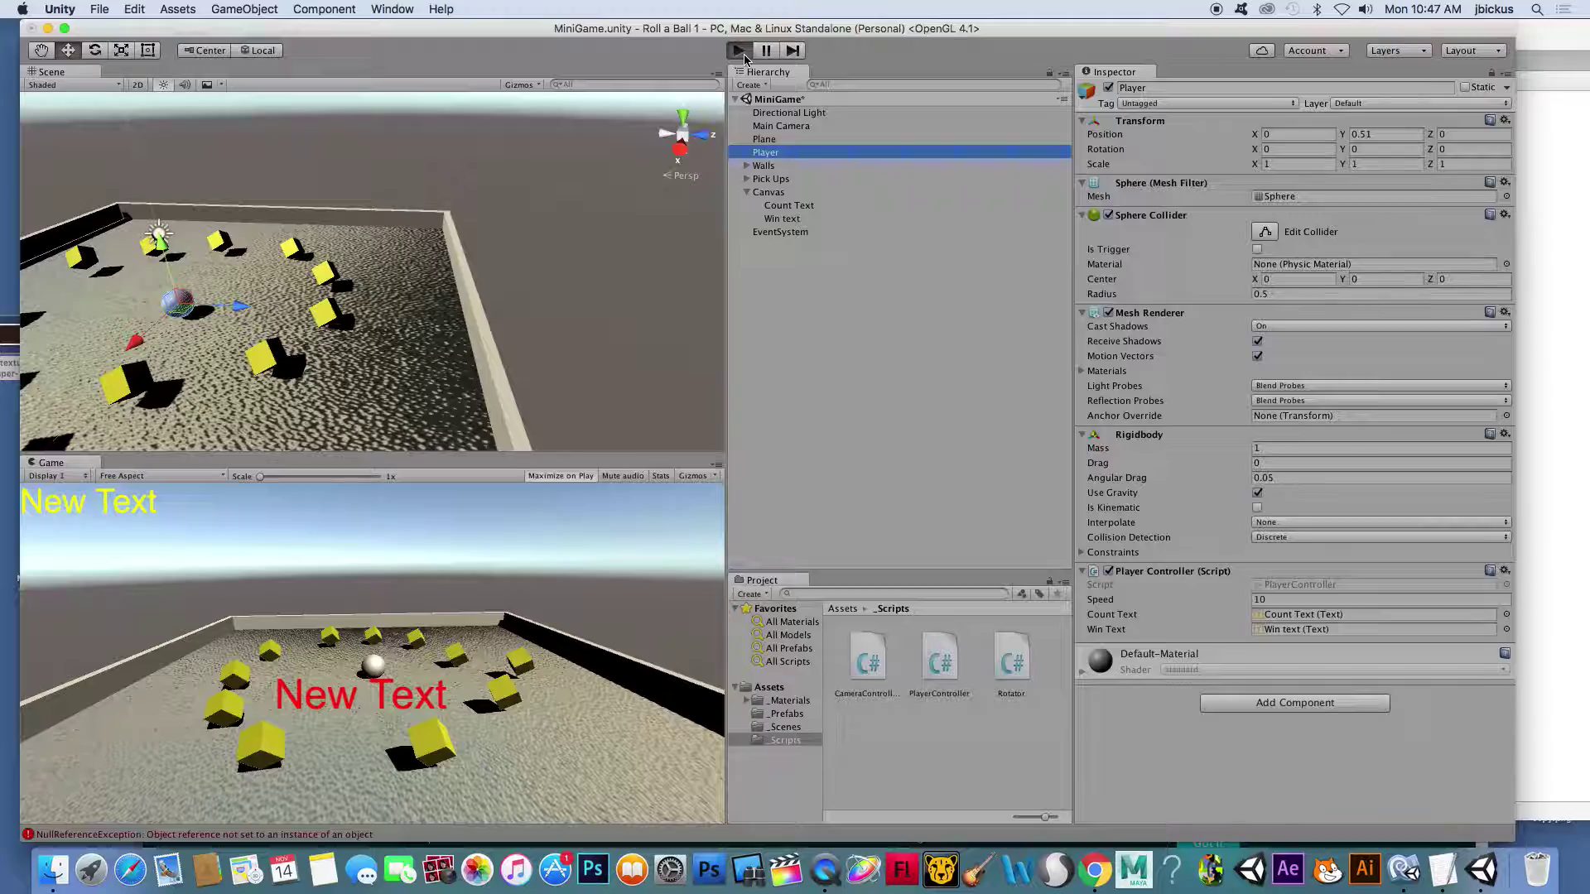
key(Up)
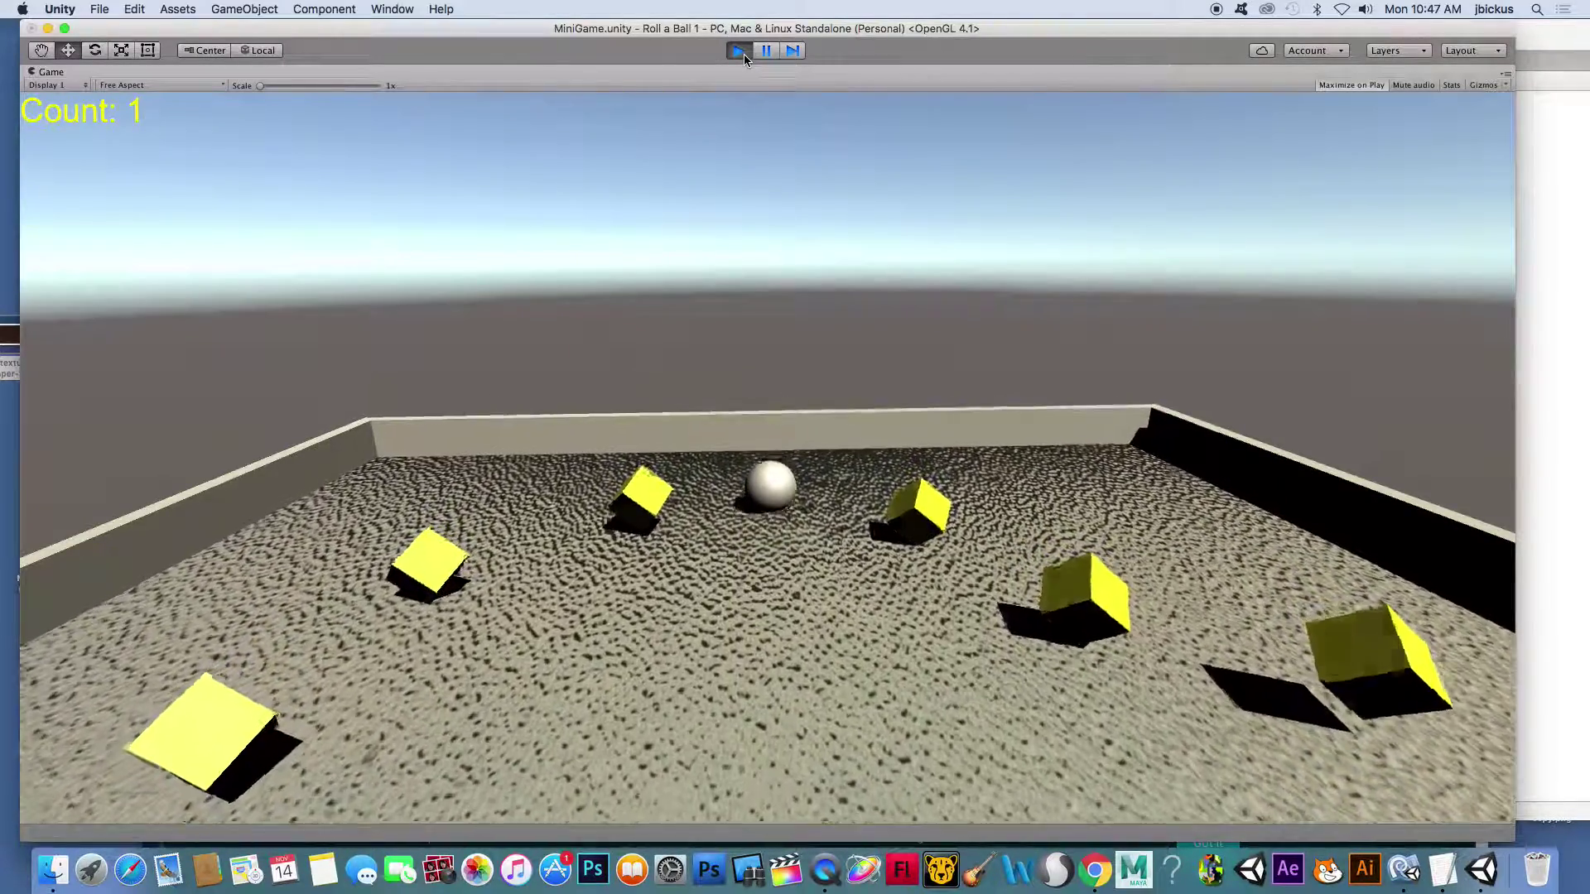
key(Down)
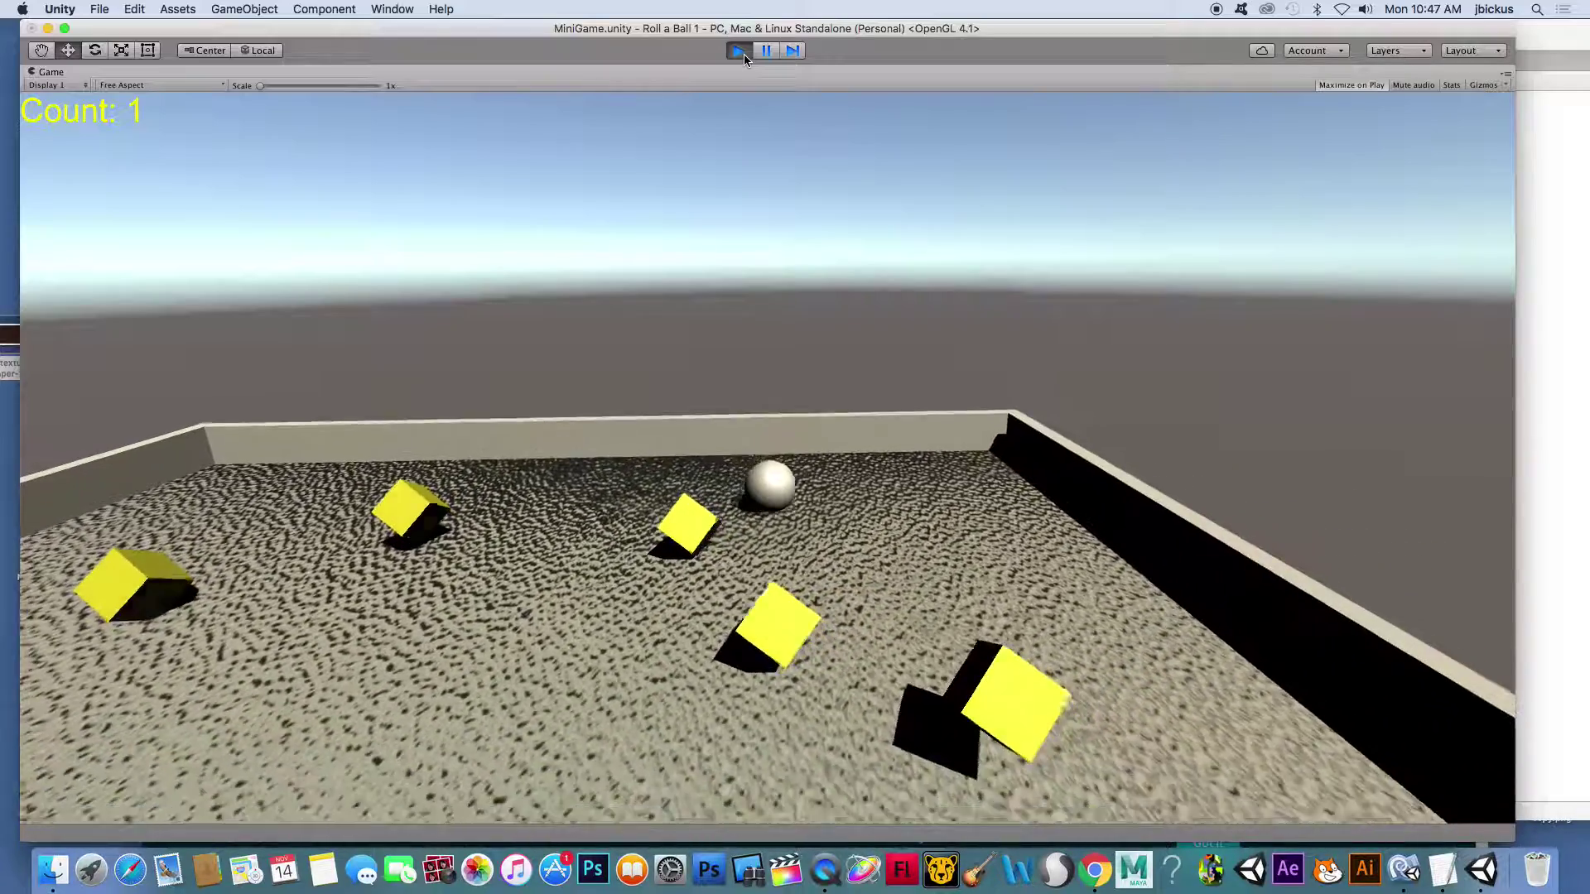
key(Up)
key(Left)
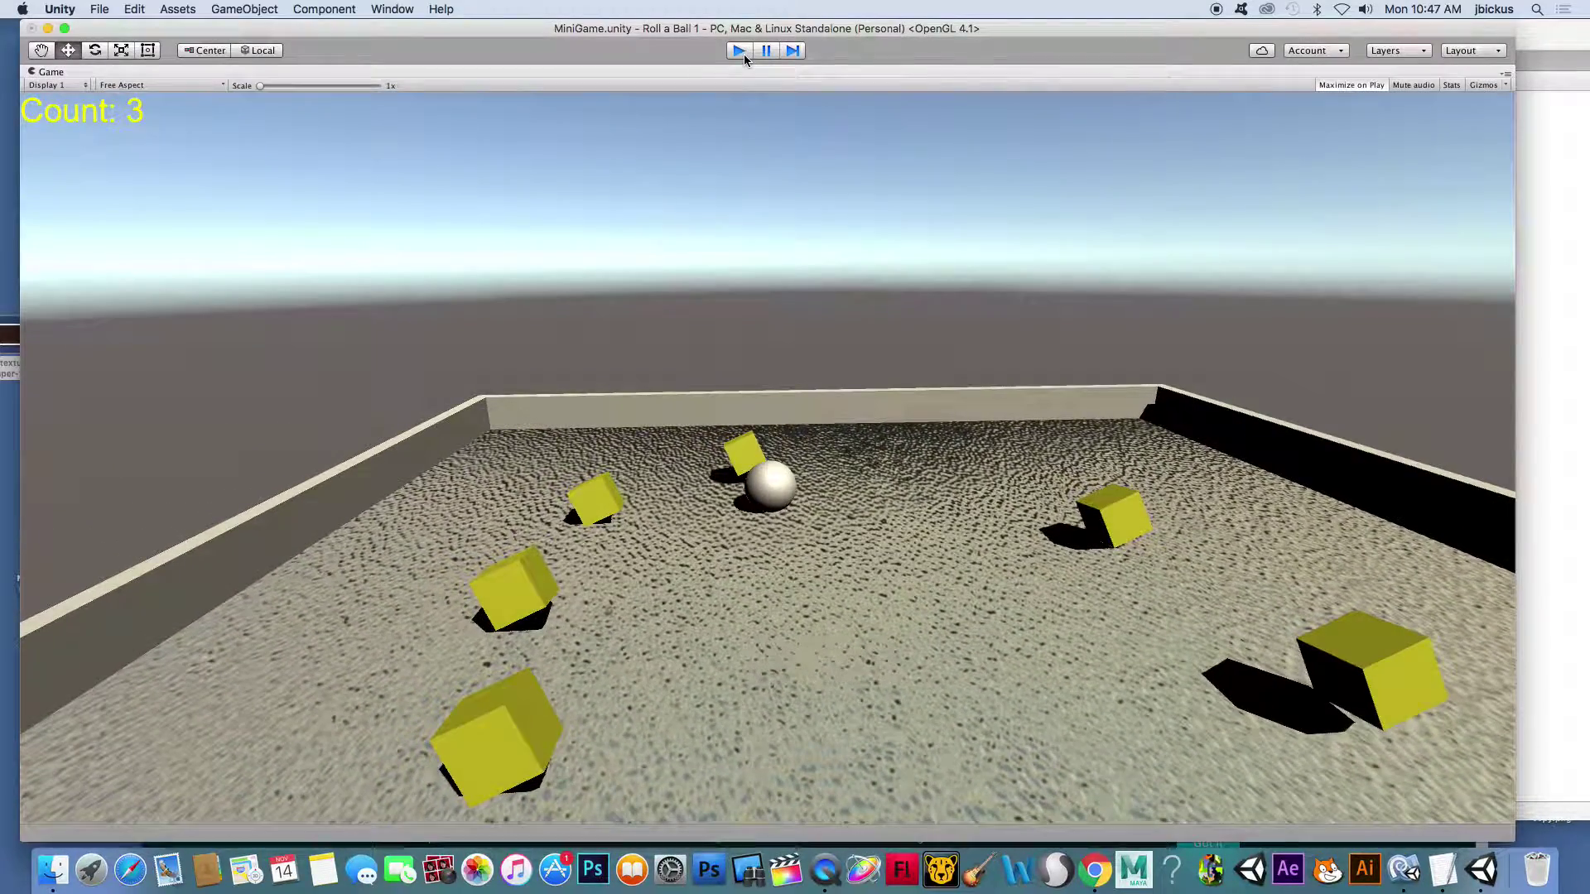
click(742, 53)
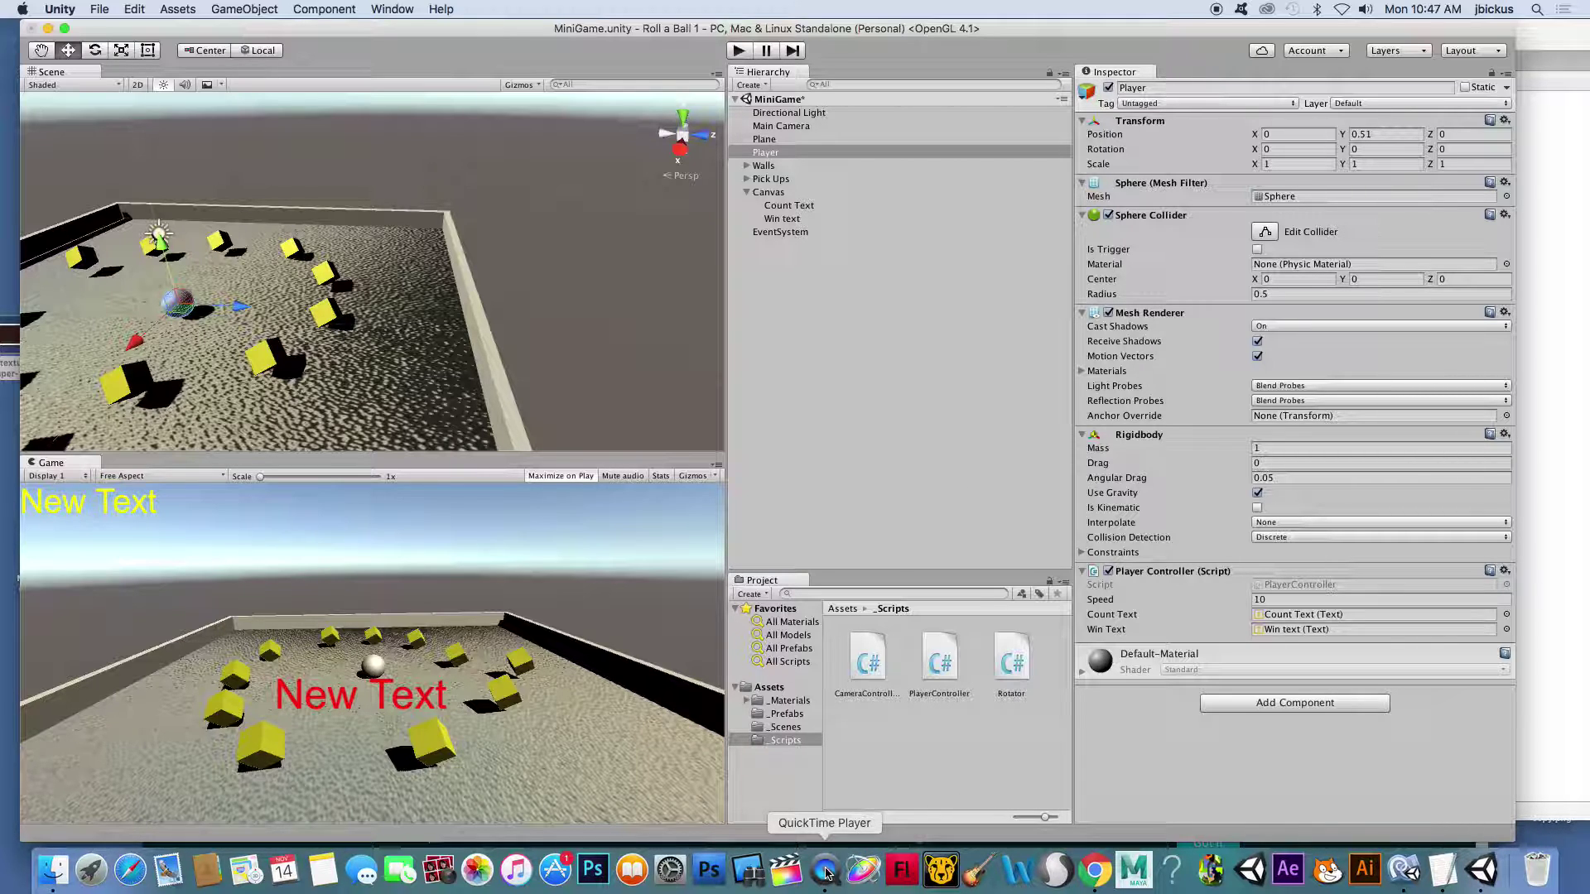
Save the MiniGame scene
key(super+s)
right_click(827, 871)
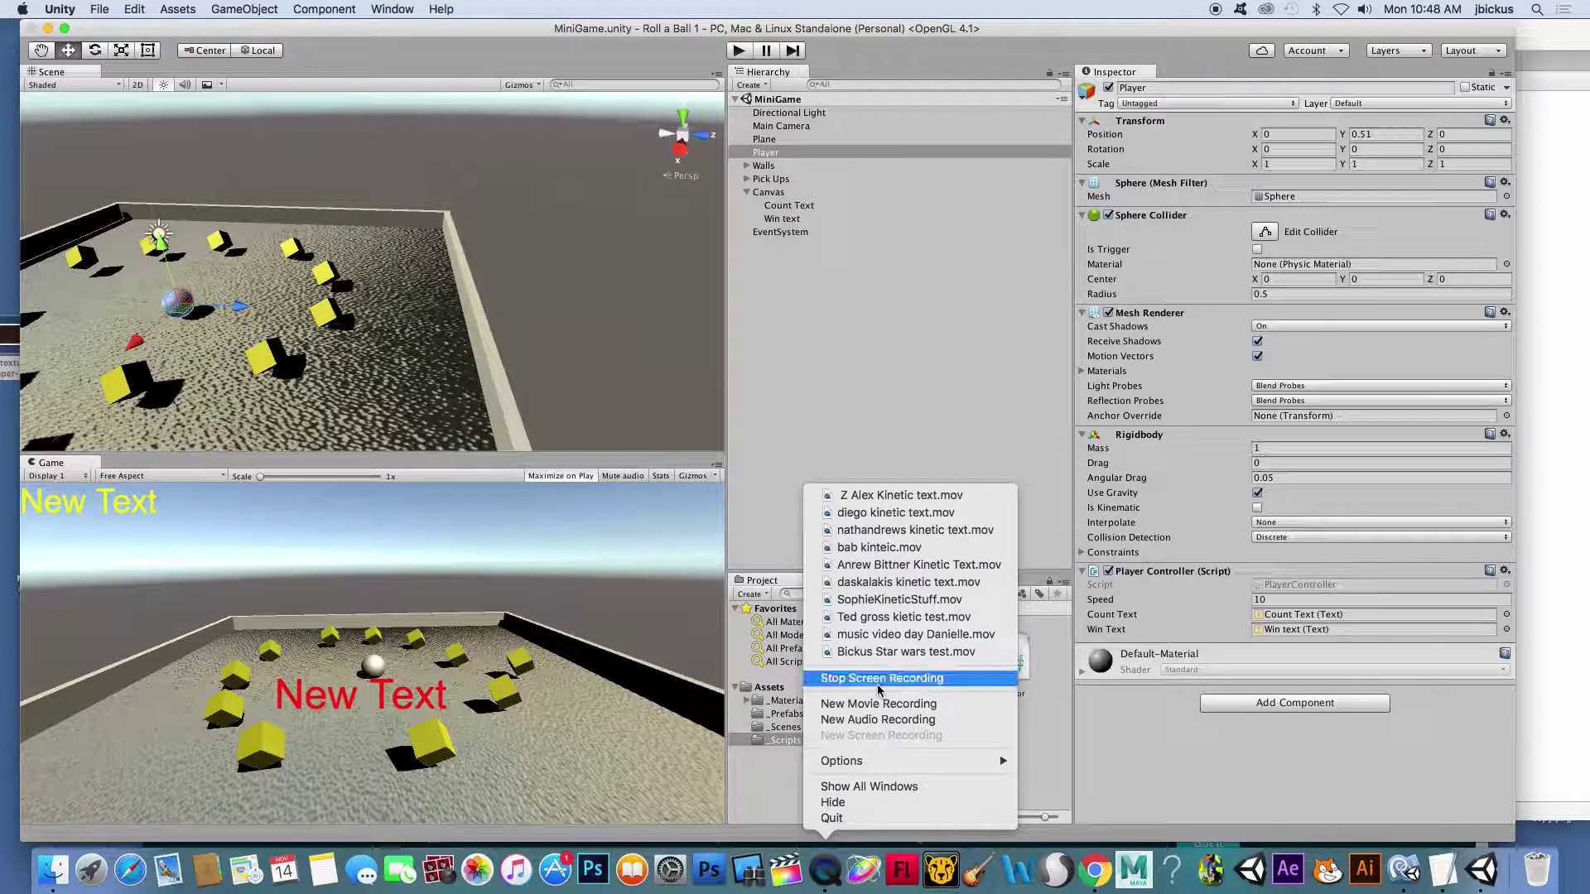